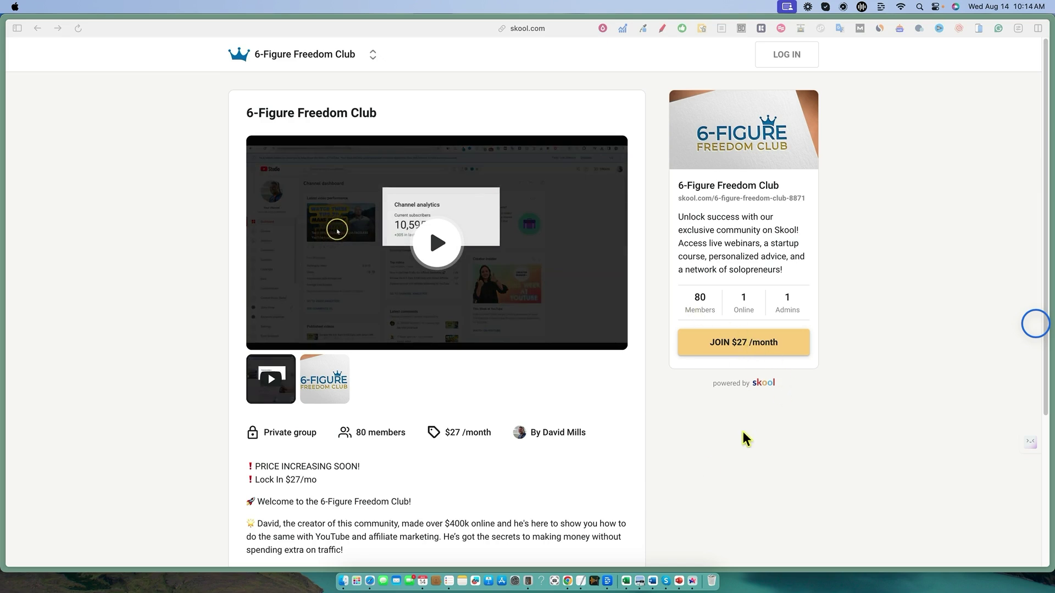
Examine the 6-Figure Freedom Club page's membership details, monthly live webinar offer and list of included courses.
scroll(747, 439, "down", 3)
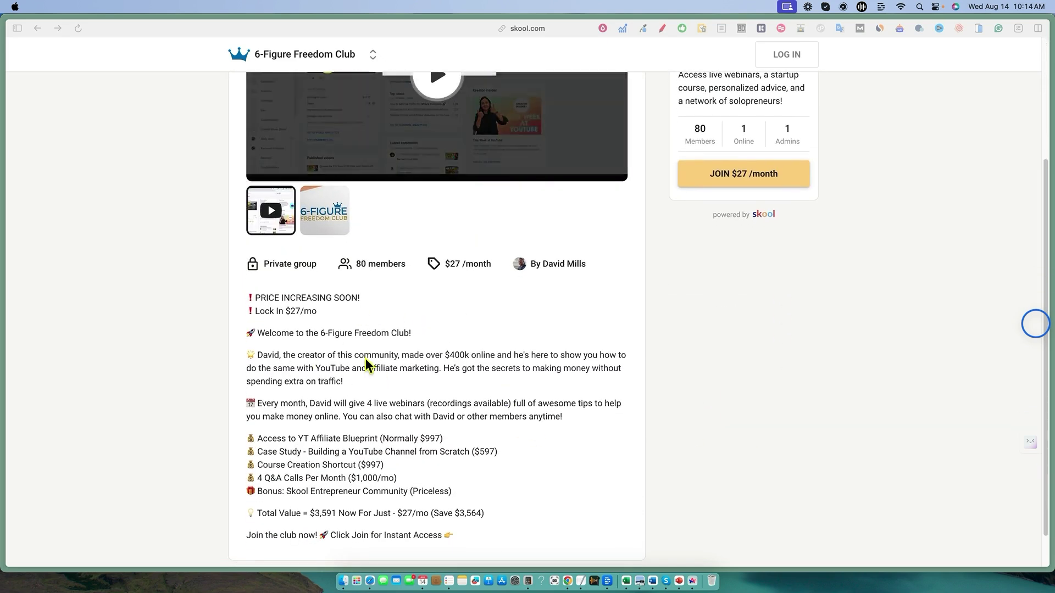
left_click(451, 468)
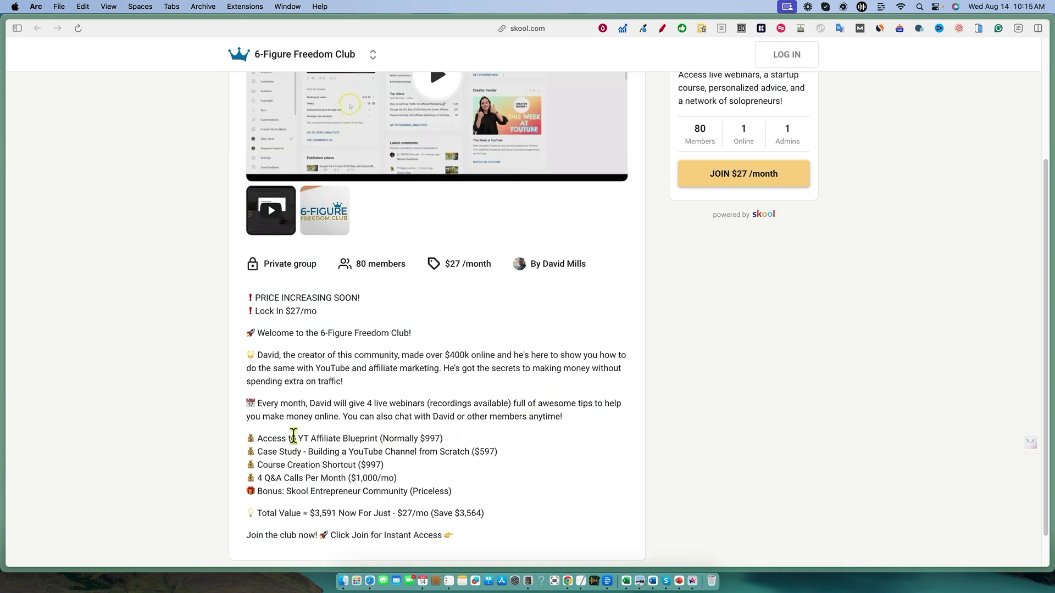
left_click(260, 440)
left_click_drag(260, 441, 462, 440)
left_click(472, 405)
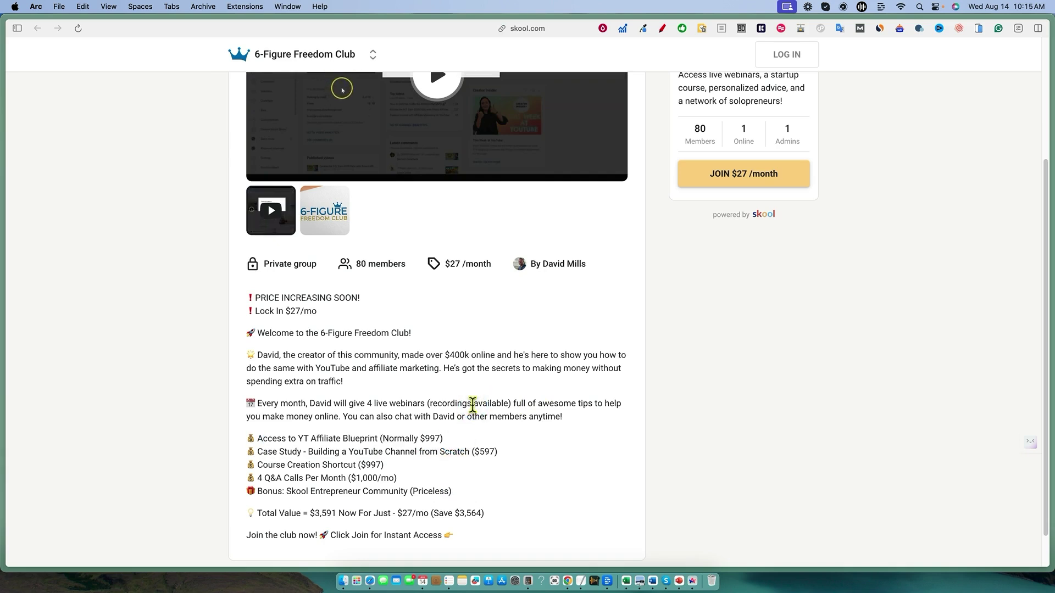
left_click_drag(362, 404, 537, 401)
left_click(559, 462)
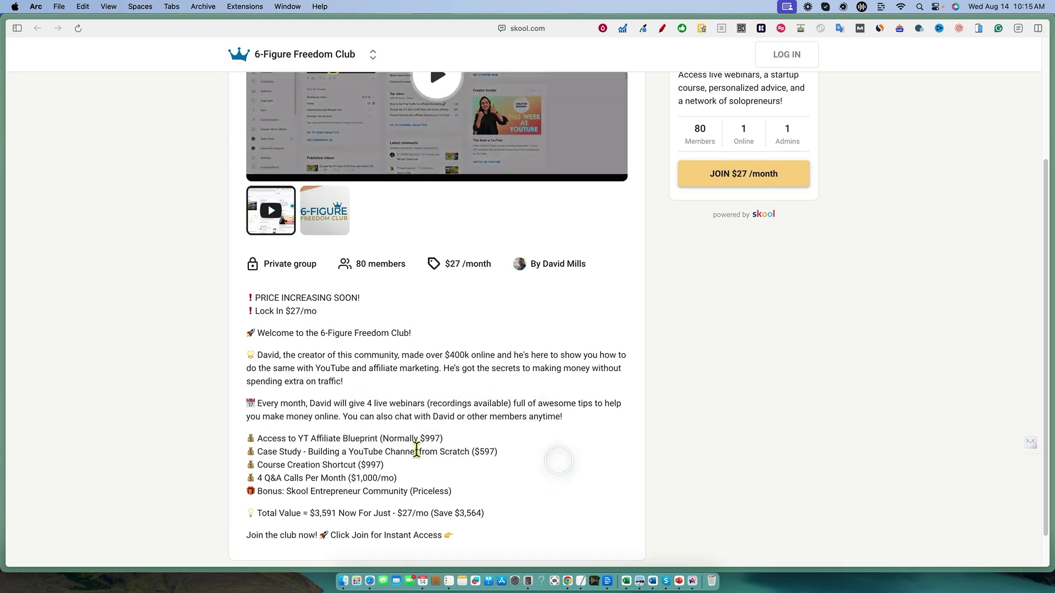
scroll(555, 396, "up", 2)
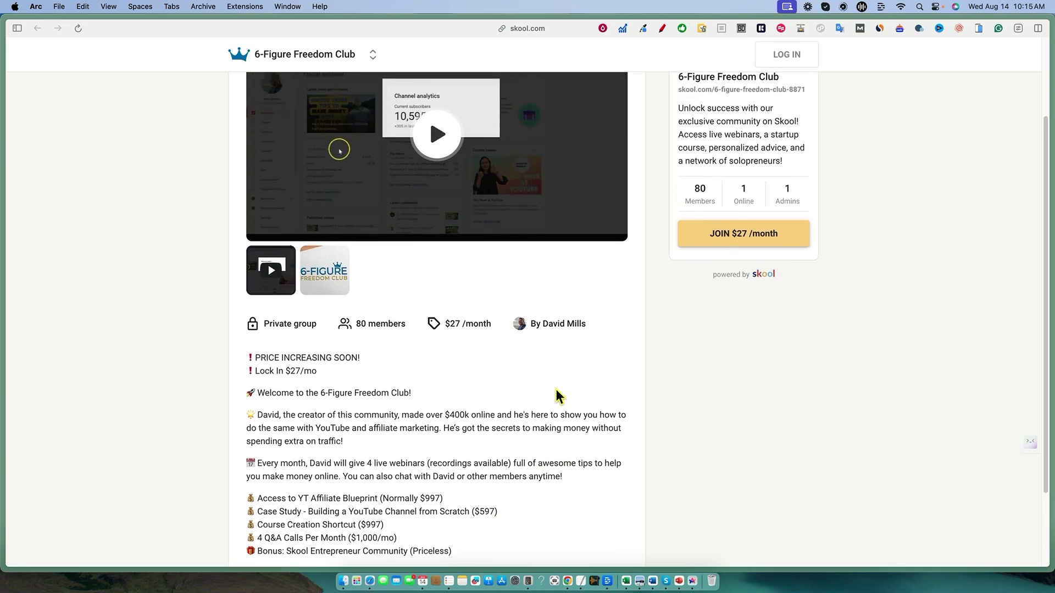
scroll(557, 396, "up", 3)
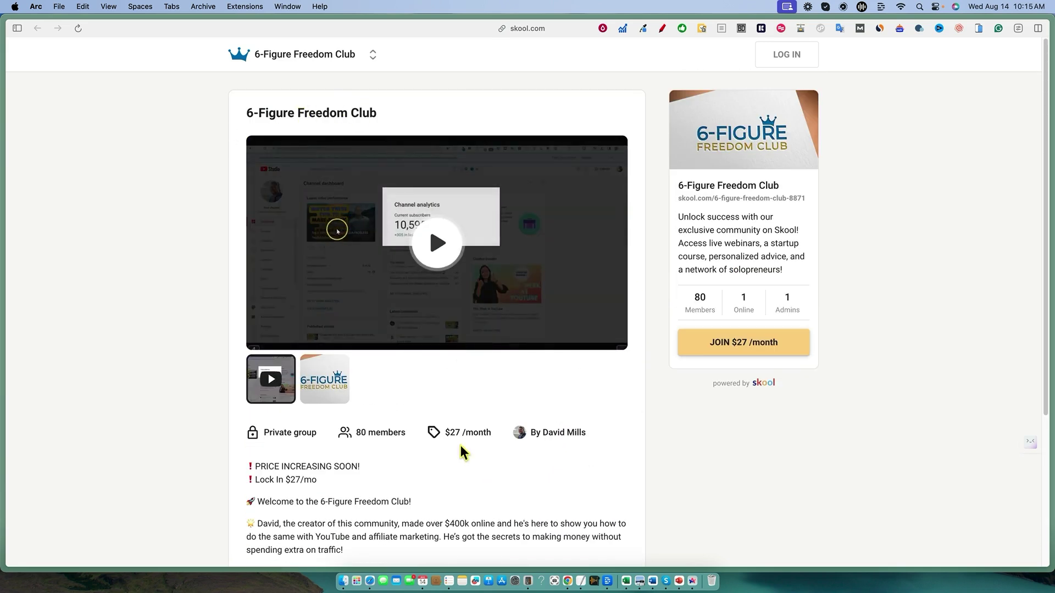
scroll(463, 452, "down", 3)
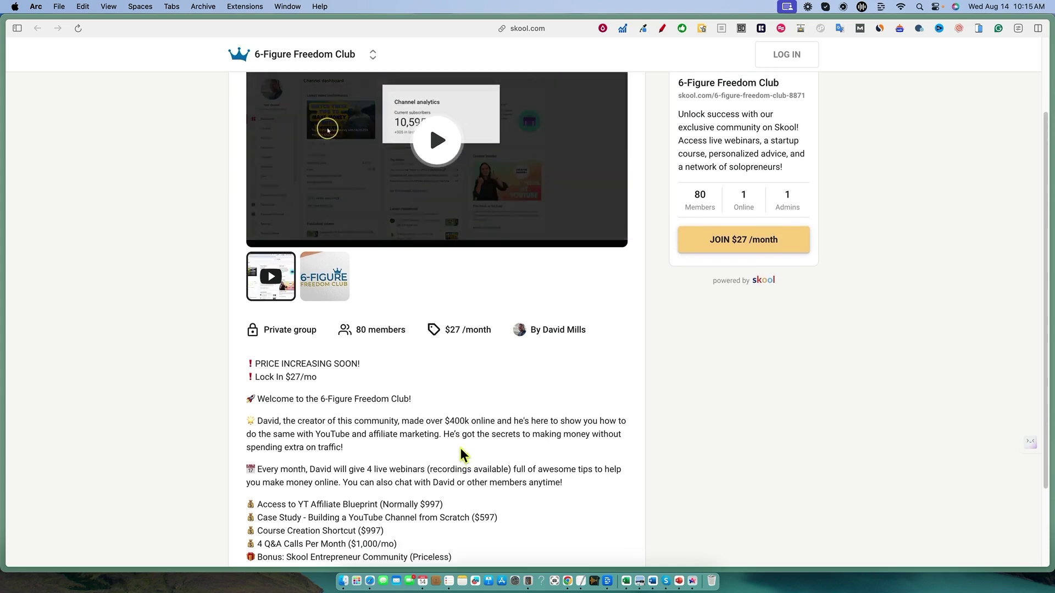
scroll(463, 455, "down", 3)
scroll(604, 456, "up", 5)
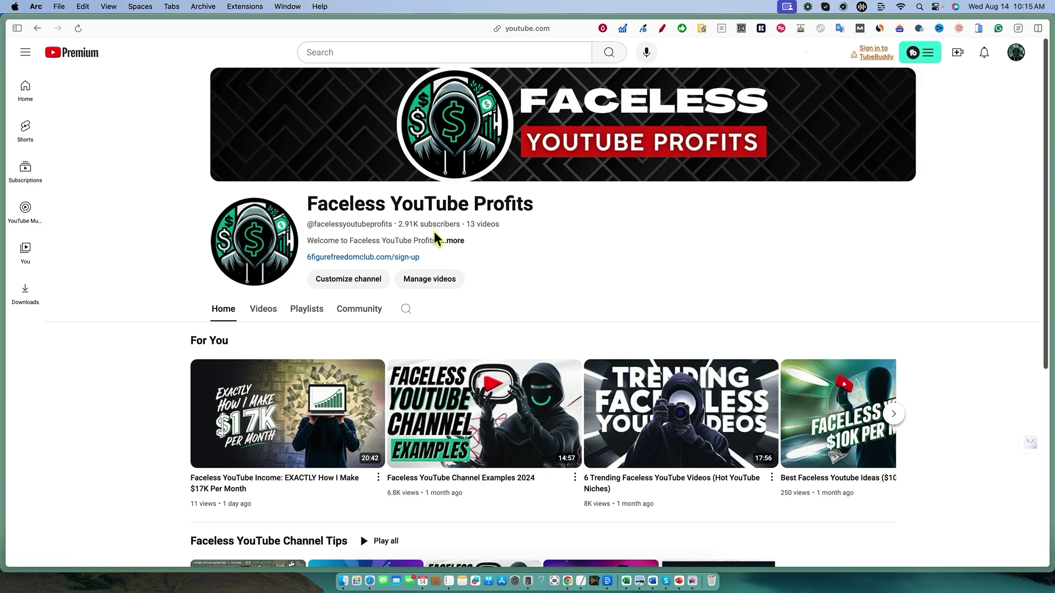
Search YouTube for "make money online with ai".
left_click(415, 52)
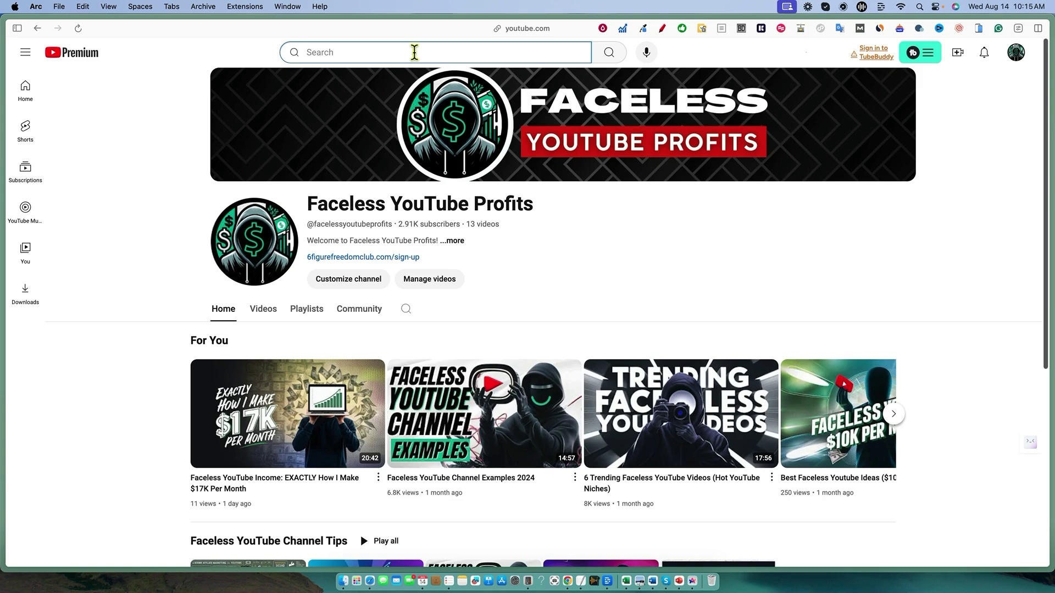
type("ke money onoi")
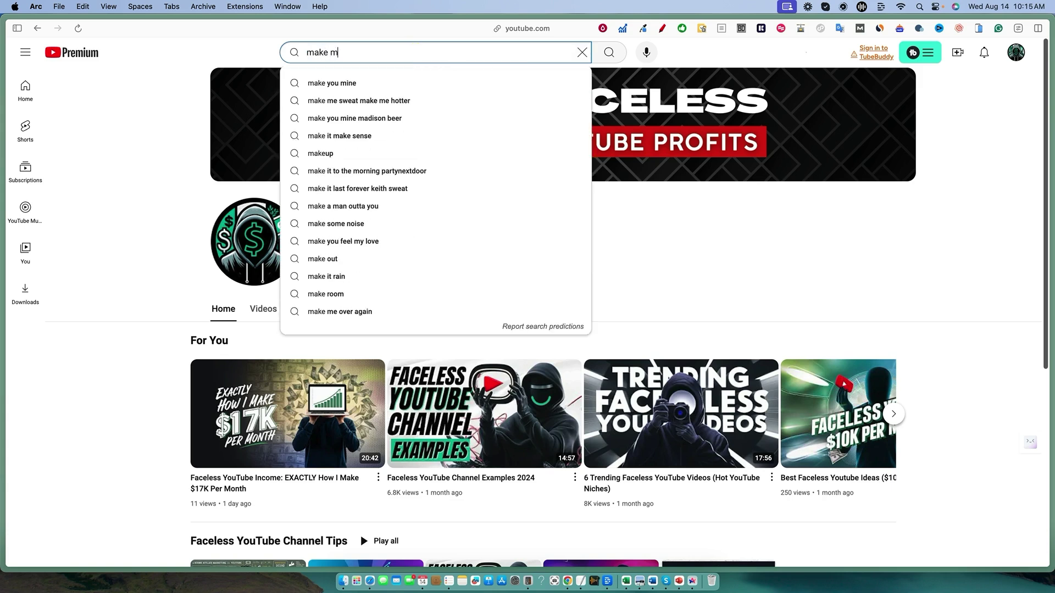
key("BackSpace")
key("BackSpace")
type("line")
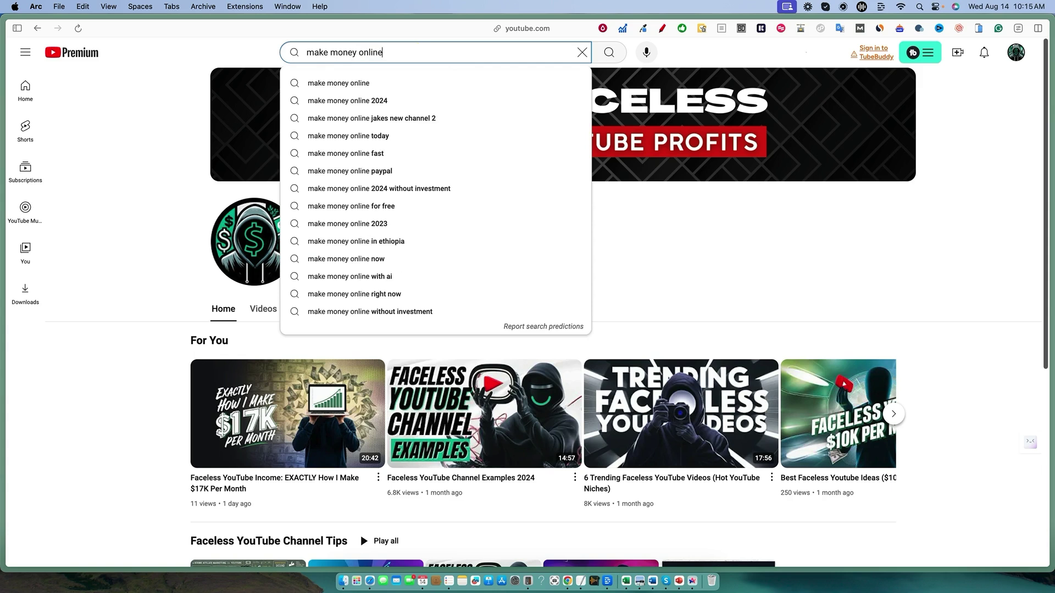
left_click(358, 279)
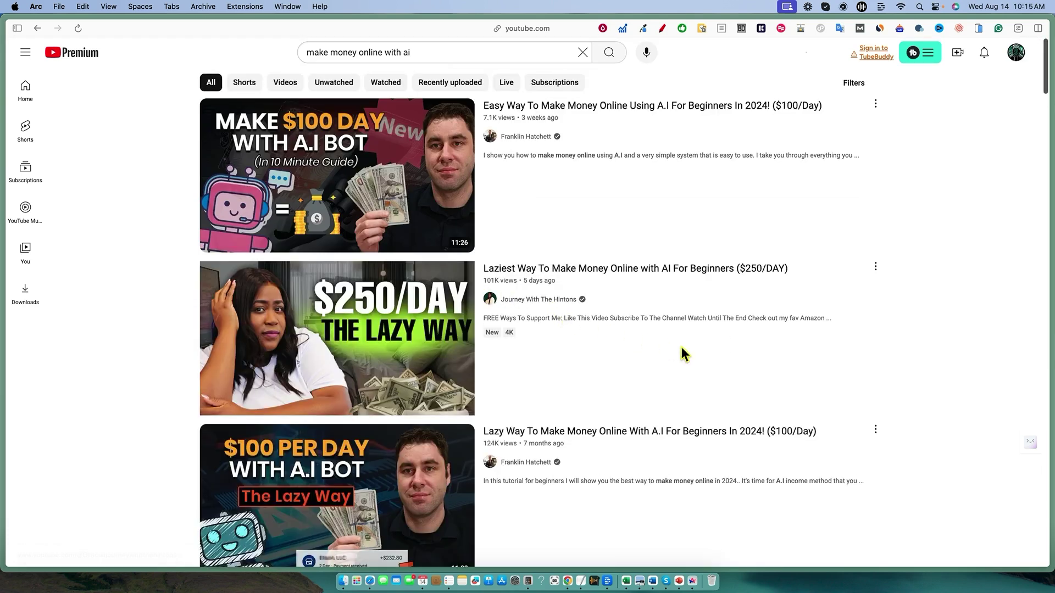
Open the channel behind "Easy Way To Make Money Online Using A.I For Beginners In 2024! ($100/Day)" in a new tab.
mouse_move(681, 348)
right_click(534, 138)
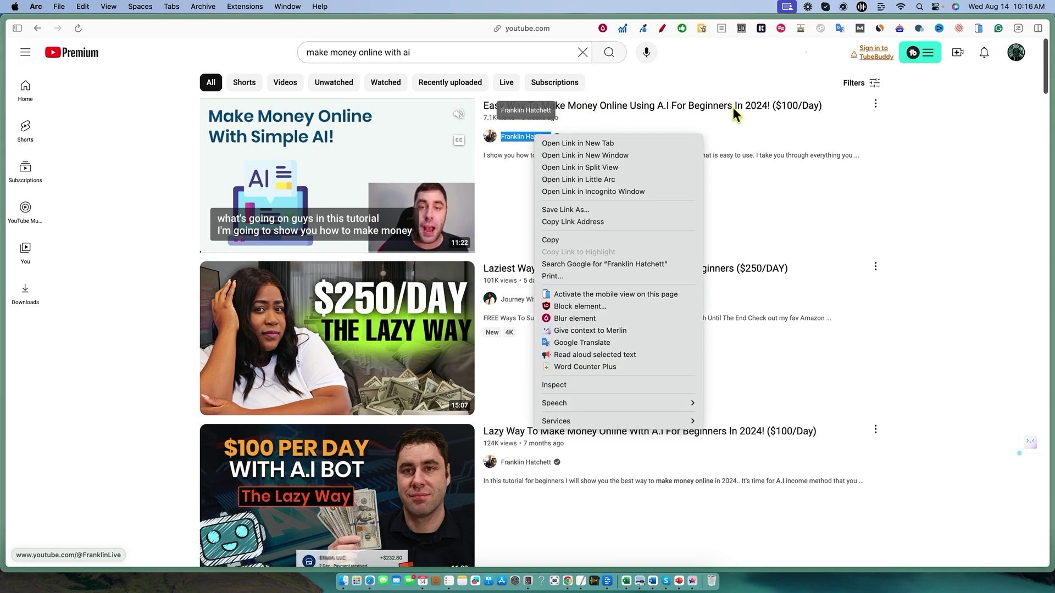
left_click(933, 152)
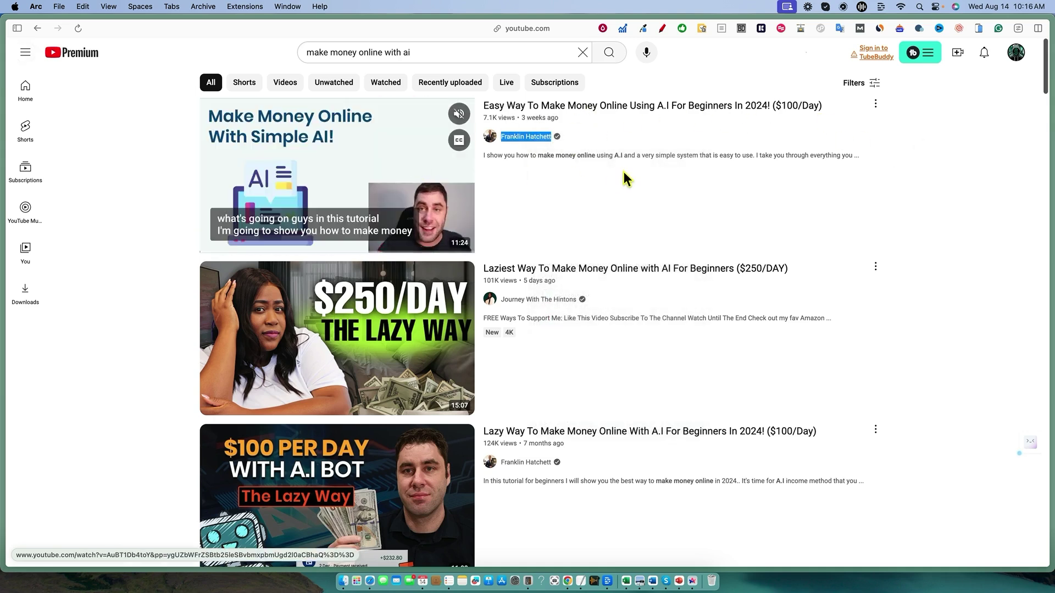
right_click(539, 138)
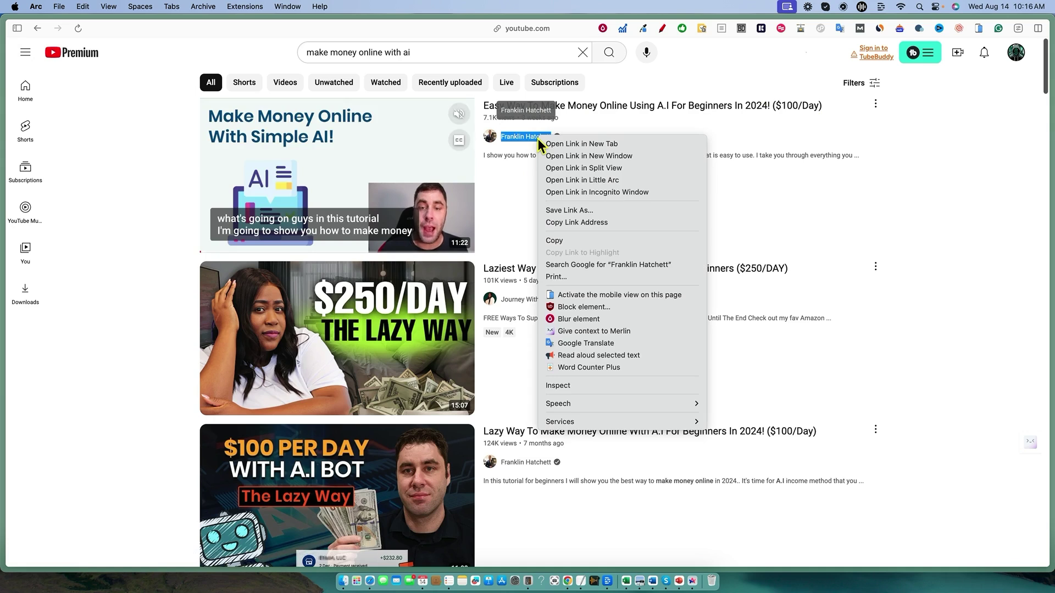
left_click(559, 144)
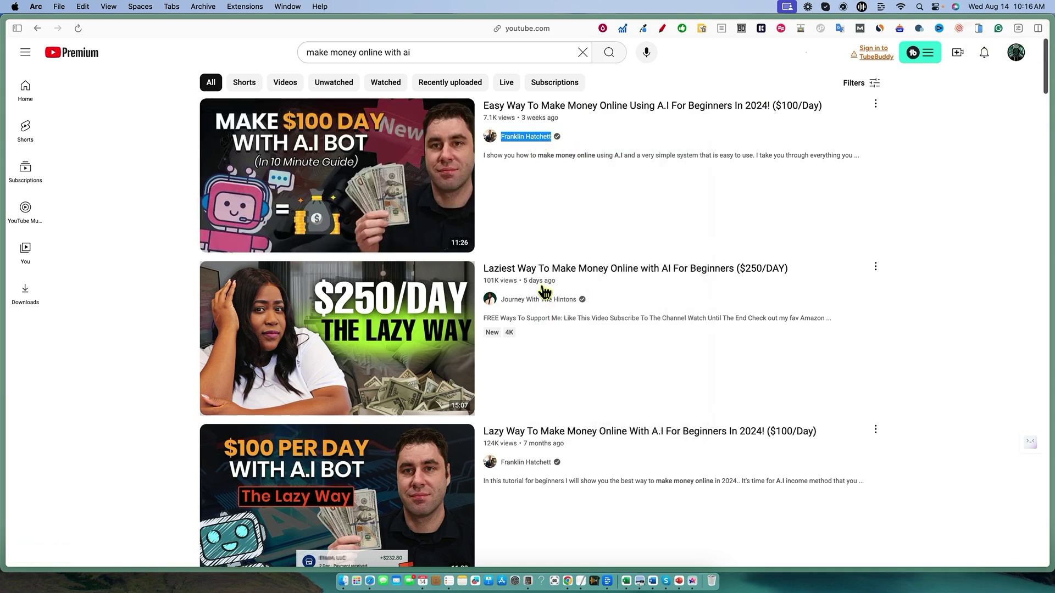
Open the channel behind "Laziest Way To Make Money Online with AI For Beginners ($250/DAY)" in a new tab.
mouse_move(608, 325)
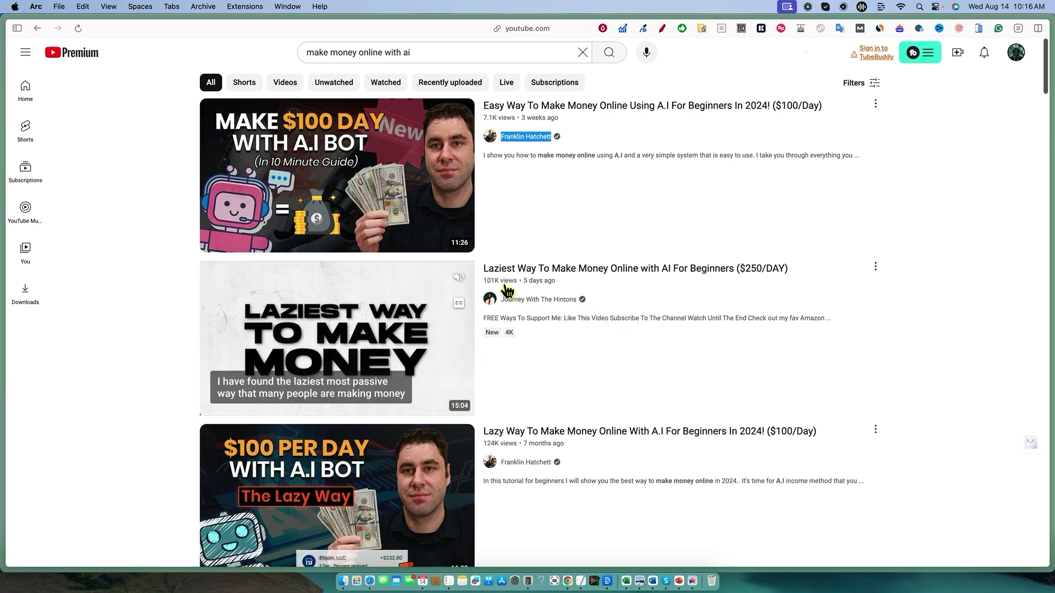
right_click(549, 301)
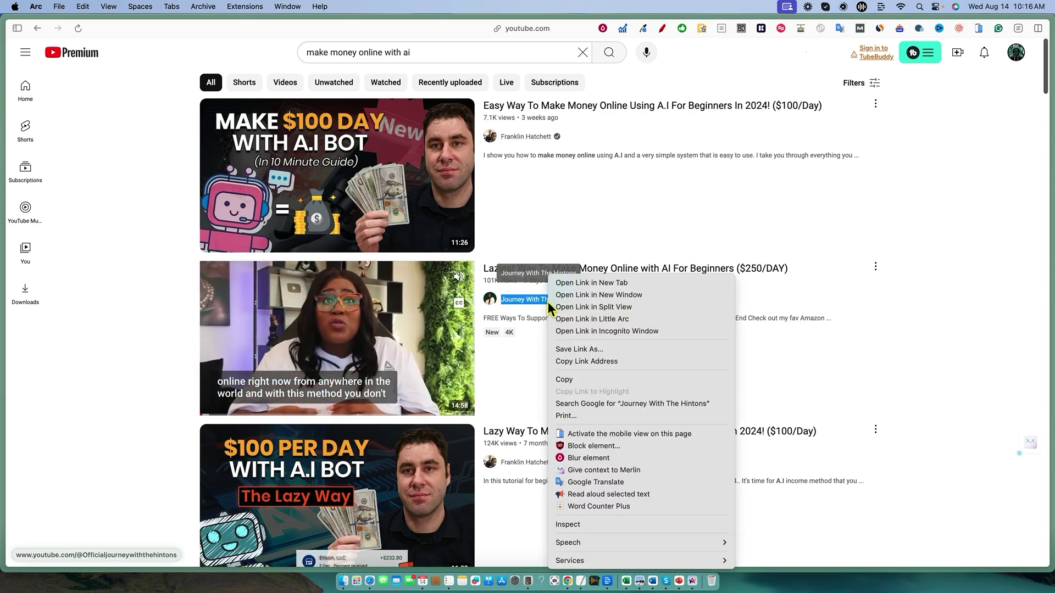
left_click(586, 284)
Open the channel behind "The Best AI Side Hustle to Make Money Online in 2024" in a new tab.
scroll(769, 374, "down", 3)
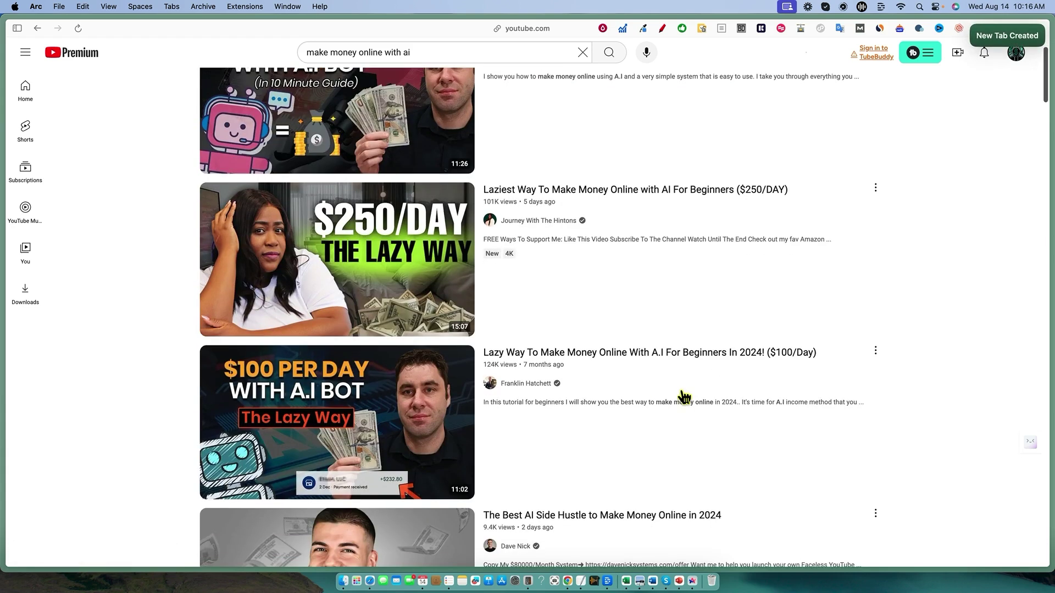
scroll(621, 341, "down", 3)
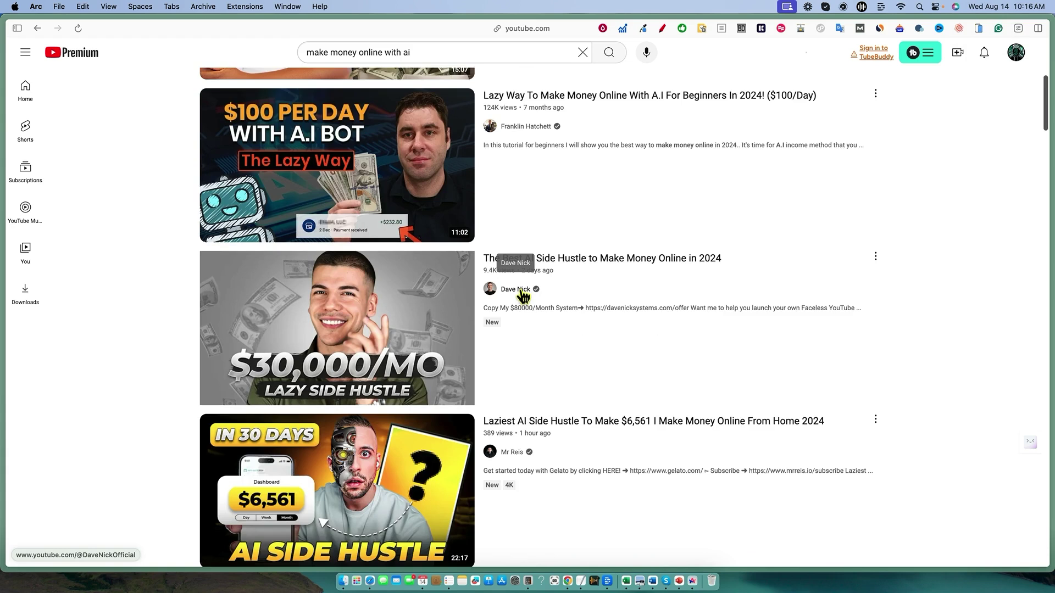
right_click(520, 291)
left_click(531, 295)
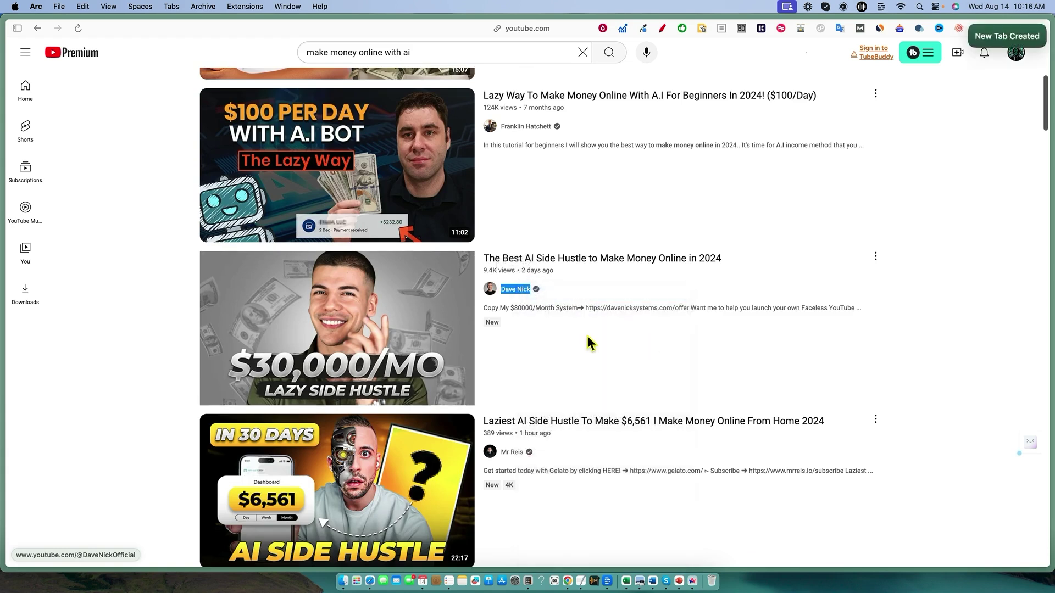
Open the channel behind "5 Genius Ways to Make Money From Home (Using AI)" in a new tab.
scroll(587, 346, "down", 5)
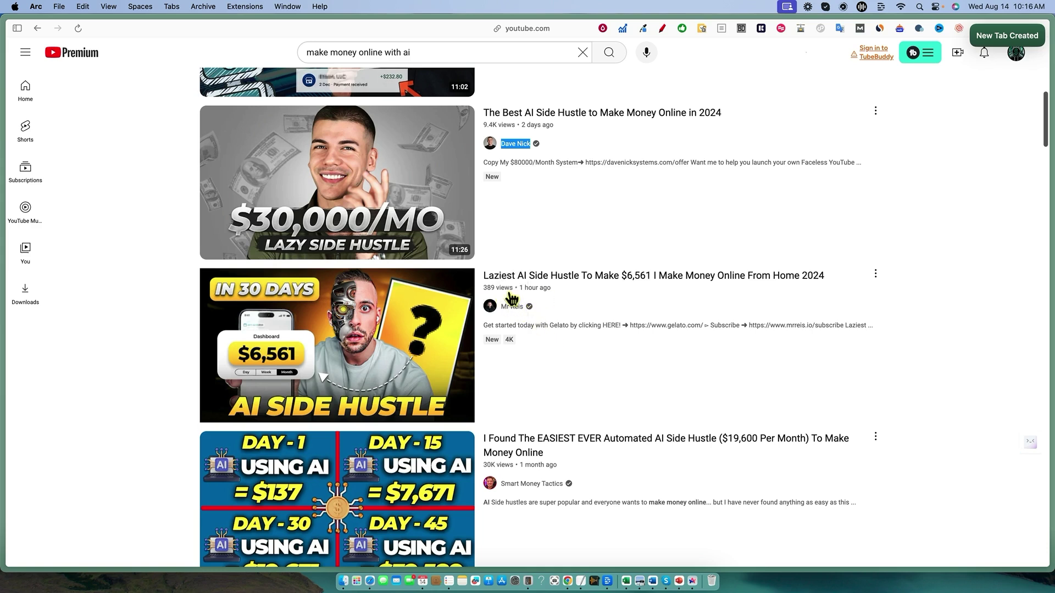
scroll(588, 364, "down", 7)
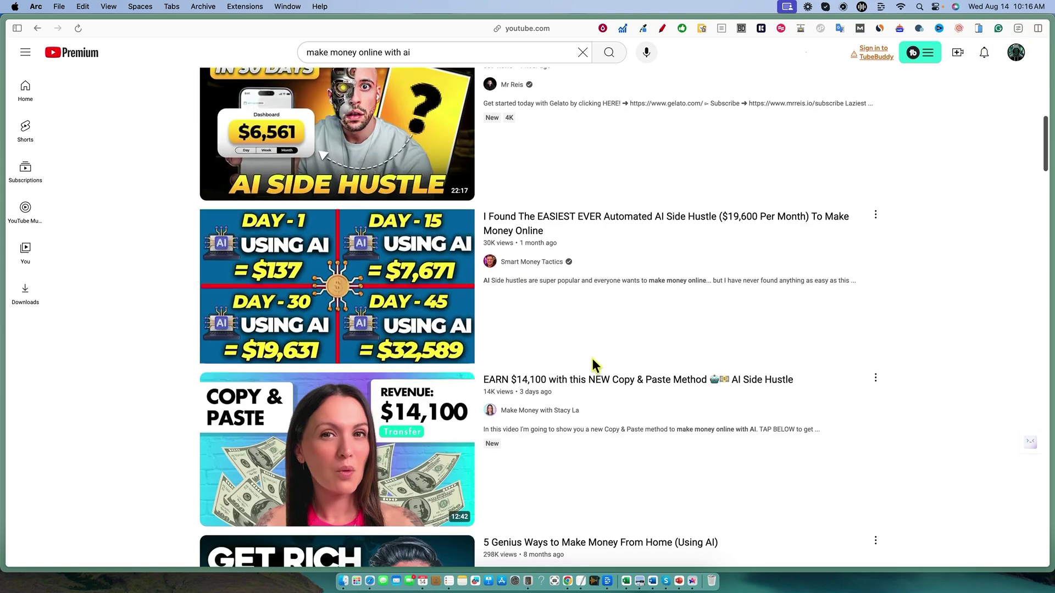
scroll(687, 350, "down", 1)
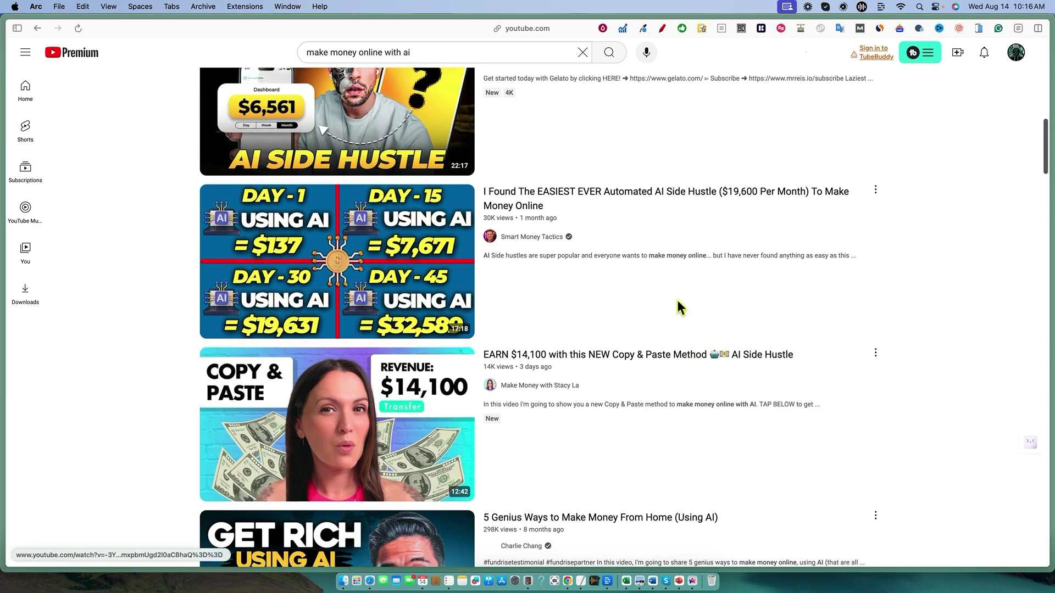
scroll(577, 385, "down", 3)
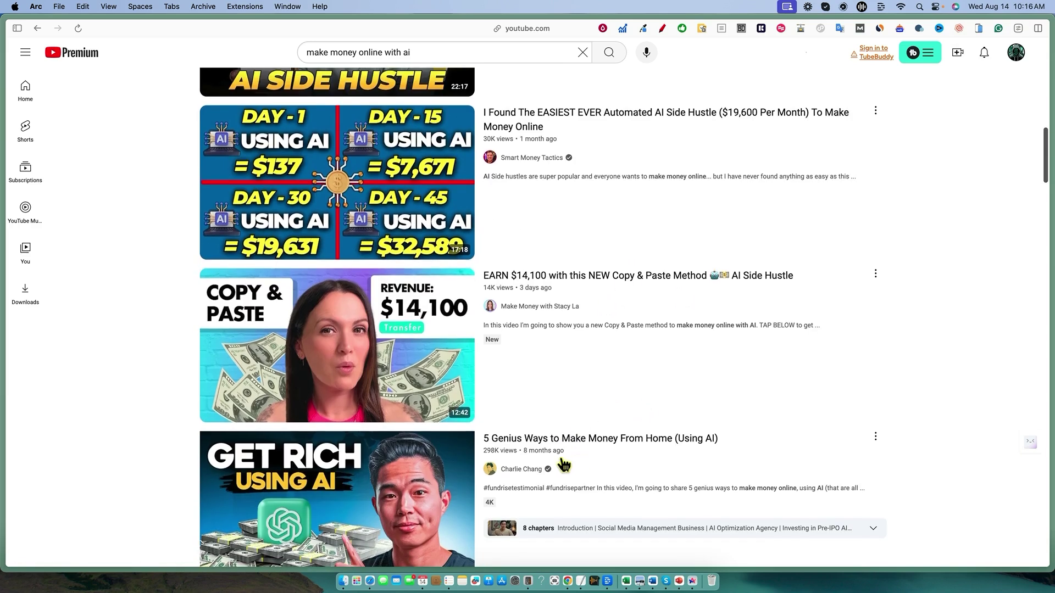
right_click(533, 468)
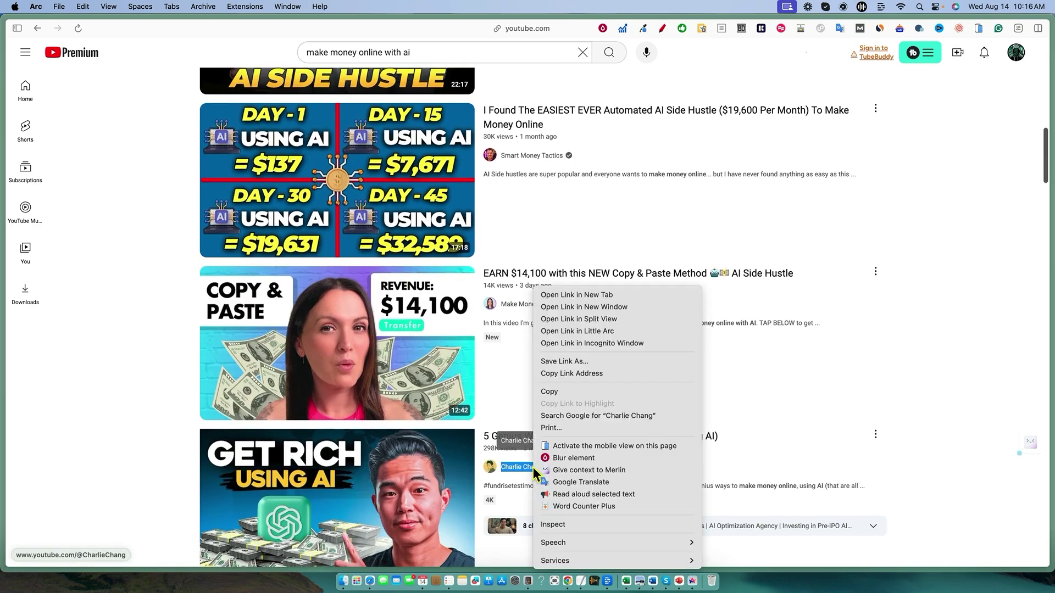
left_click(590, 294)
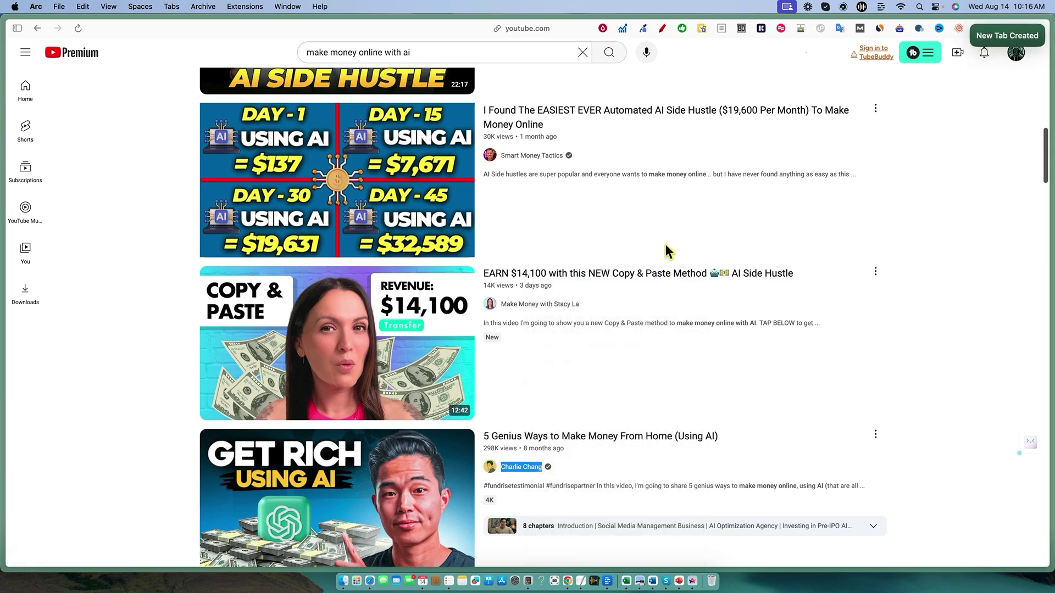
Switch to the newly opened channel of the "5 Genius Ways to Make Money From Home" creator and show its list of videos.
mouse_move(5, 211)
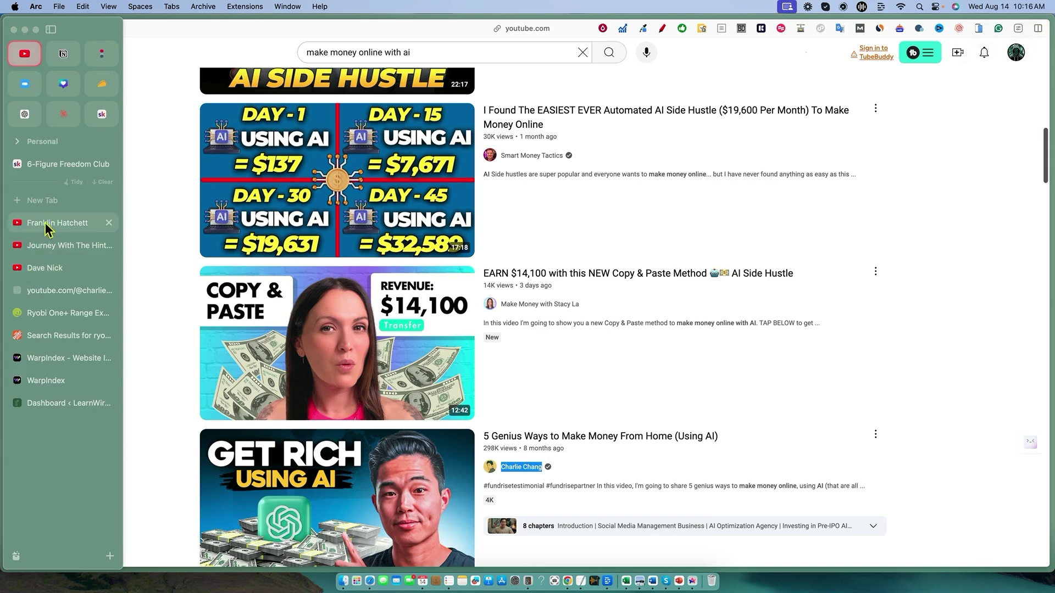
left_click(46, 291)
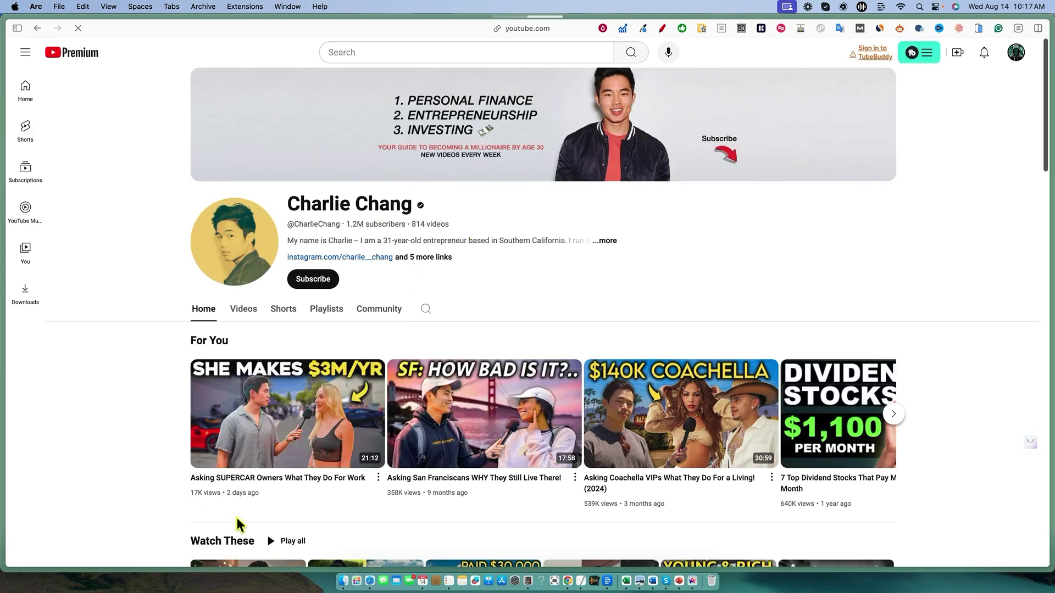
scroll(240, 406, "down", 1)
left_click(245, 287)
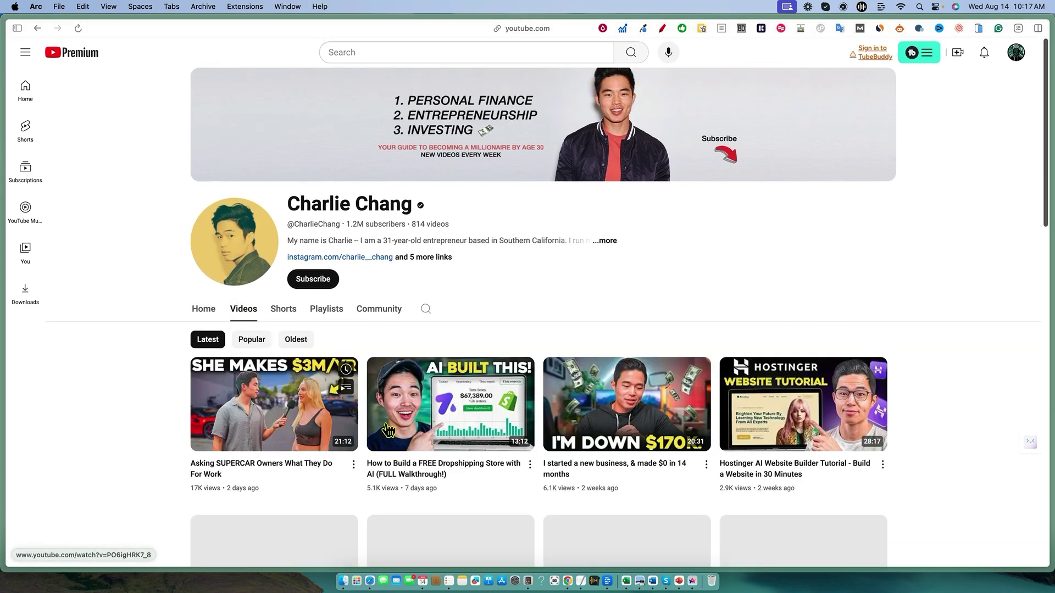
Select the channel's video listing from the latest uploads through "Asking Asian Parents For Parenting Advice (Shocking!)", including titles, views and ages.
scroll(486, 354, "down", 1)
scroll(468, 358, "down", 1)
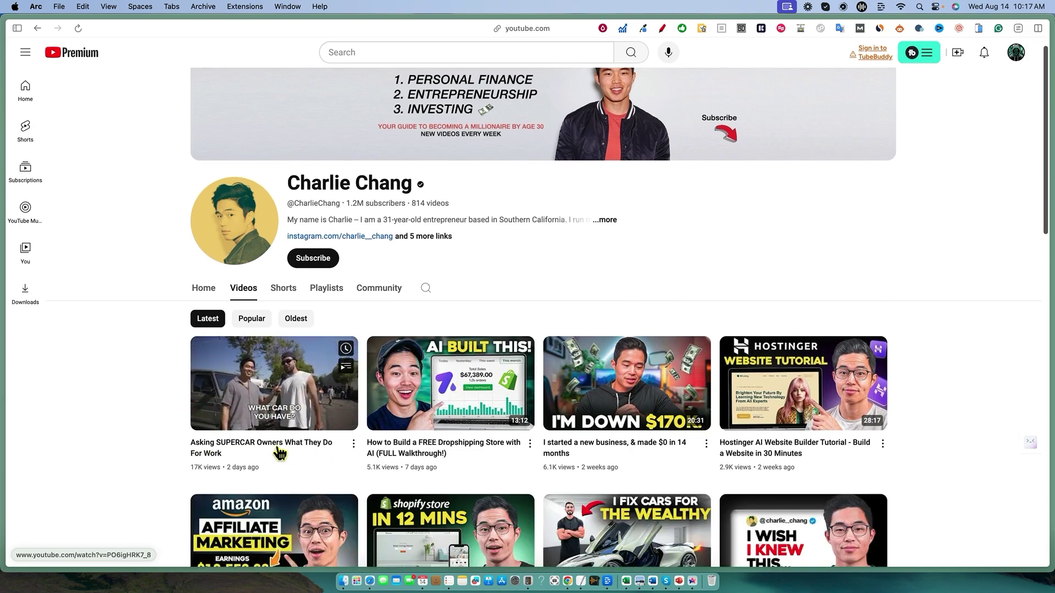
scroll(274, 450, "down", 2)
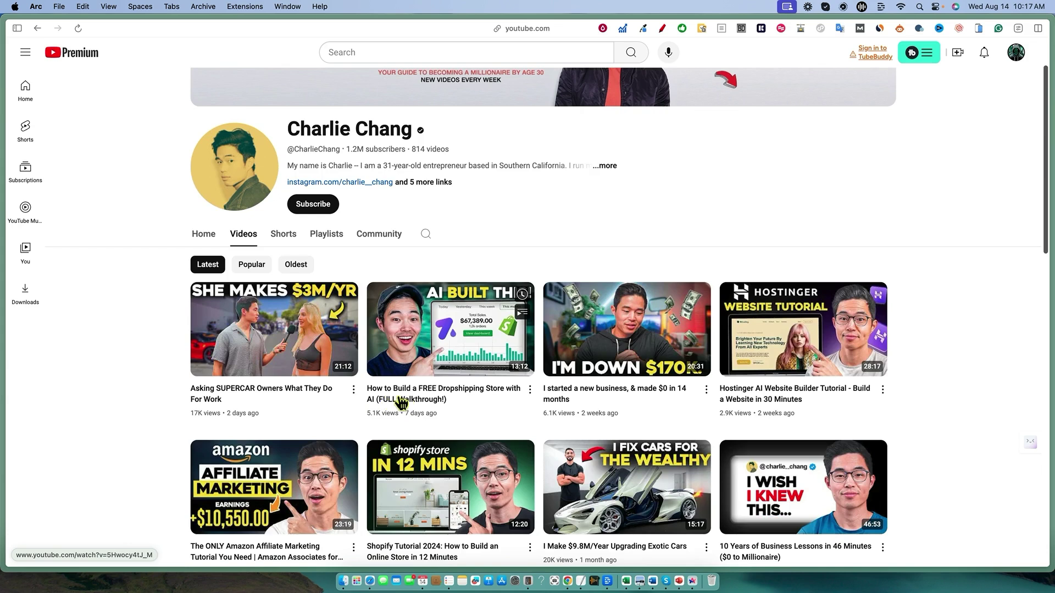
scroll(160, 338, "up", 3)
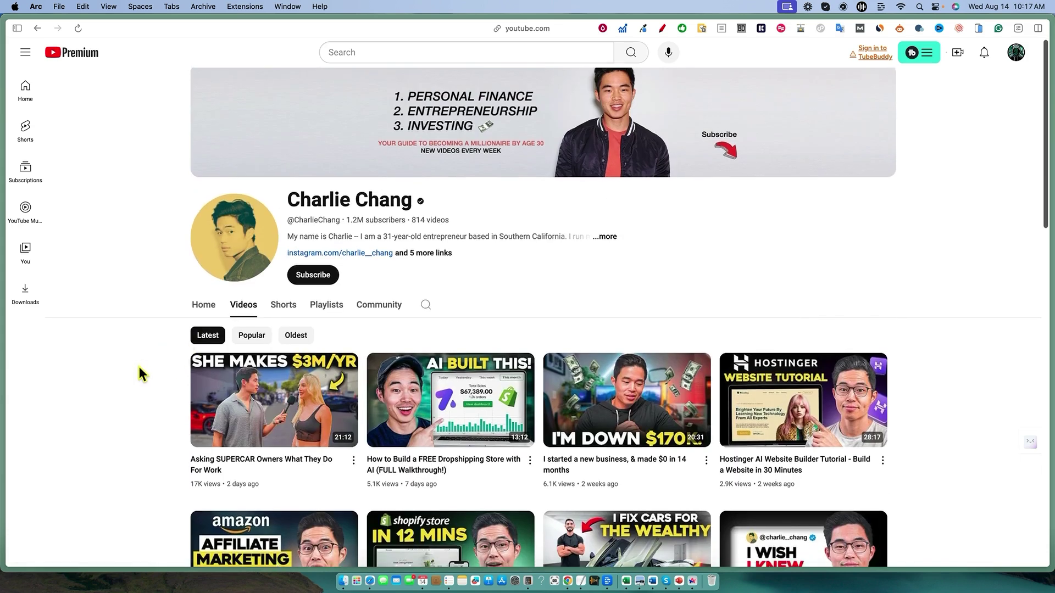
scroll(244, 285, "down", 2)
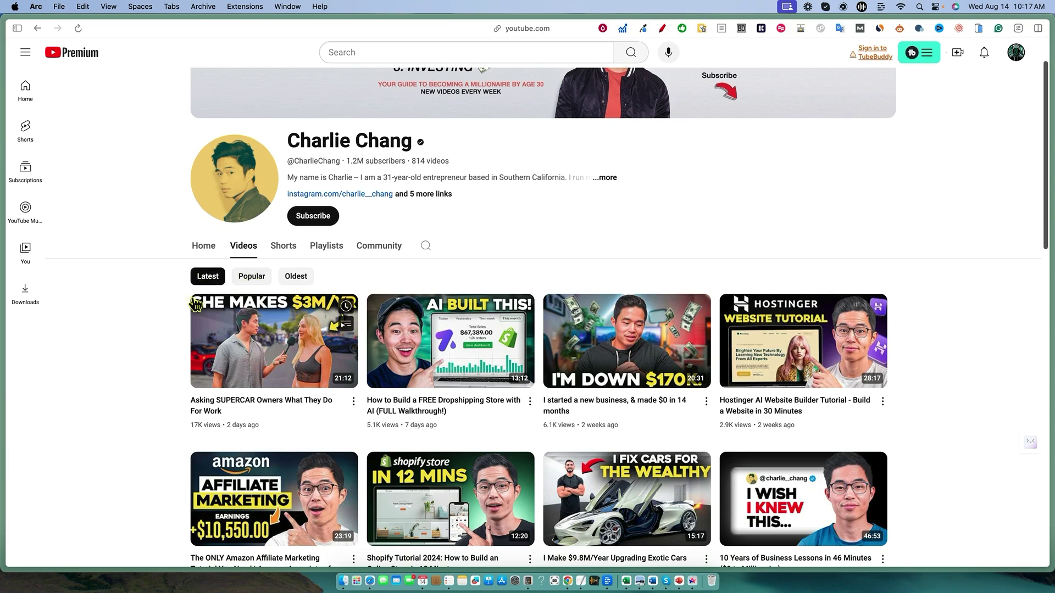
left_click_drag(188, 406, 234, 207)
left_click_drag(159, 188, 885, 506)
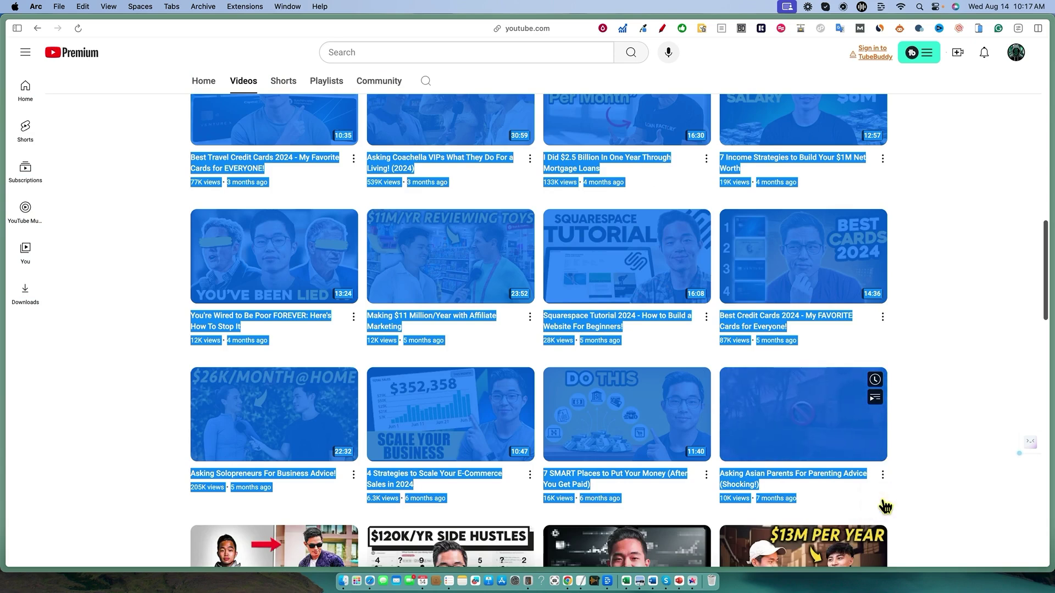
scroll(725, 450, "up", 15)
scroll(626, 412, "down", 20)
scroll(625, 412, "down", 4)
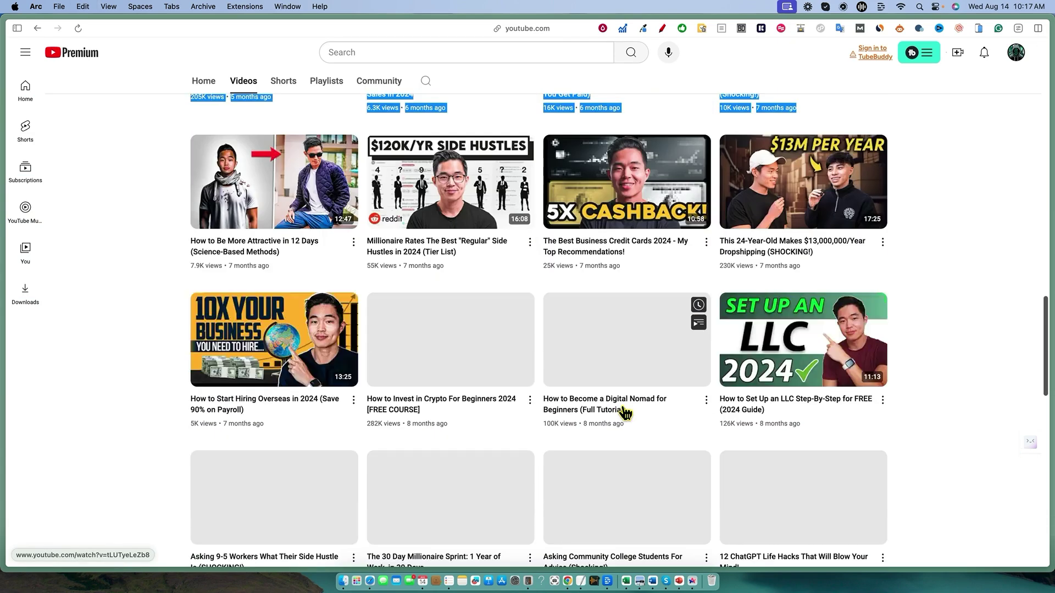
scroll(624, 412, "up", 8)
scroll(483, 347, "up", 11)
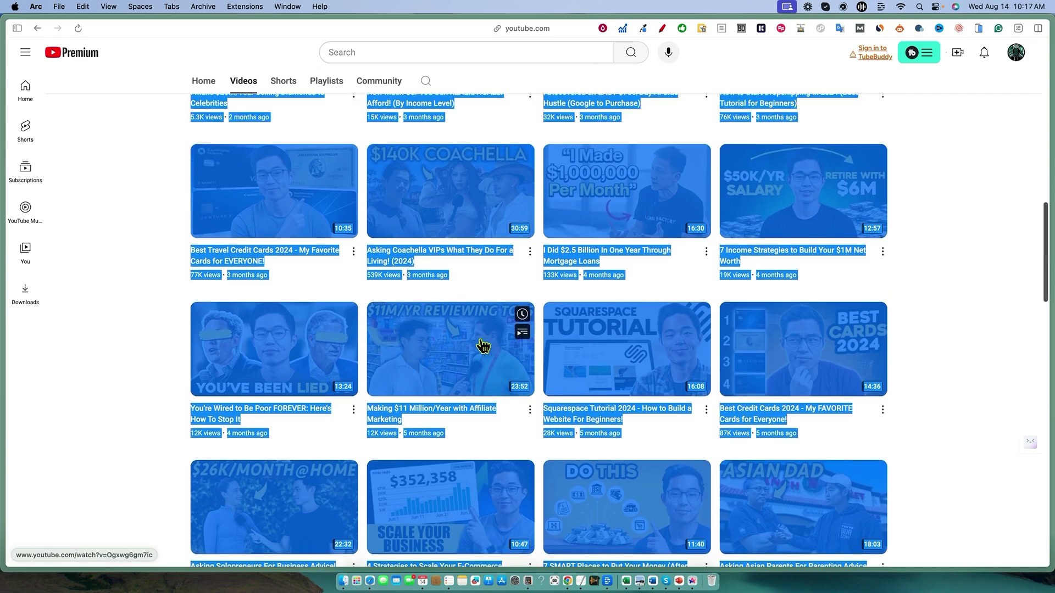
scroll(482, 345, "up", 5)
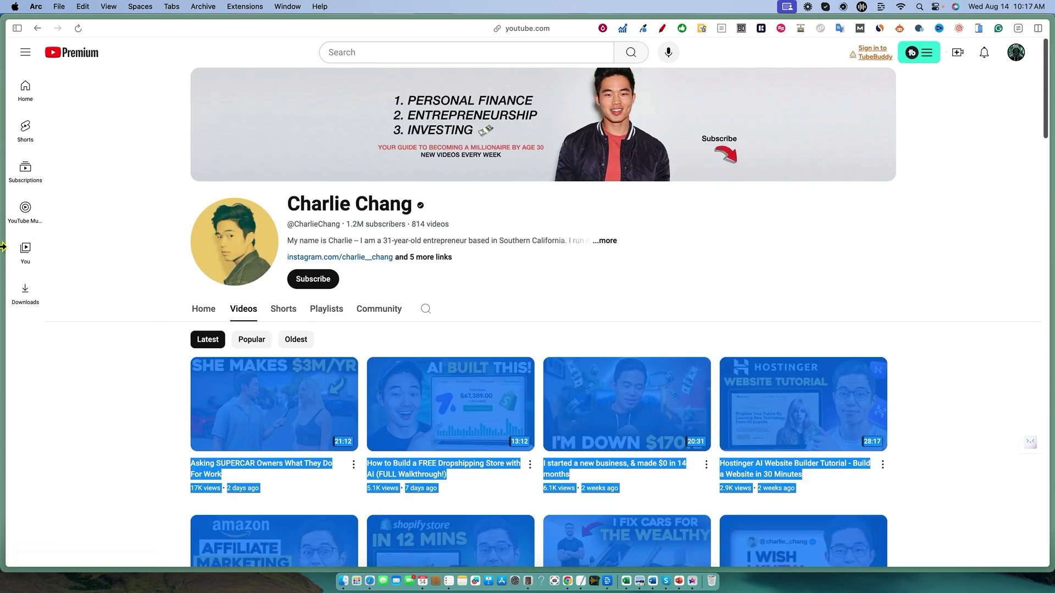
Switch to Claude and try to paste the copied video listing into a new chat message.
left_click(63, 114)
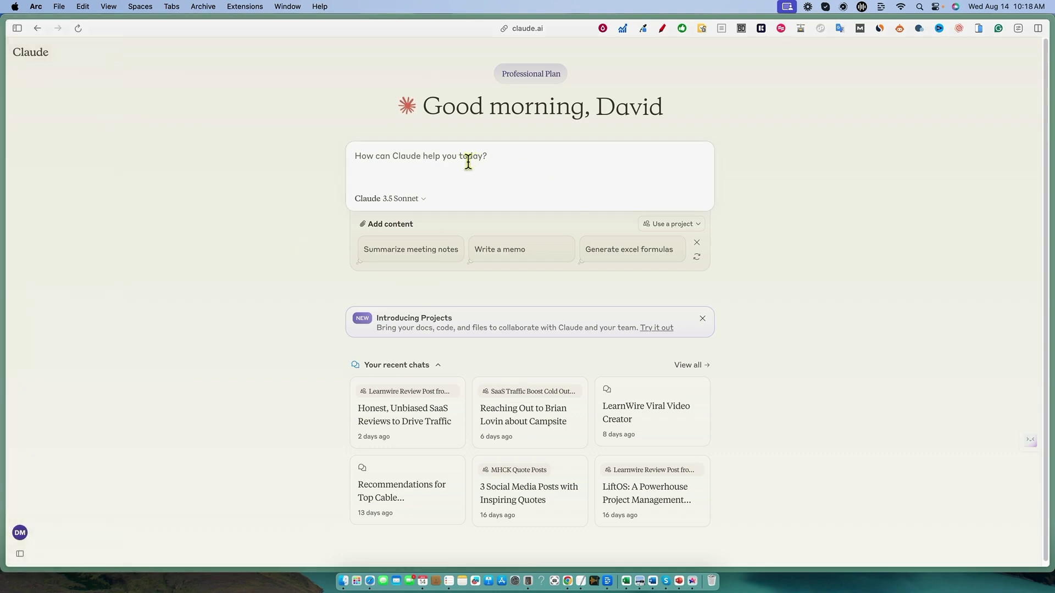
left_click(392, 159)
key("super+v")
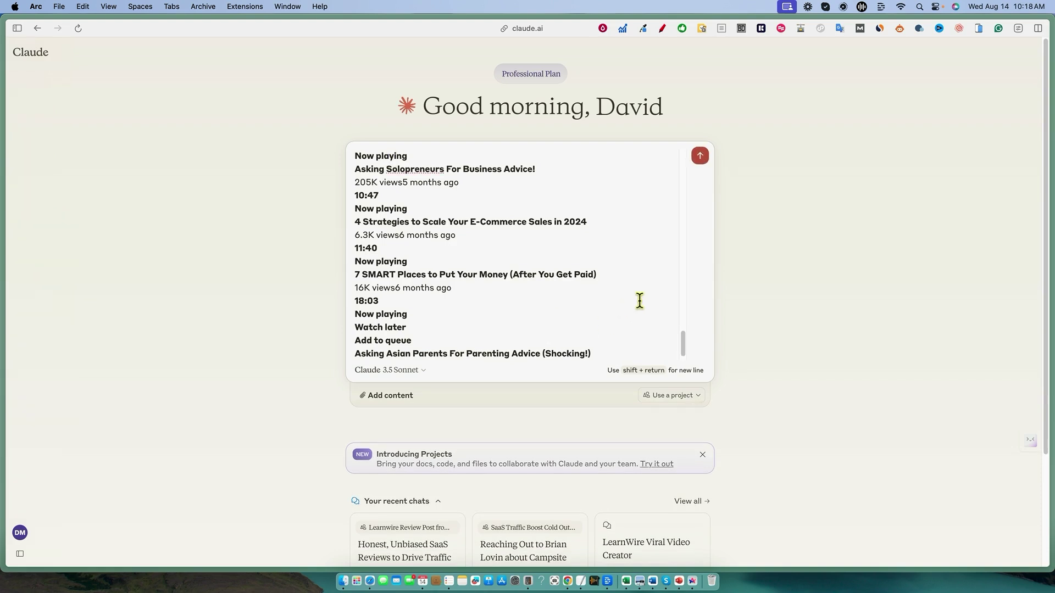
left_click_drag(319, 82, 319, 78)
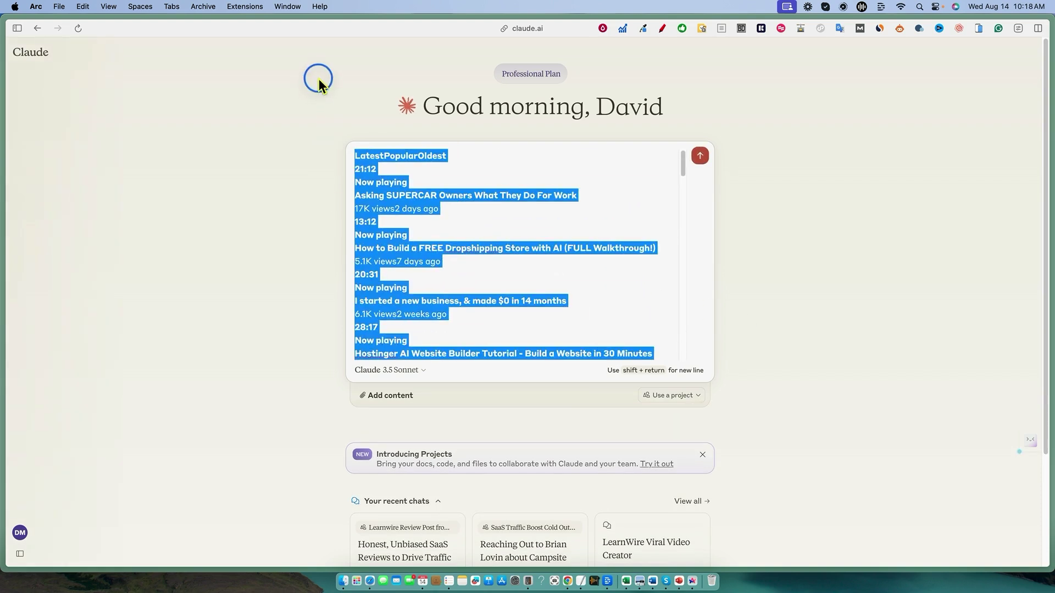
key("BackSpace")
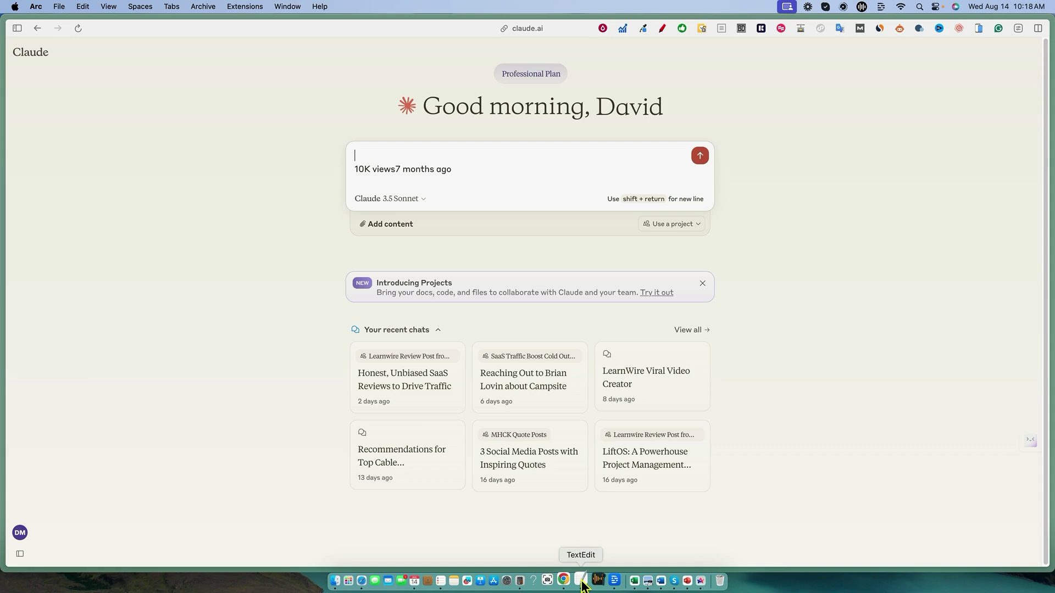
Open a blank Word document and paste the copied video listing into it.
right_click(653, 582)
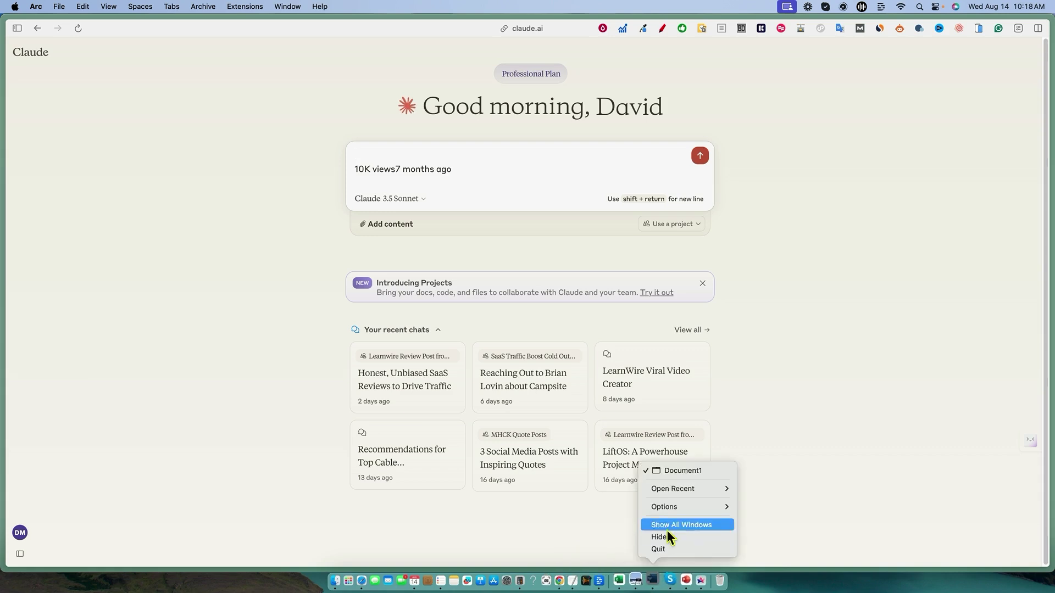
left_click(671, 490)
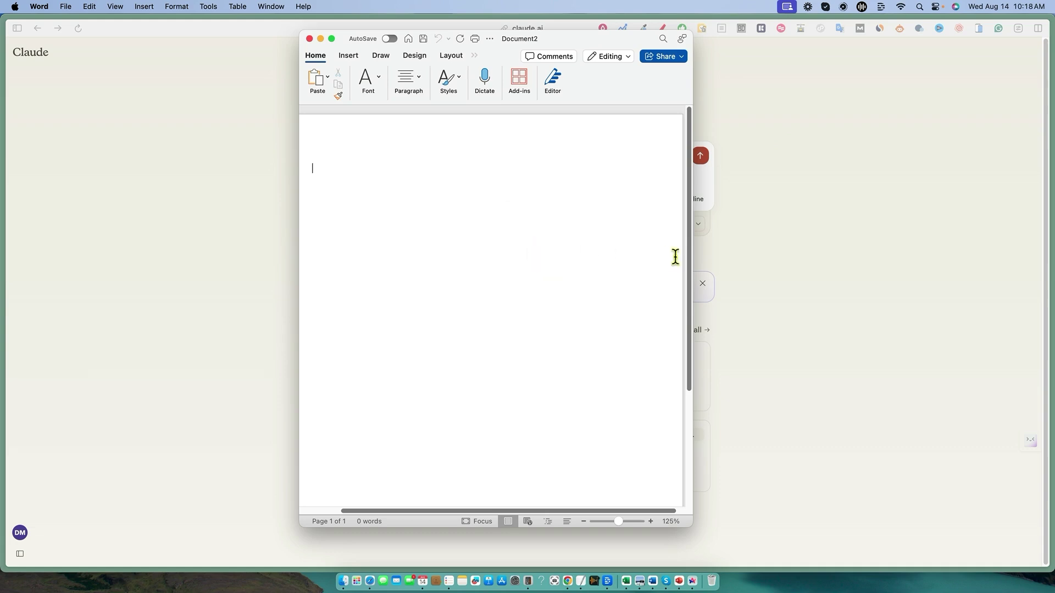
key("super+v")
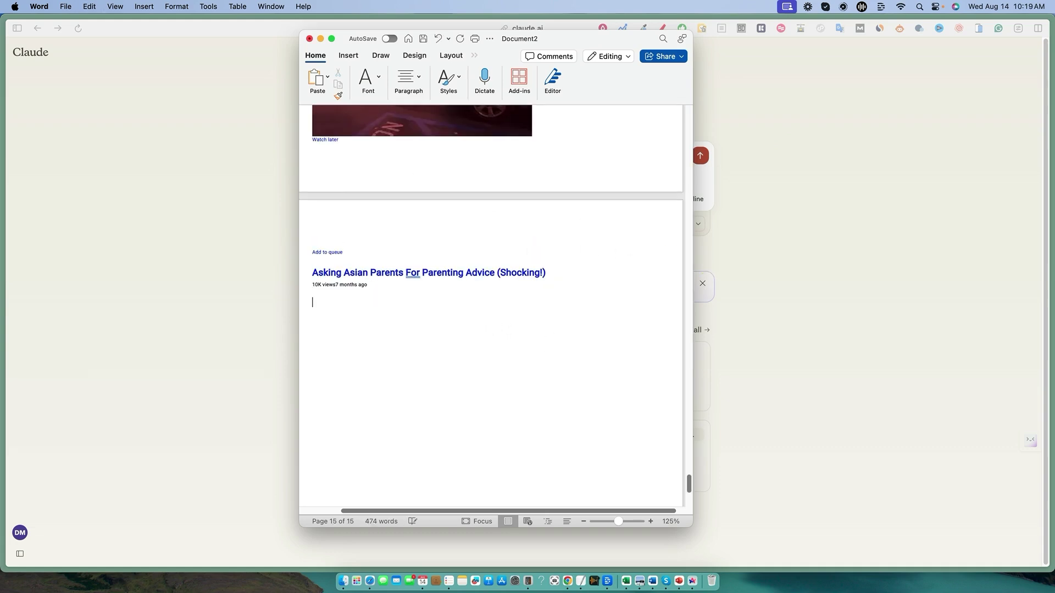
Return to the browser and show the video list of the channel behind "The Best AI Side Hustle to Make Money Online in 2024".
left_click(846, 293)
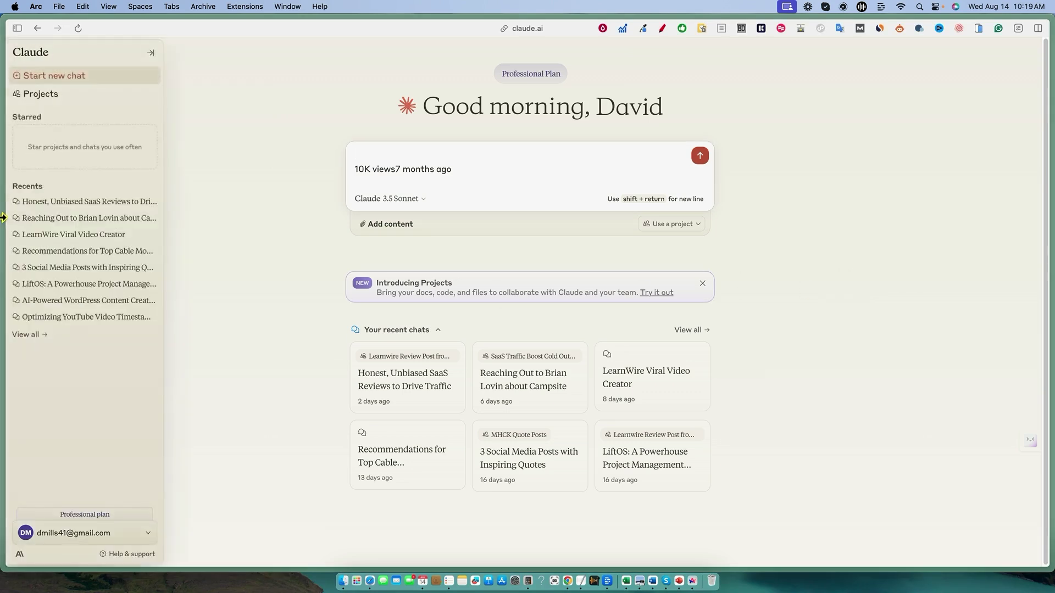
mouse_move(3, 165)
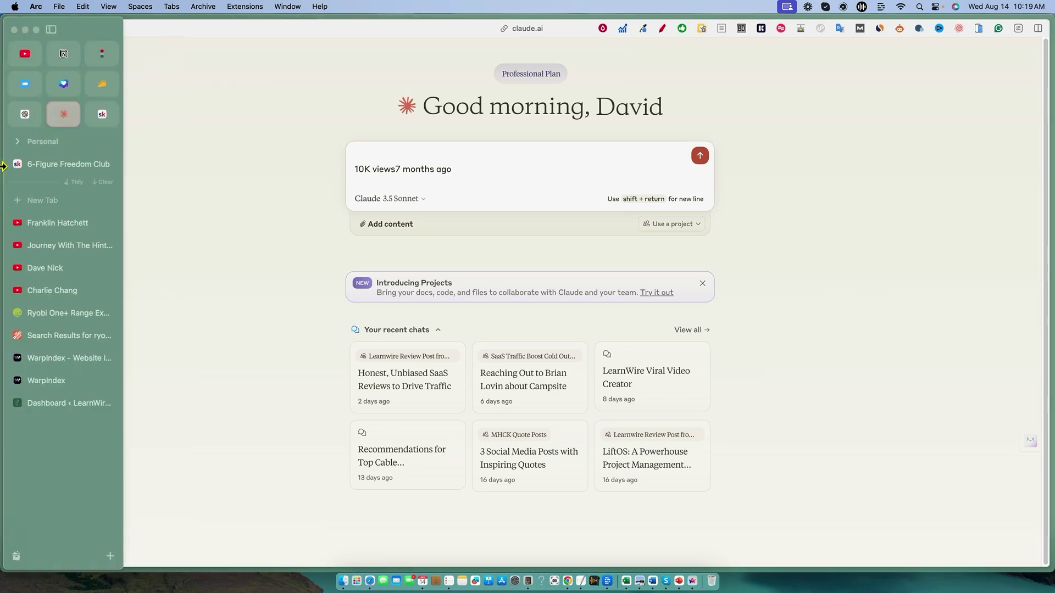
left_click(50, 268)
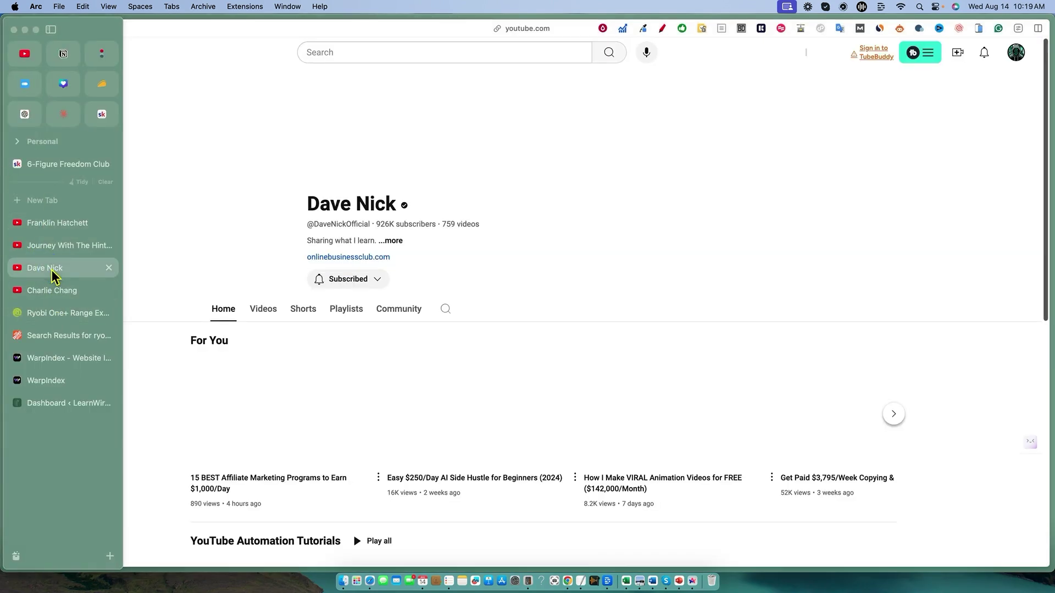
scroll(234, 309, "down", 5)
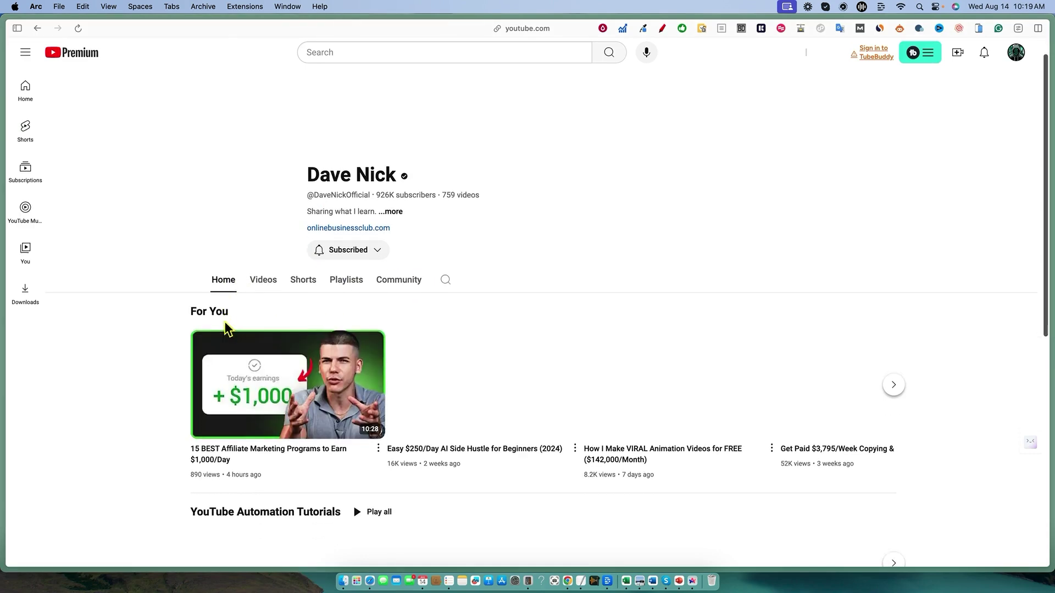
scroll(223, 322, "up", 3)
left_click(263, 207)
scroll(185, 352, "down", 4)
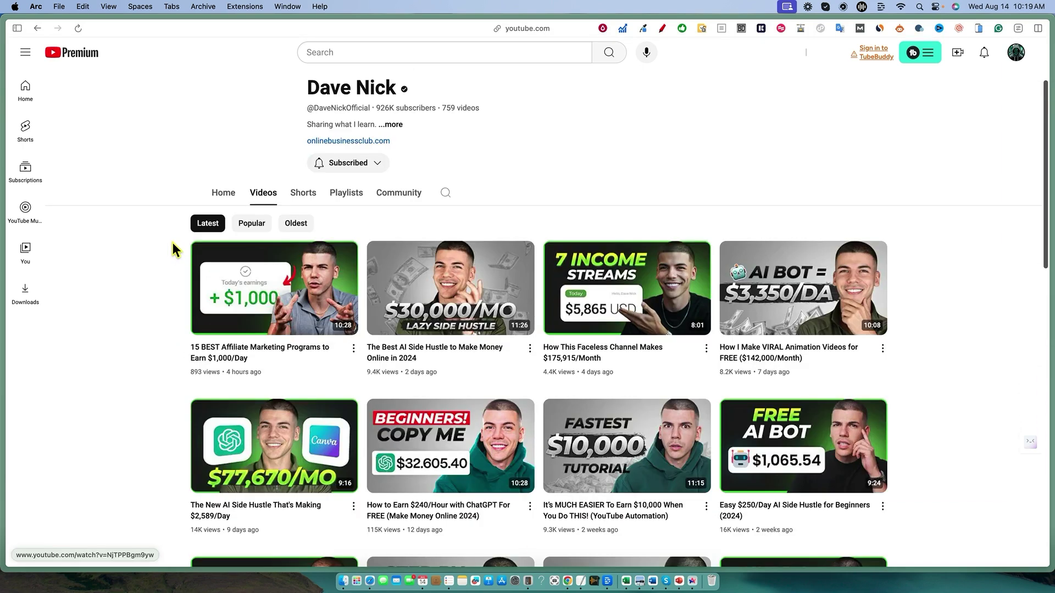
Select the video listing from the latest uploads through "Earn $7,800/Week on Autopilot For FREE (Make Money Online 2024)", including titles, views and ages.
left_click_drag(173, 243, 700, 376)
scroll(852, 429, "down", 15)
scroll(697, 219, "down", 10)
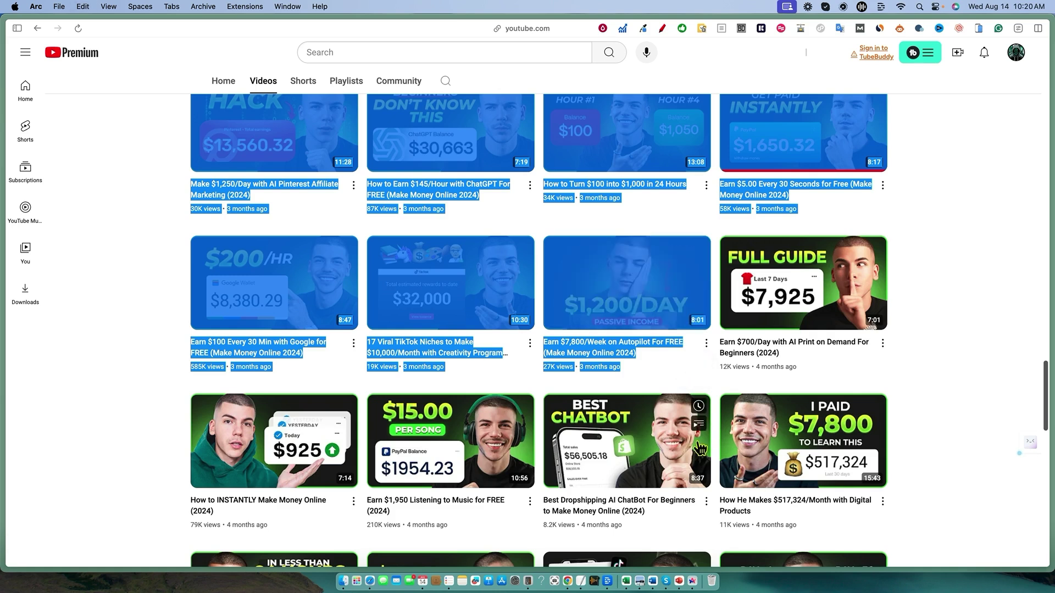
Switch to Word and paste the copied listing as unformatted text after the first channel's videos, adding a blank line below it.
key("super+Tab")
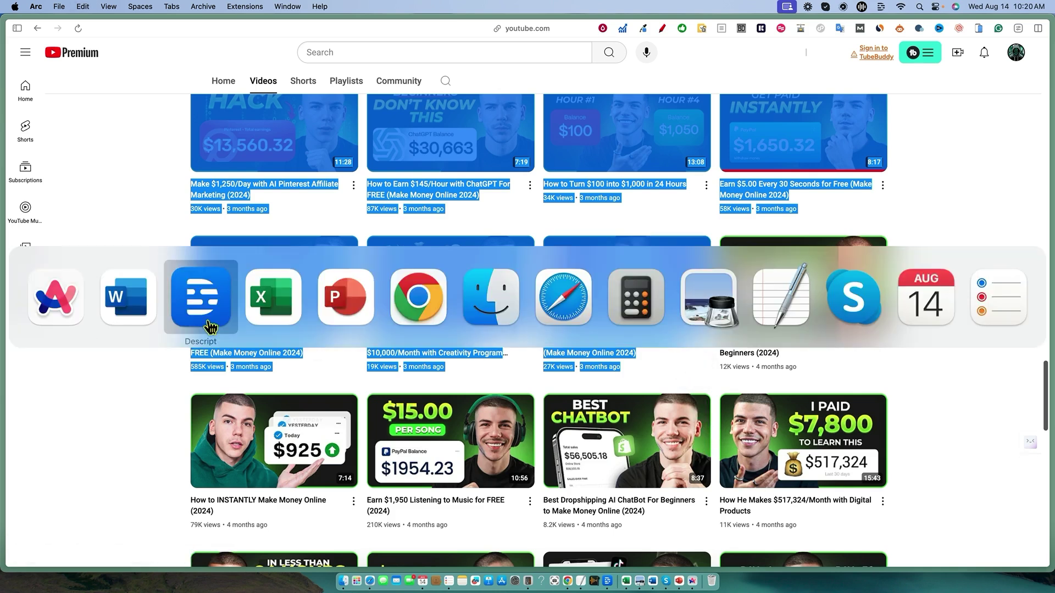
left_click(127, 314)
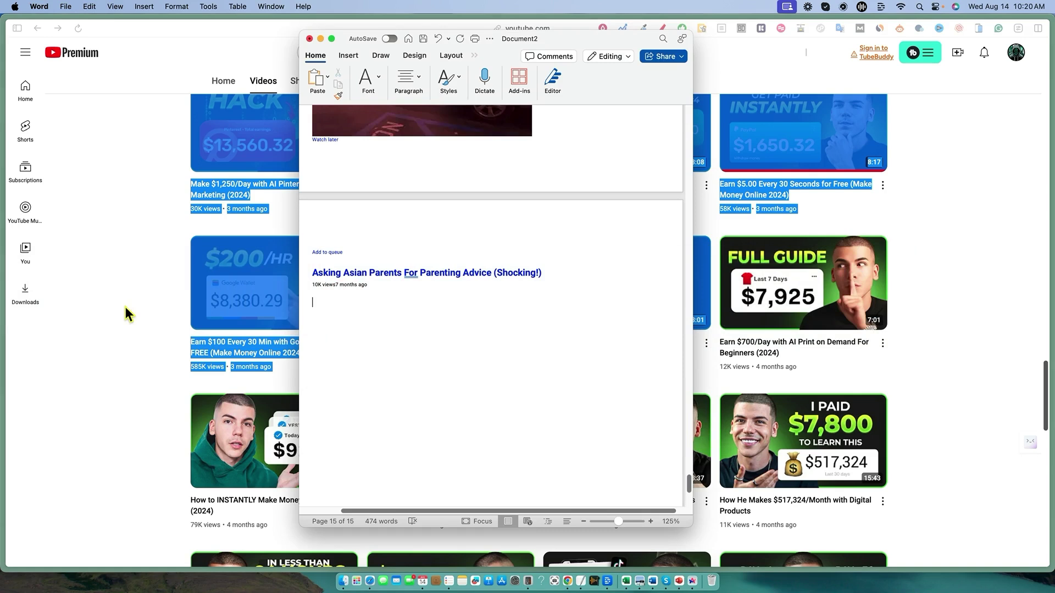
right_click(321, 304)
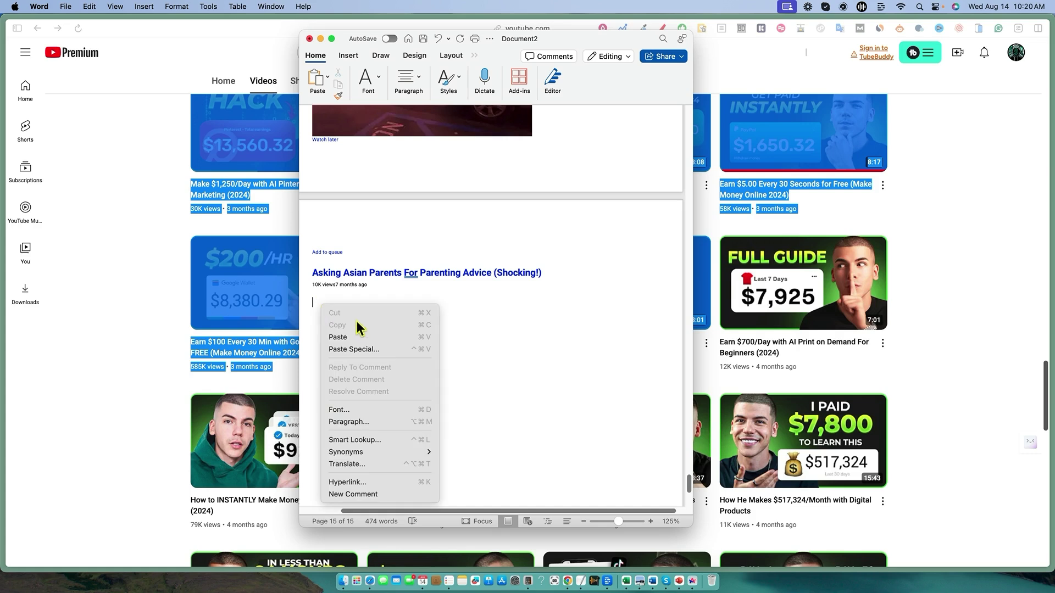
left_click(354, 349)
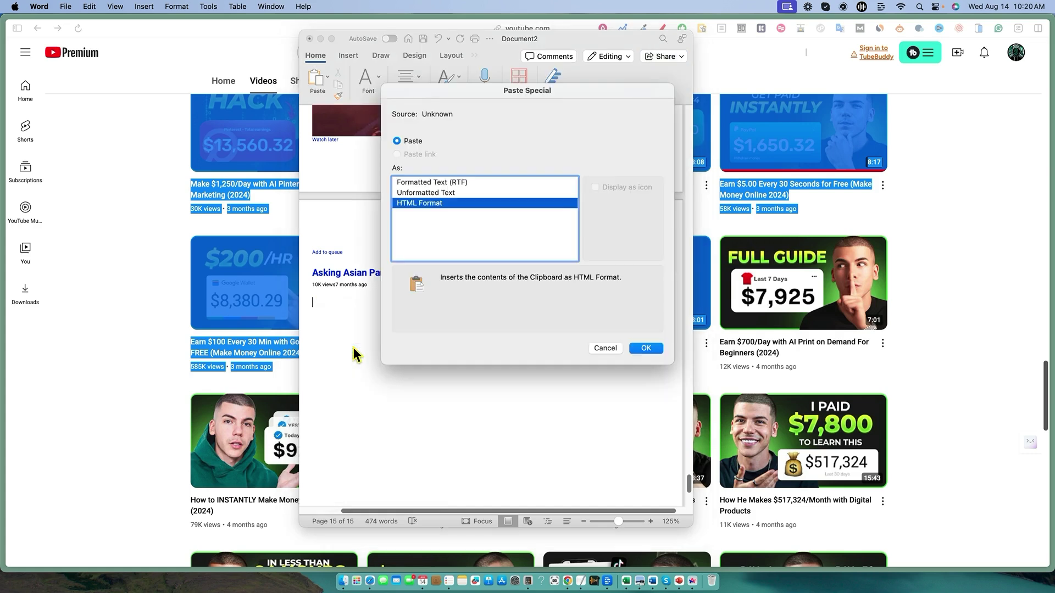
left_click(426, 193)
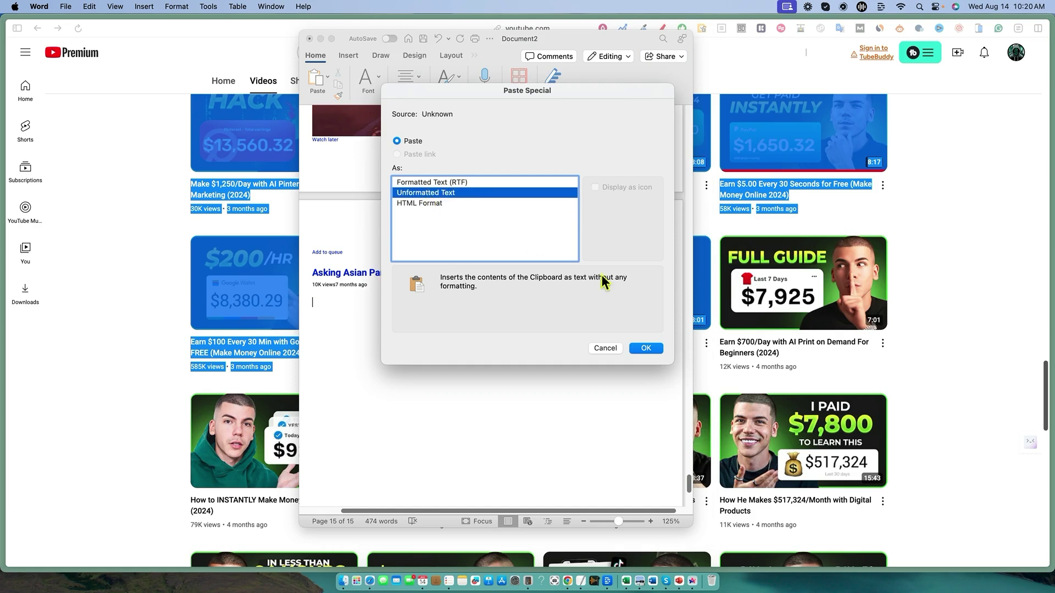
left_click(642, 348)
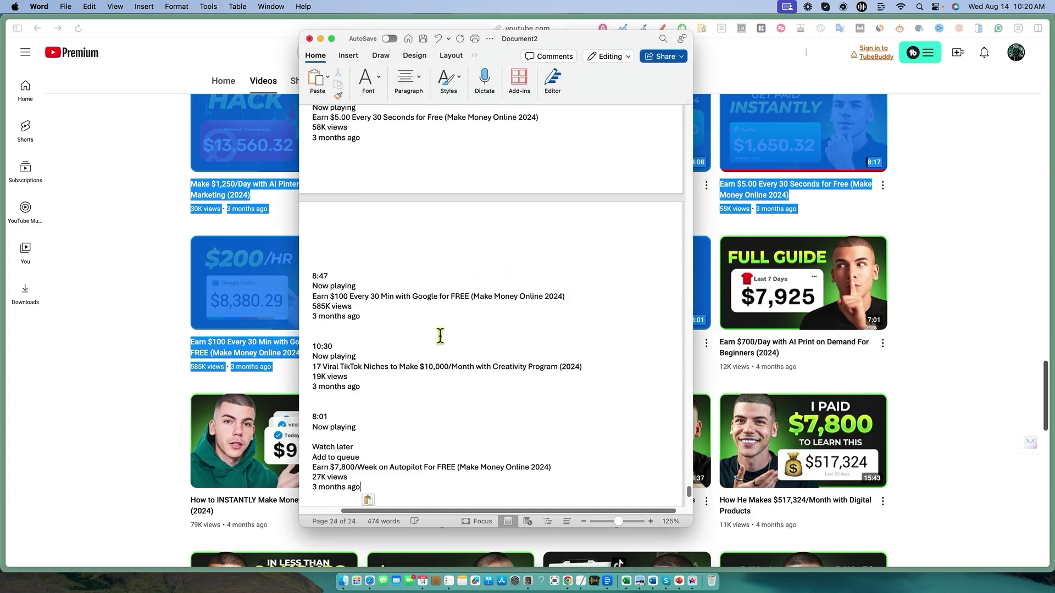
scroll(422, 358, "down", 5)
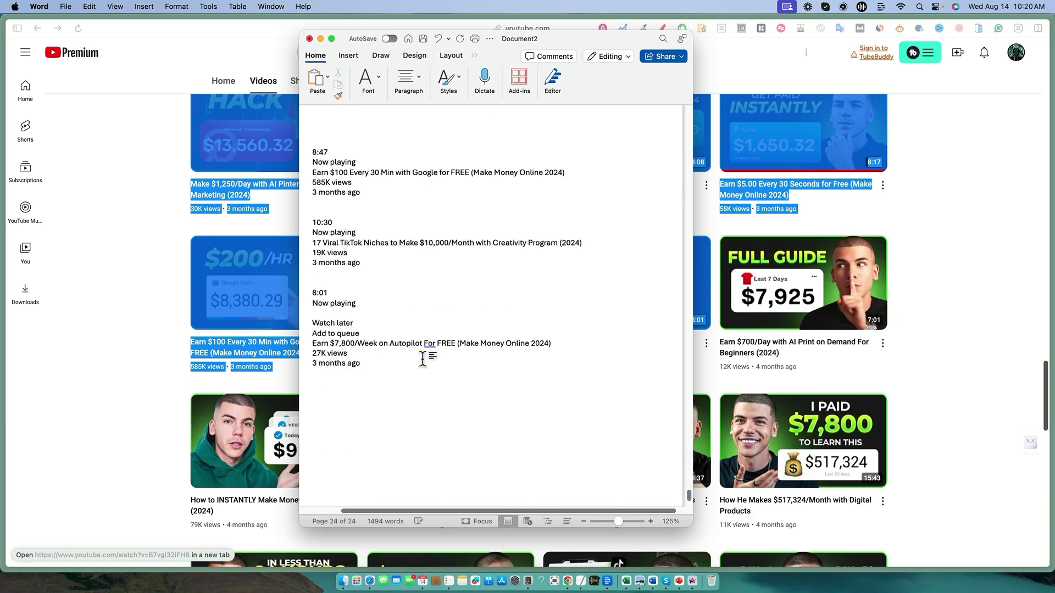
key("Return")
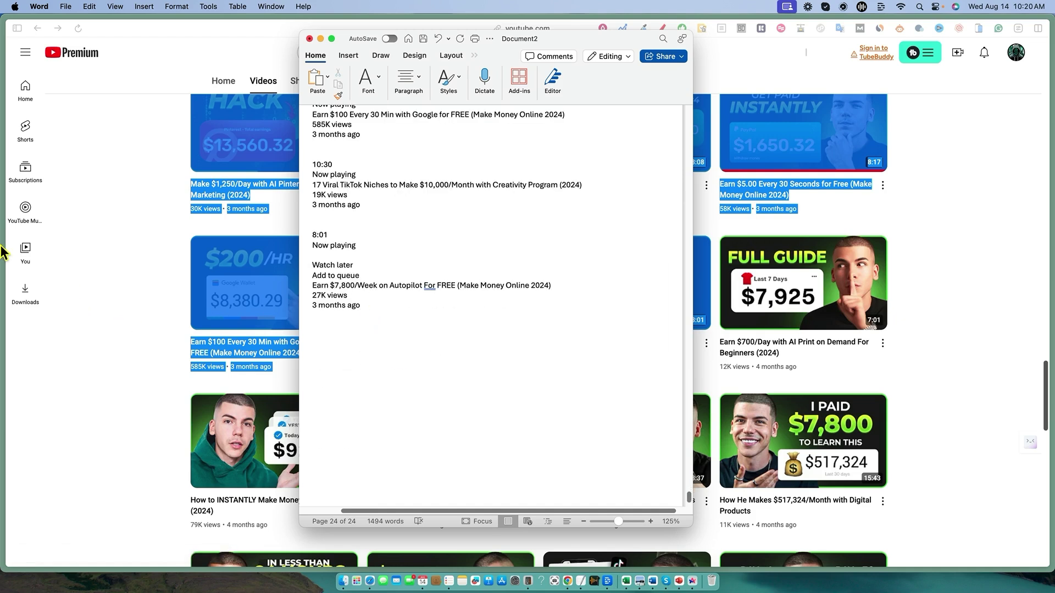
Switch to the Journey With The Hintons channel in the browser and show its list of videos.
left_click(94, 231)
mouse_move(3, 223)
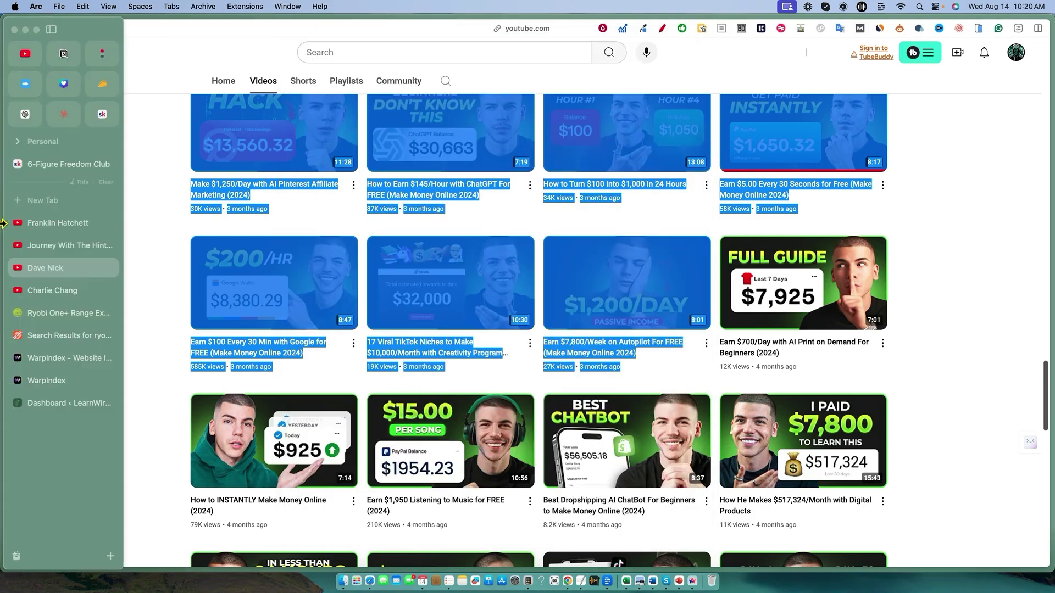
left_click(24, 246)
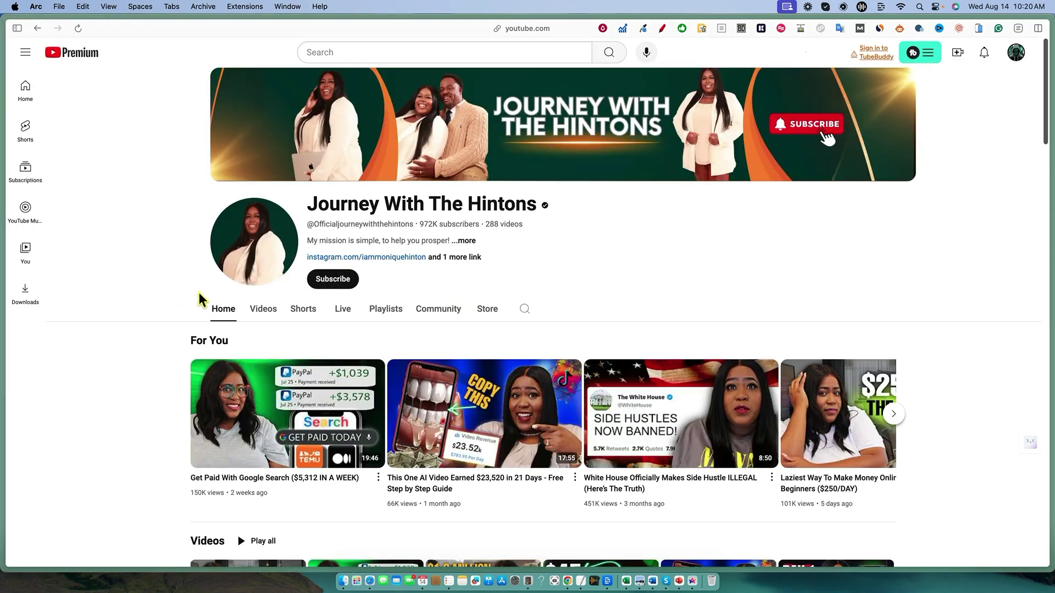
left_click(266, 310)
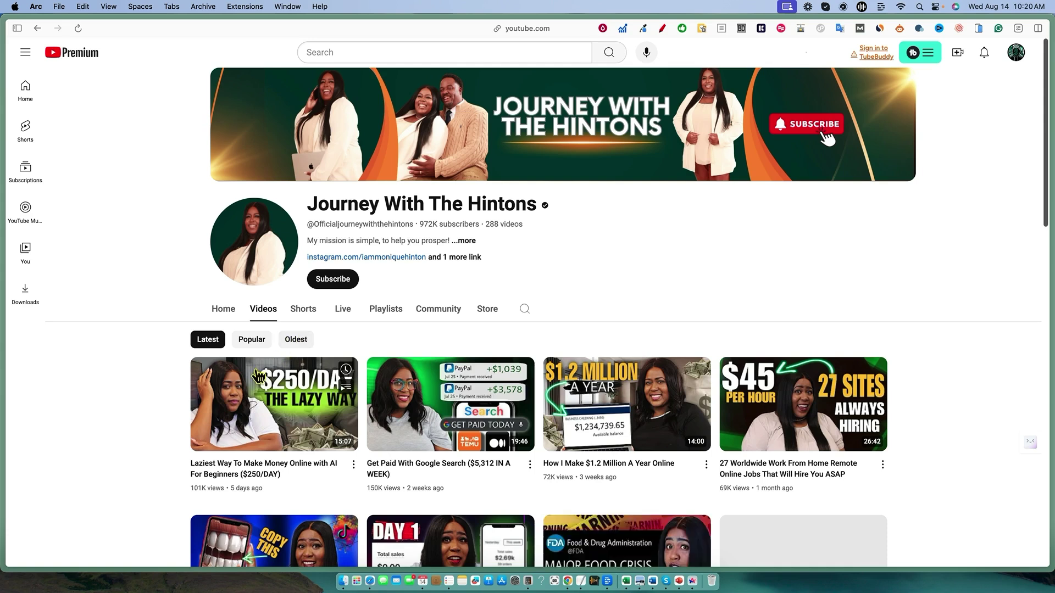
Select the listing from the latest uploads through "How I Created A Faceless YouTube Channel ONLY Using AI in 15 Minutes", including views and ages.
scroll(217, 391, "down", 1)
scroll(214, 385, "down", 2)
left_click_drag(182, 250, 808, 503)
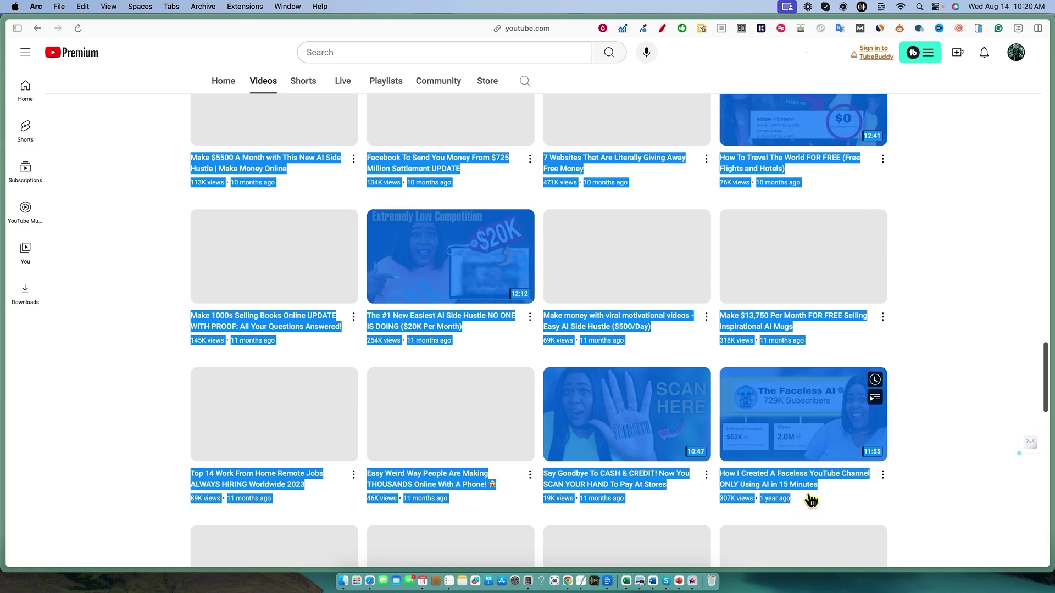
Paste the Journey With The Hintons listing as unformatted text at the end of the Word document.
key("super+Tab")
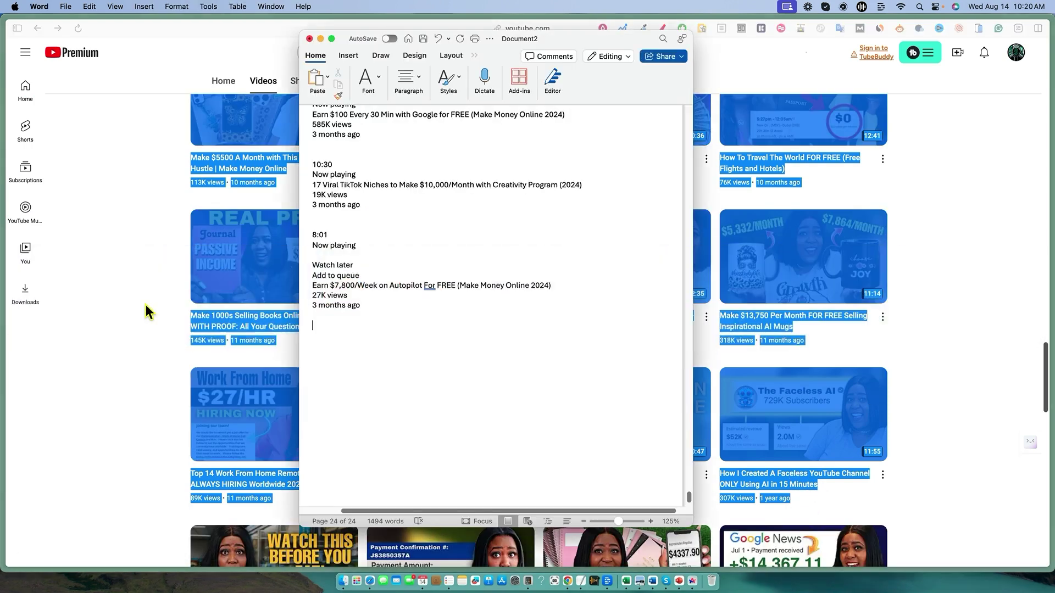
right_click(321, 325)
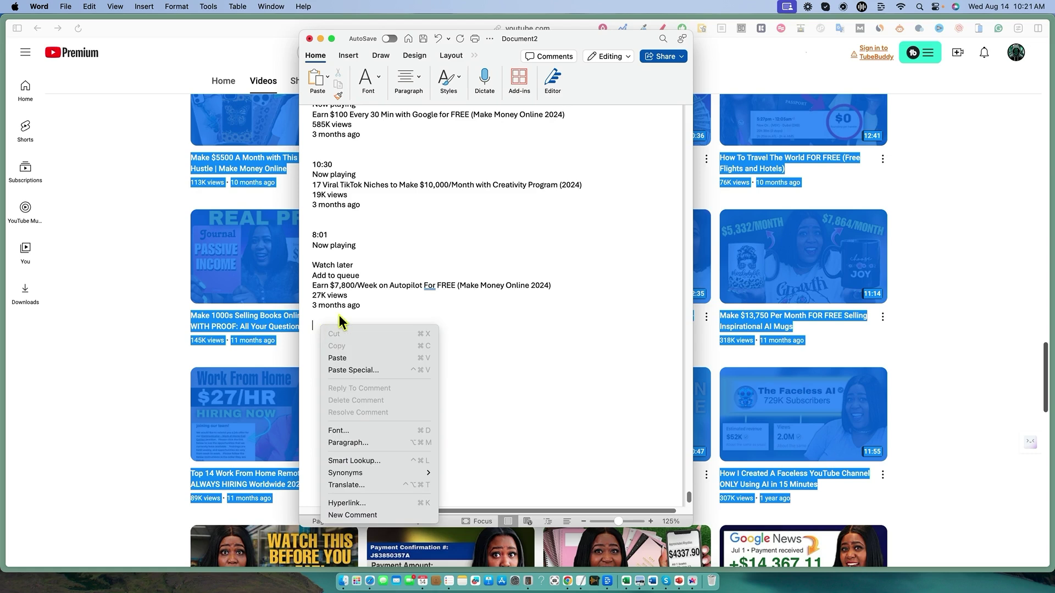
left_click(363, 370)
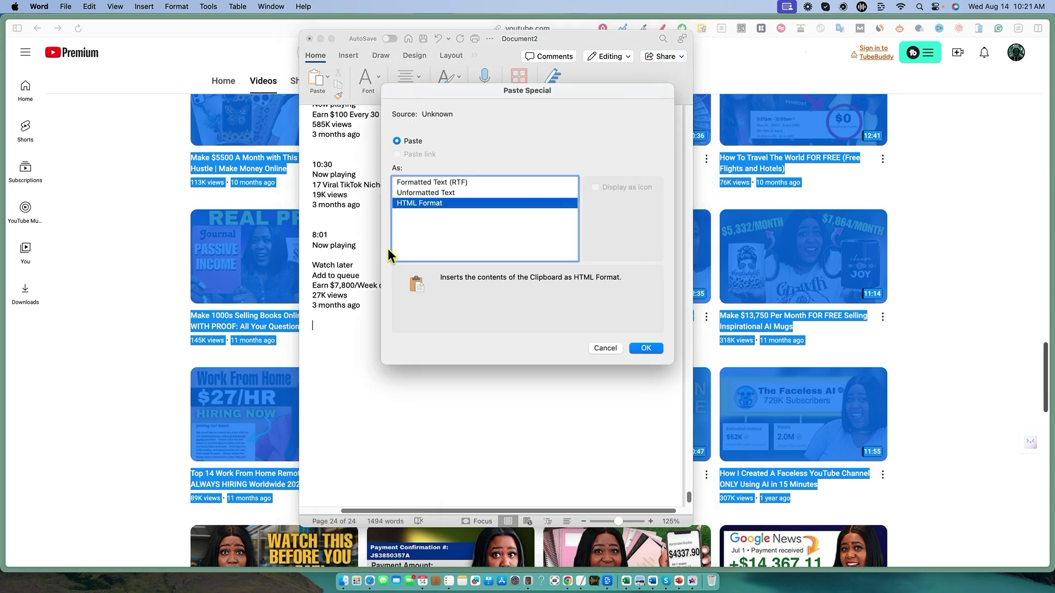
left_click(430, 194)
left_click(646, 348)
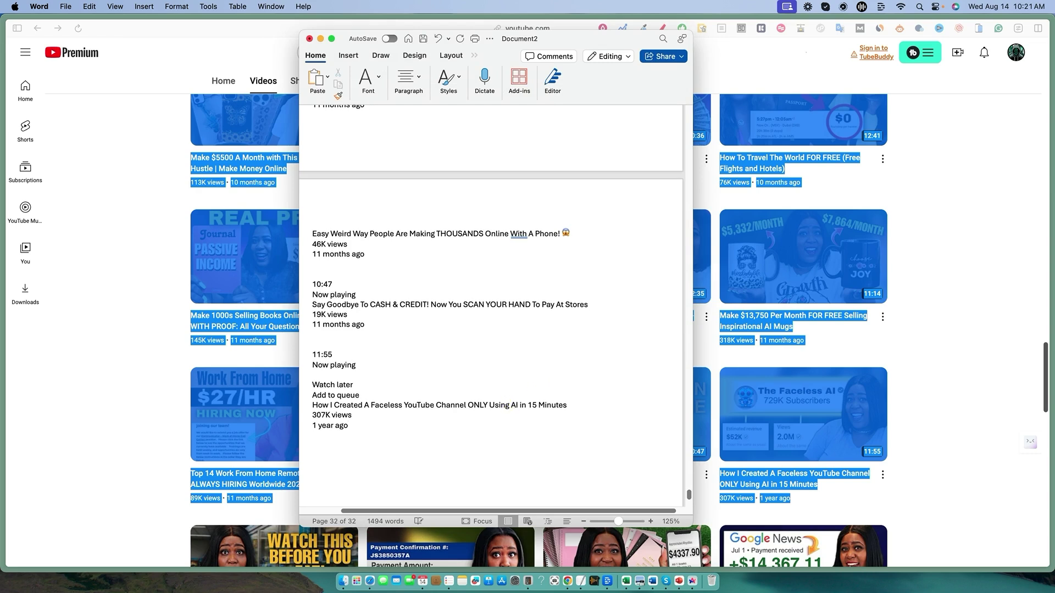
Switch to the browser, open the remaining creator's channel tab and pause its "FREE ClickFunnels Affiliate Marketing Course" trailer.
left_click(58, 328)
mouse_move(3, 299)
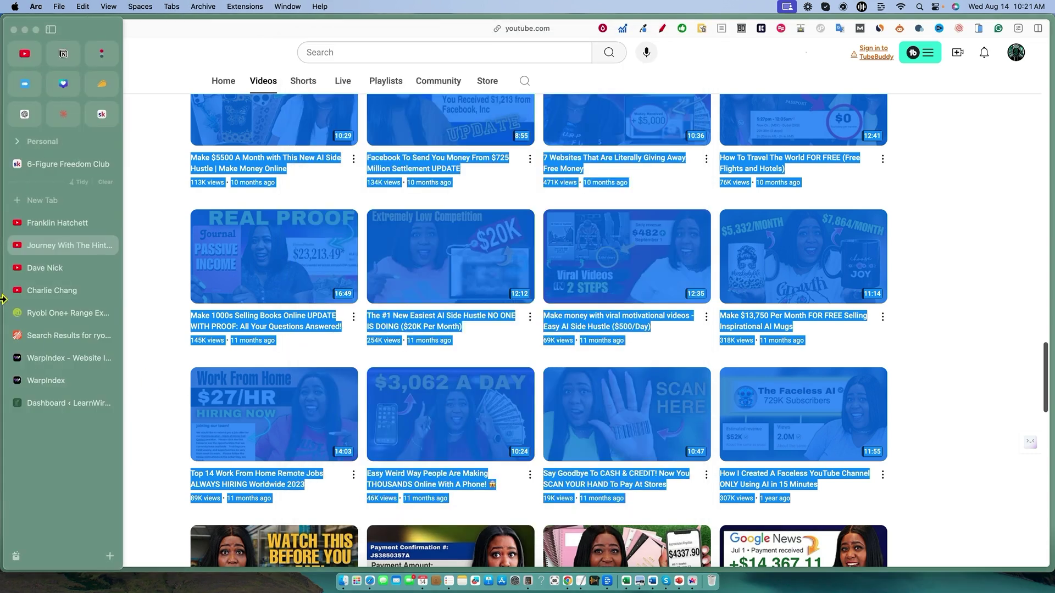
left_click(35, 225)
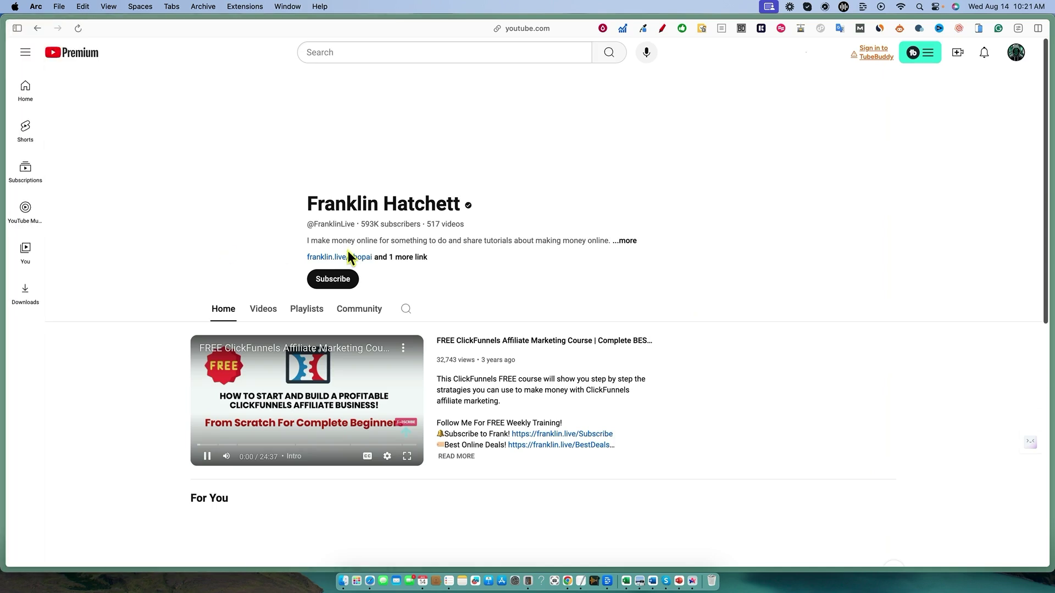
left_click(207, 456)
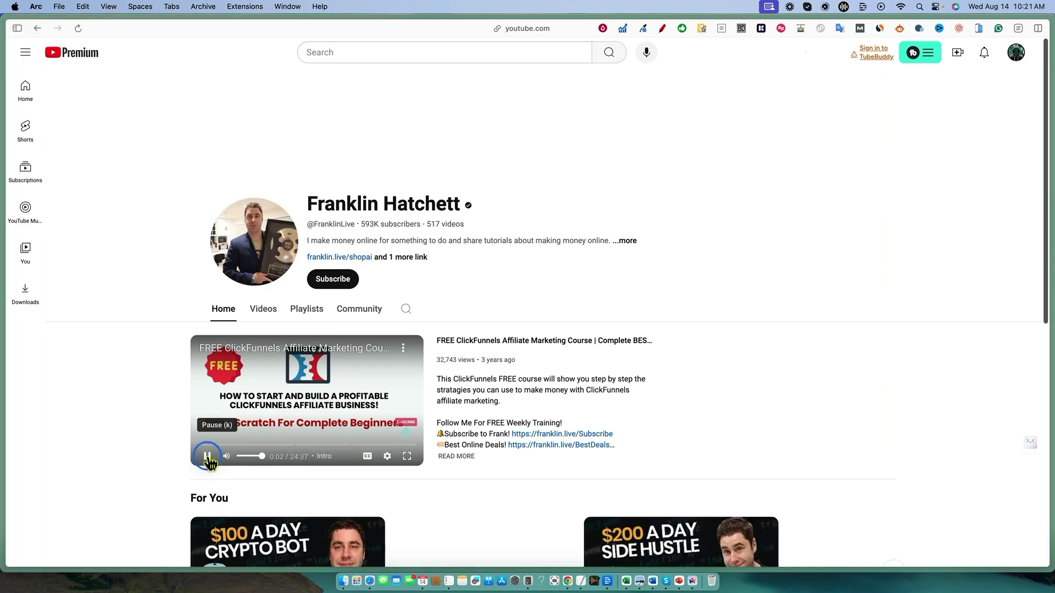
Show the Franklin Hatchett channel's videos and select the listing from the latest upload through "NEW Way To Make Money Online With A.I That Makes $100 A Day!".
left_click(266, 309)
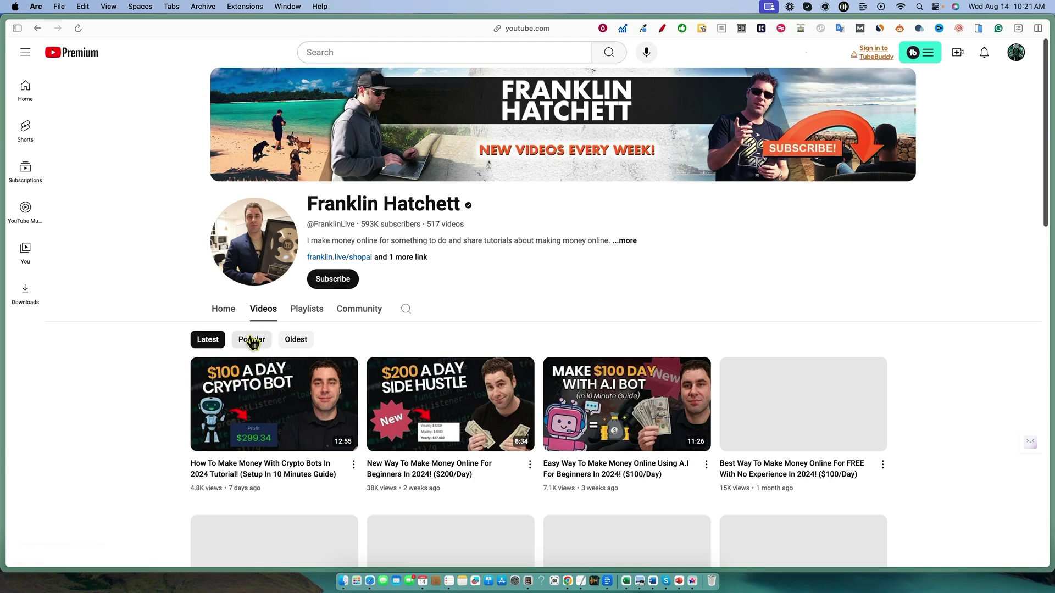
scroll(230, 352, "down", 3)
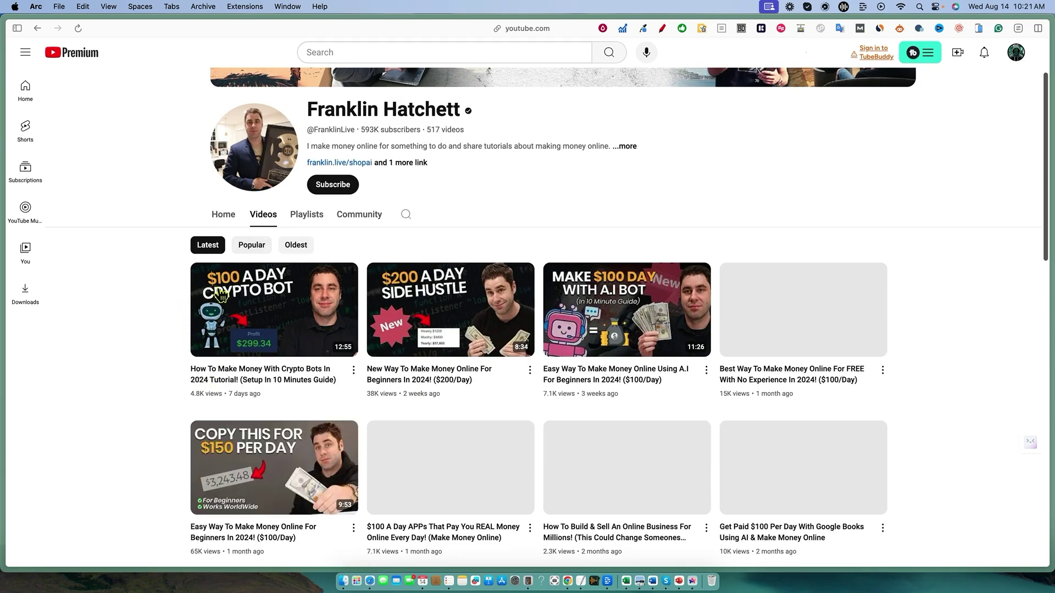
scroll(248, 322, "down", 1)
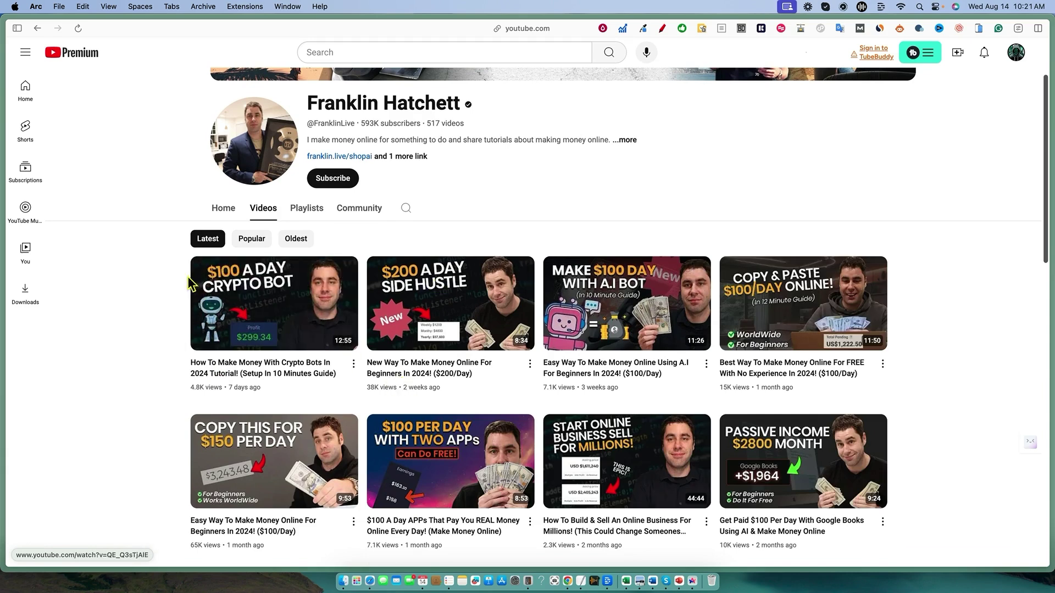
left_click_drag(156, 278, 801, 393)
Paste the Franklin Hatchett listing as unformatted text at the end of the Word document.
key("super+Tab")
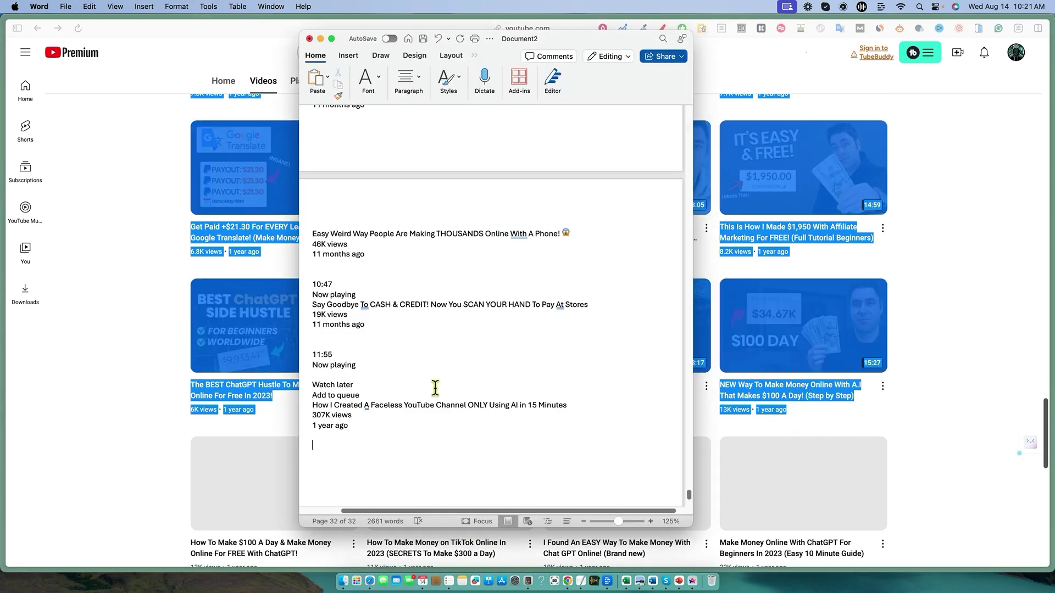
right_click(355, 445)
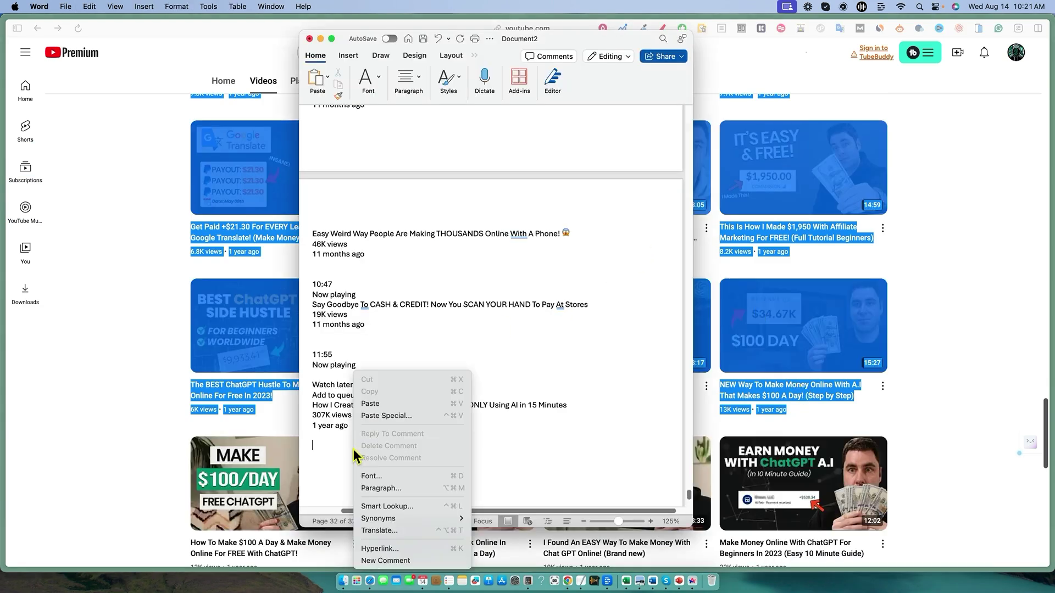
left_click(383, 426)
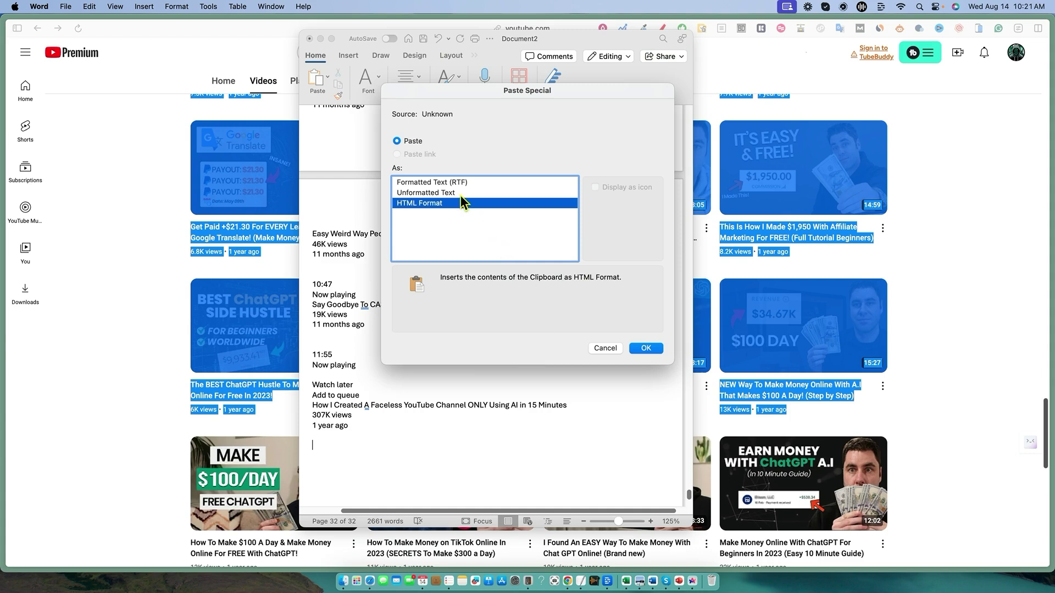
left_click(463, 193)
left_click(644, 349)
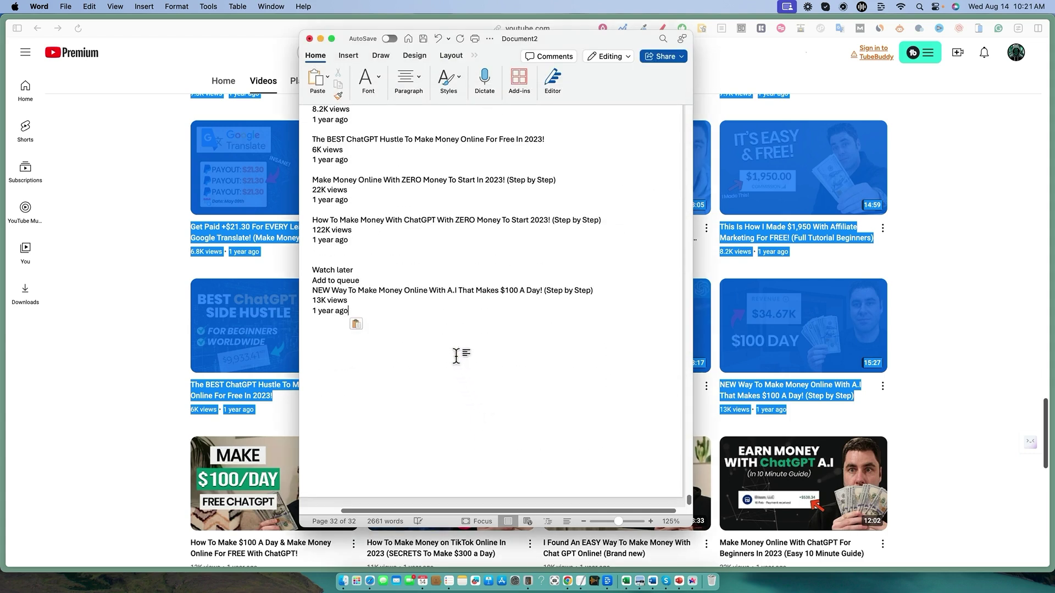
Copy the entire contents of the Word document.
left_click(437, 291)
key("super+a")
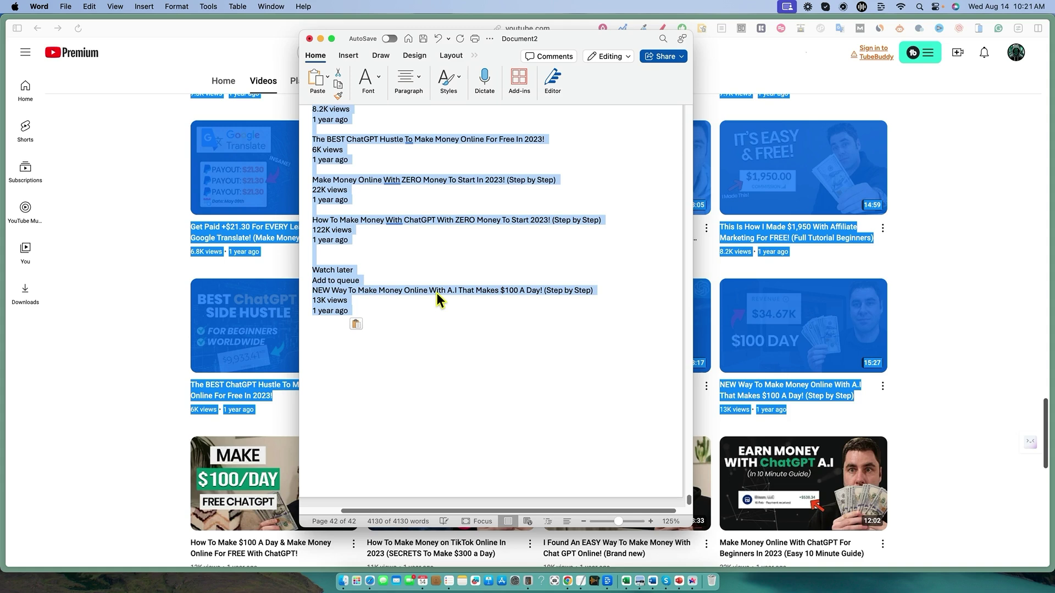
key("super+c")
Switch to Claude in the browser, clear the leftover "10K views7 months ago" text from the prompt and paste the copied listings.
left_click(147, 270)
mouse_move(4, 128)
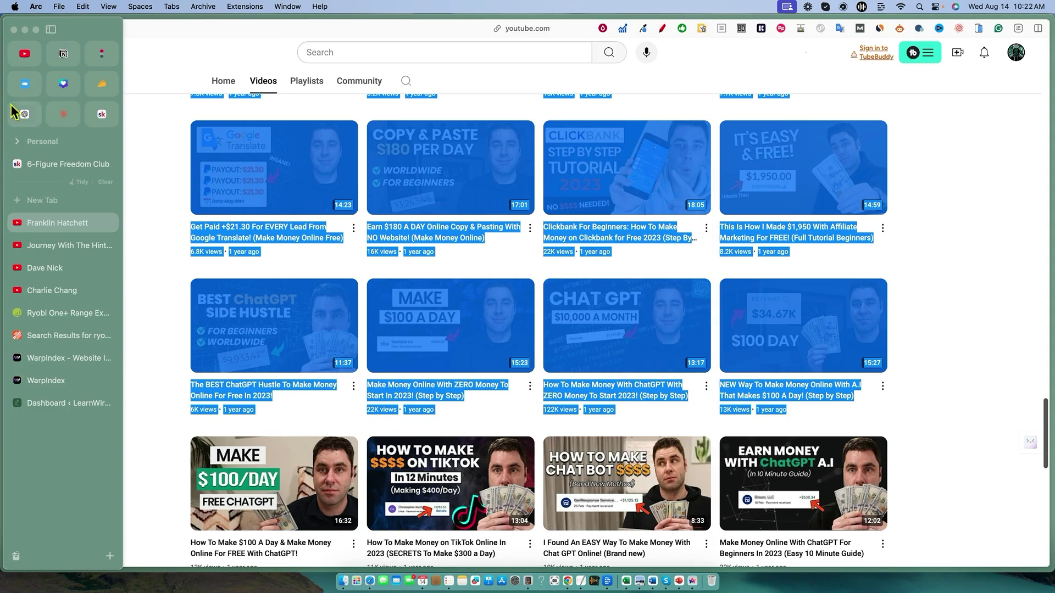
left_click(64, 114)
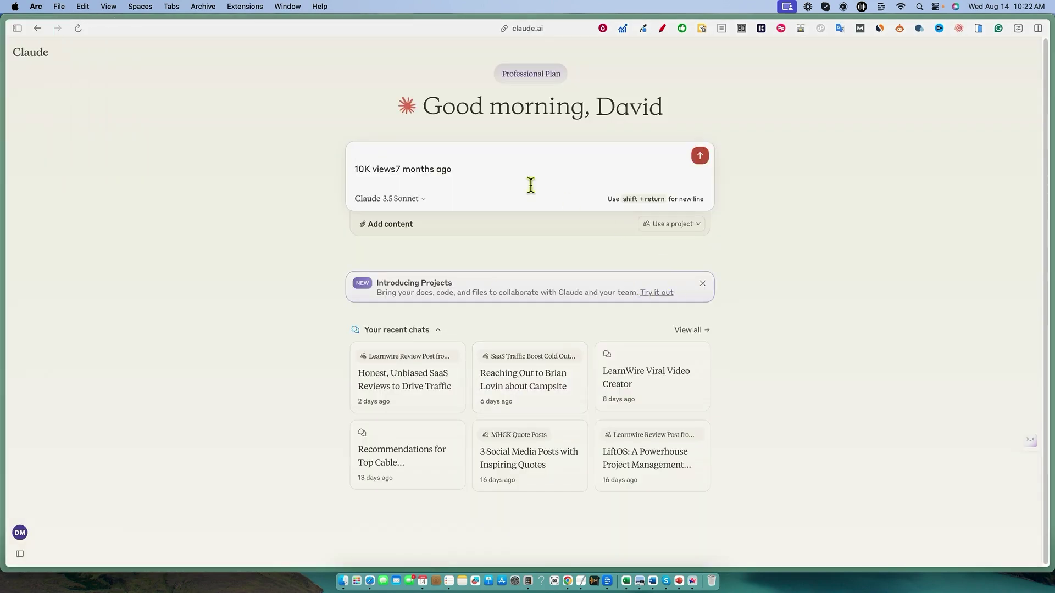
left_click_drag(478, 169, 356, 166)
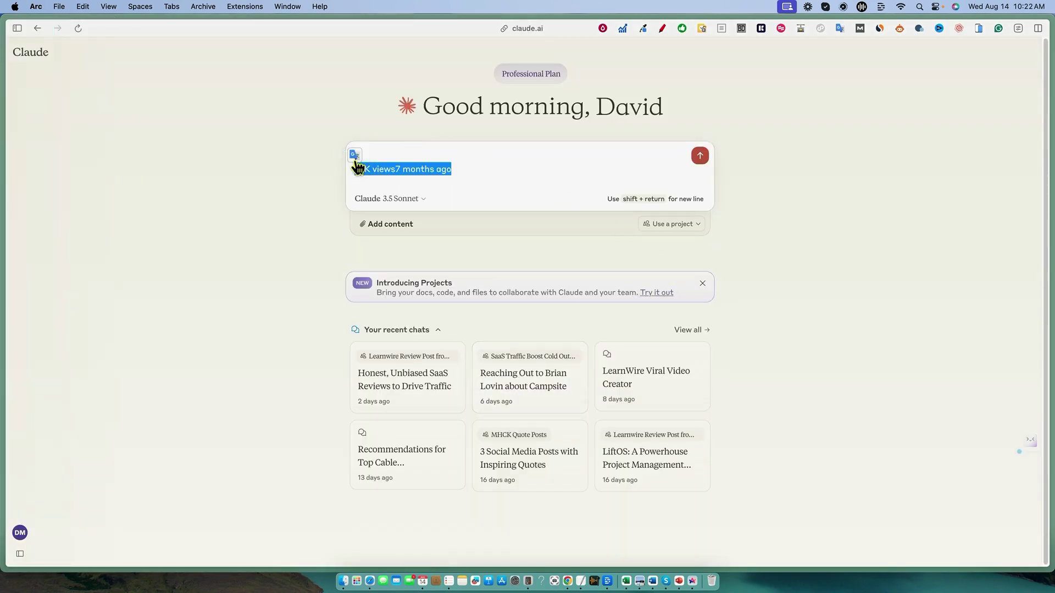
key("BackSpace")
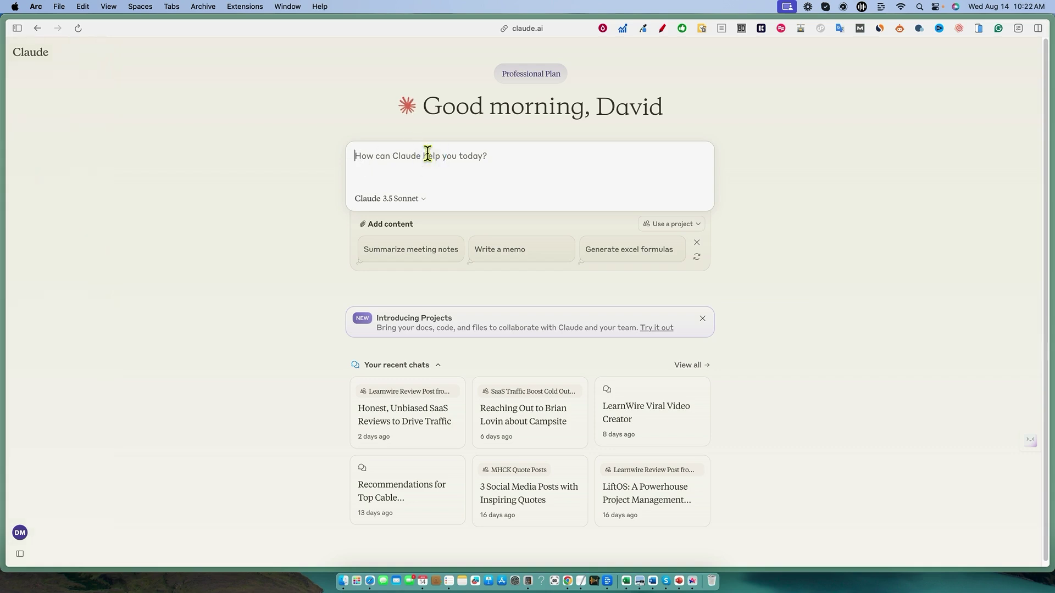
key("super+v")
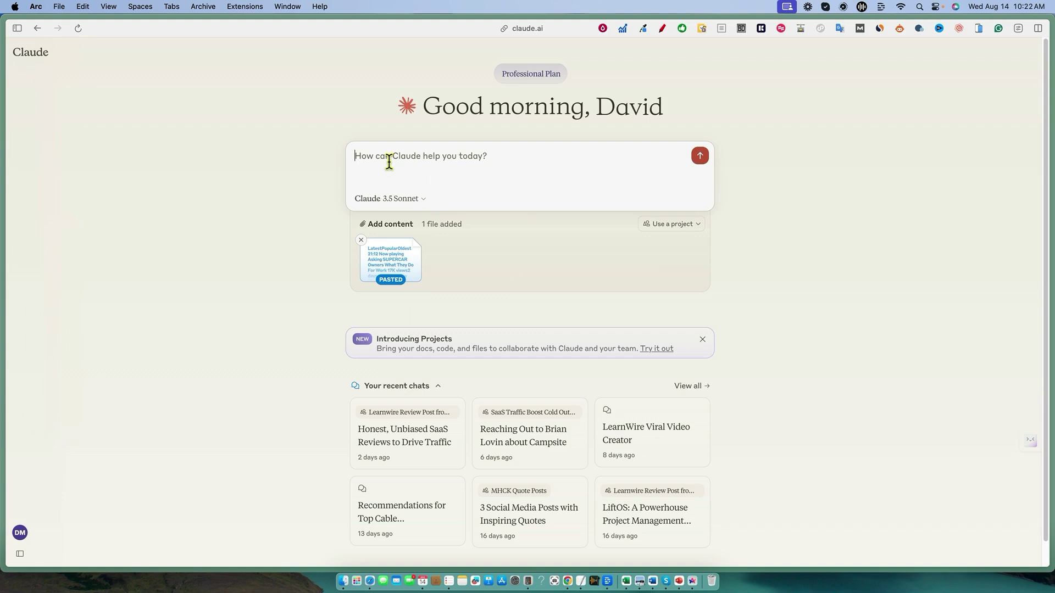
left_click(371, 162)
type("I need you to")
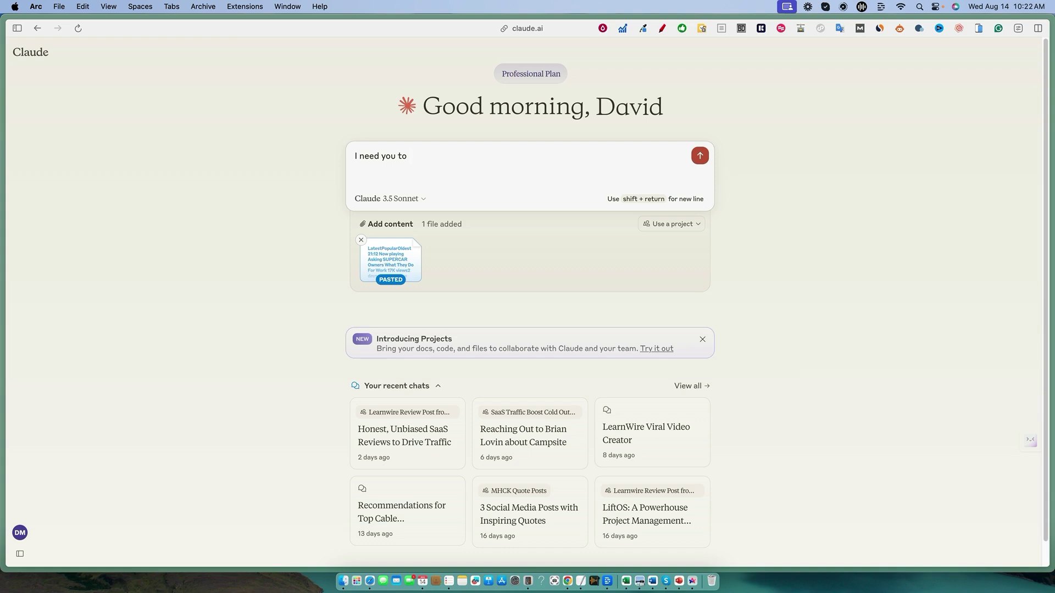
key("BackSpace")
key("BackSpace")
key("BackSpace")
key("BackSpace")
key("BackSpace")
key("BackSpace")
key("BackSpace")
key("BackSpace")
key("BackSpace")
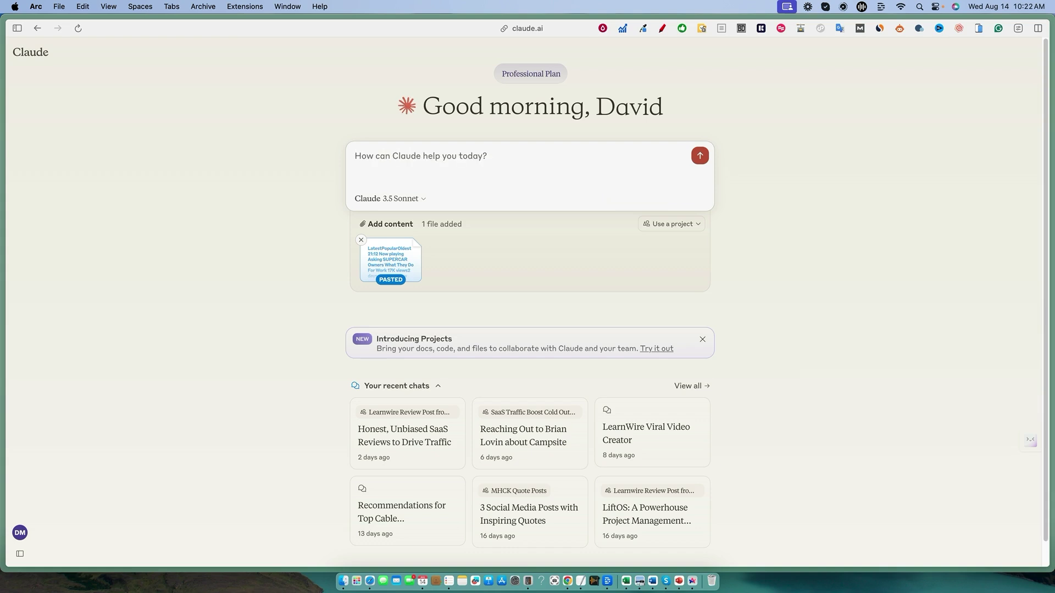
Write a prompt asking Claude, as a youtube expert, to analyze the attached data in a 4-column table with 4 to 6 main topic categories.
type("you are a youtube")
type("expert. I need you to take th")
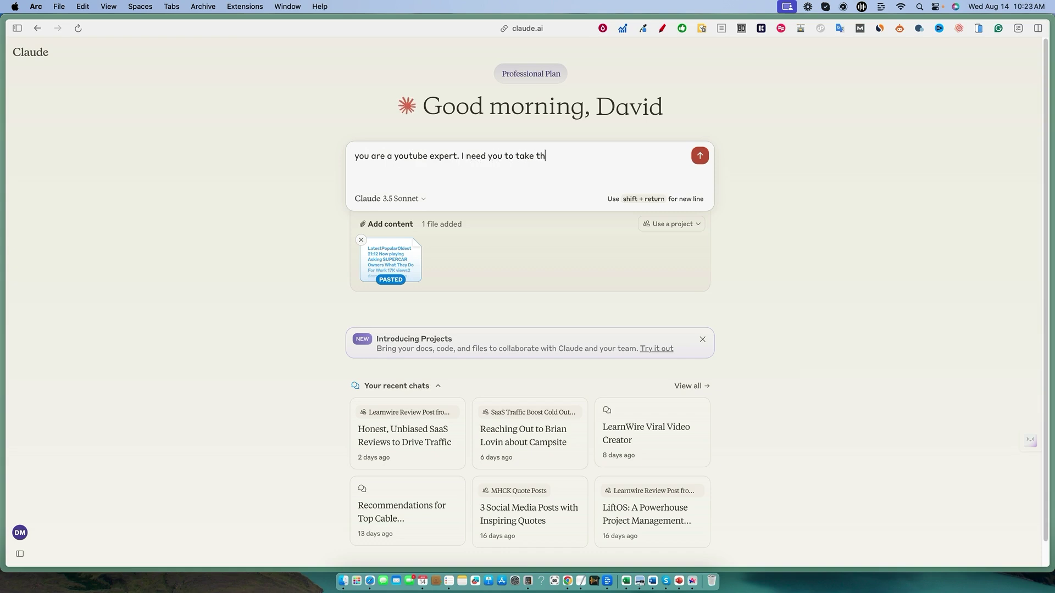
type("e attached data and an")
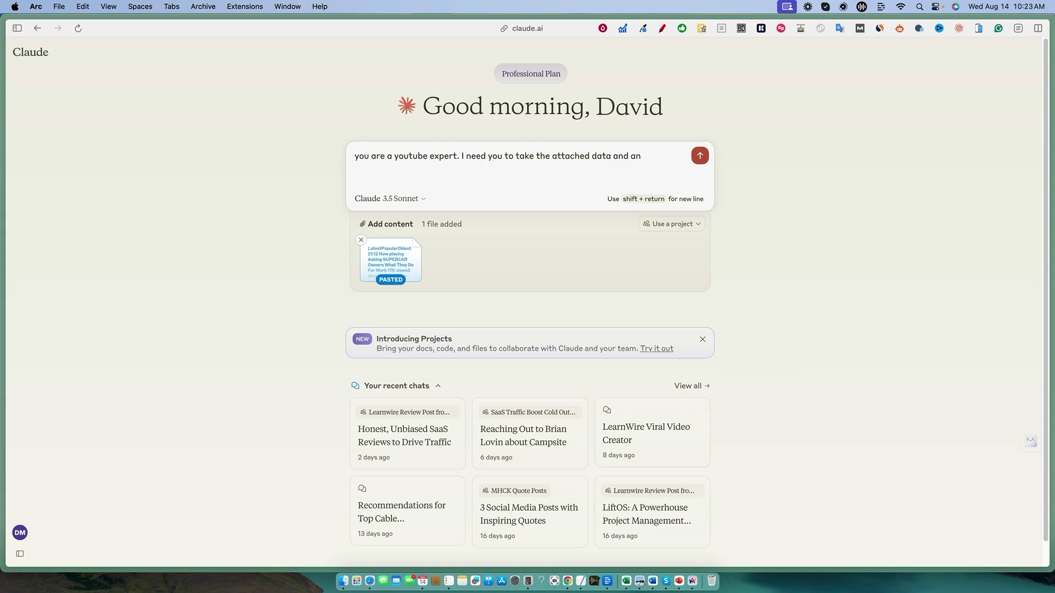
type("alyze it for me. use a table or spreadsheet and create 4")
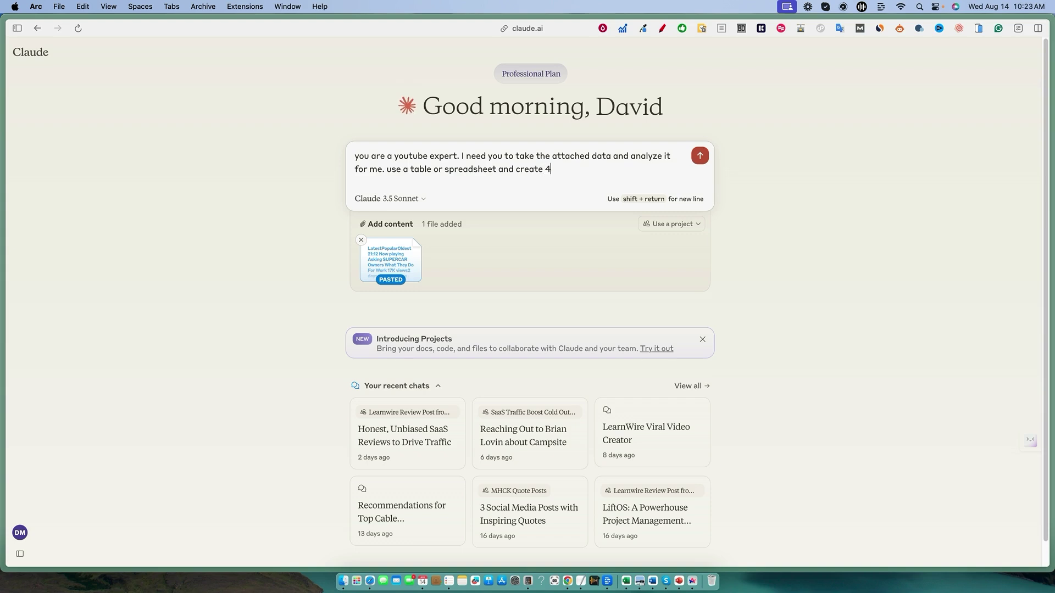
type(" columns. Column 1 is Video category (in")
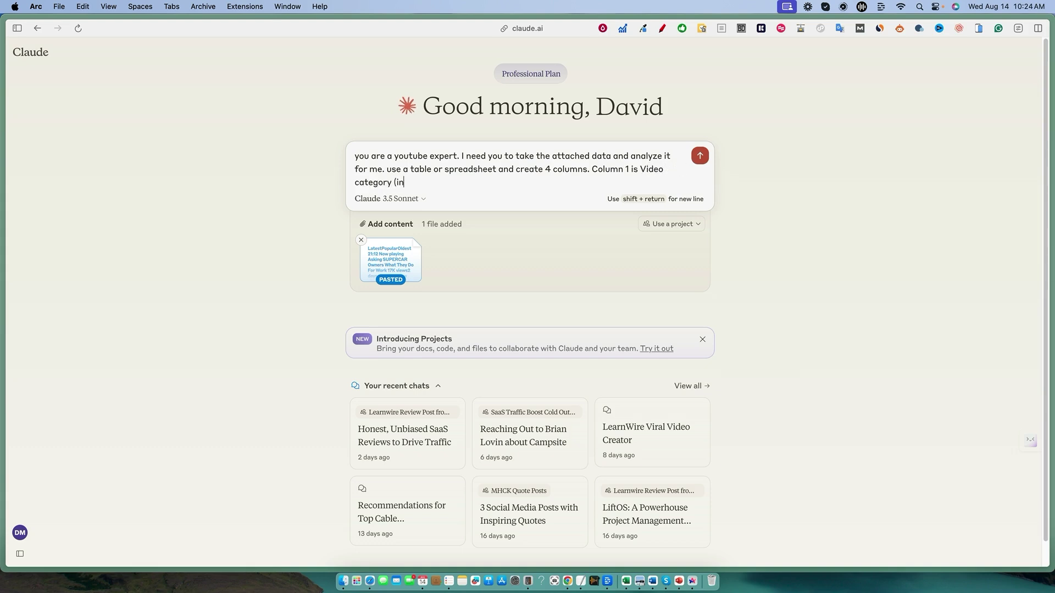
type(" this column please create ")
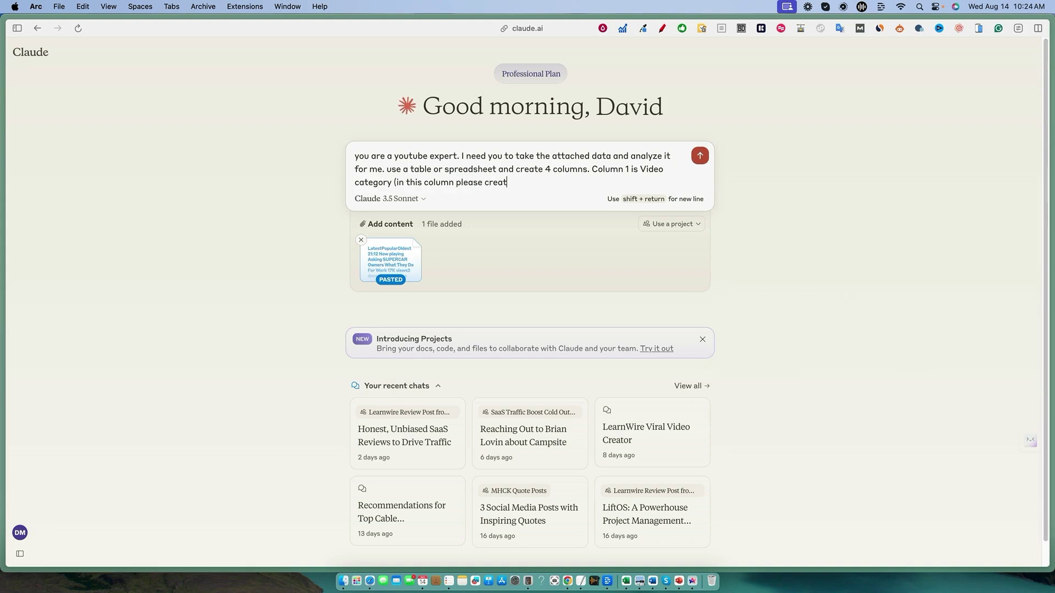
type("4 to 6 main topic categories and each")
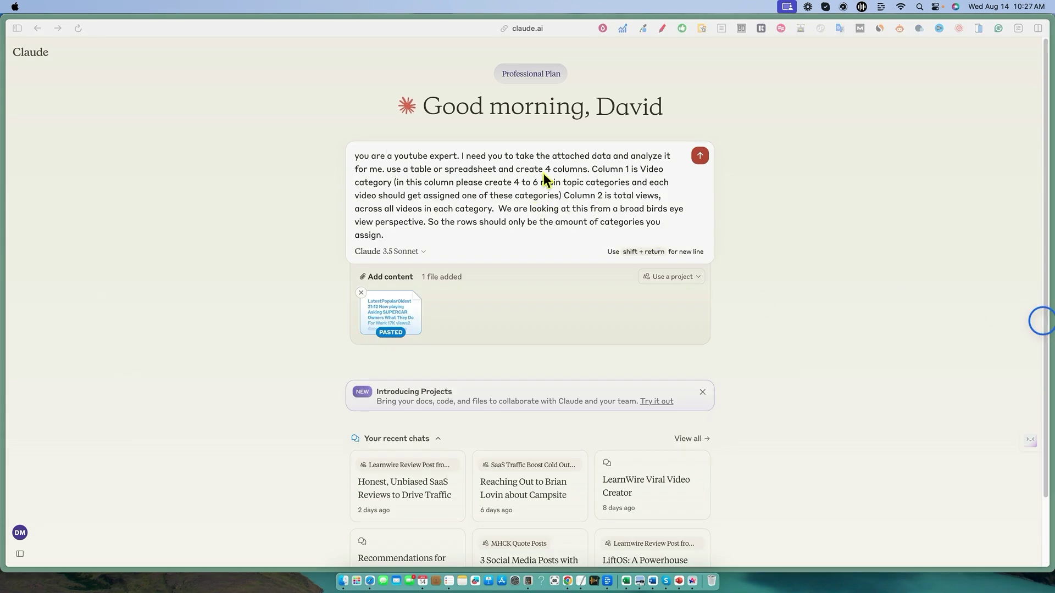
Revise the prompt to request 2 columns and 4 to 10 main topic categories, and send it.
left_click(550, 169)
key("BackSpace")
type("2")
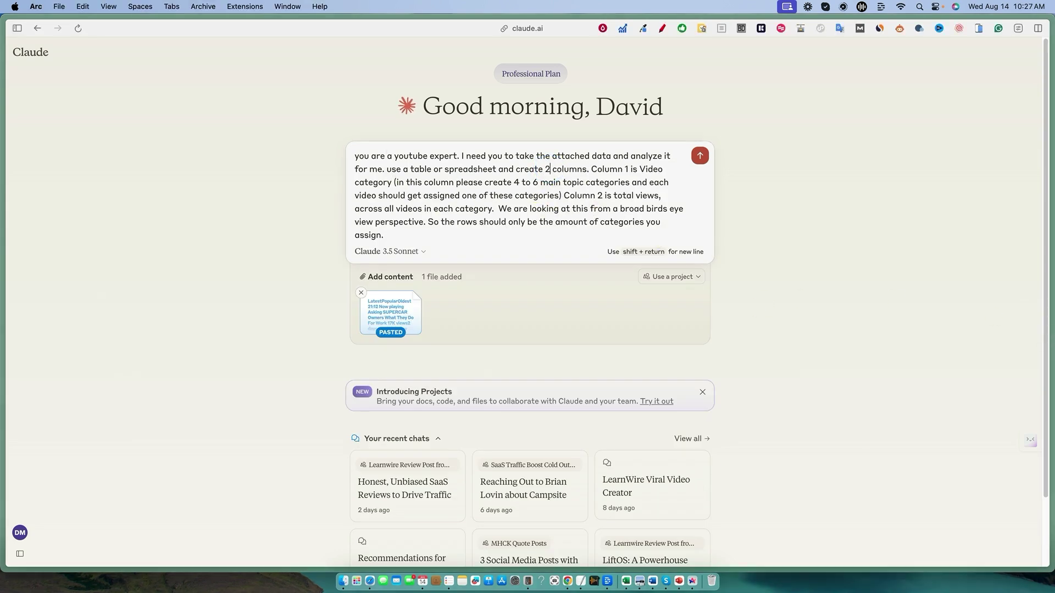
left_click(541, 183)
key("BackSpace")
type("6")
key("BackSpace")
type("4")
left_click(540, 183)
key("BackSpace")
key("BackSpace")
type("10")
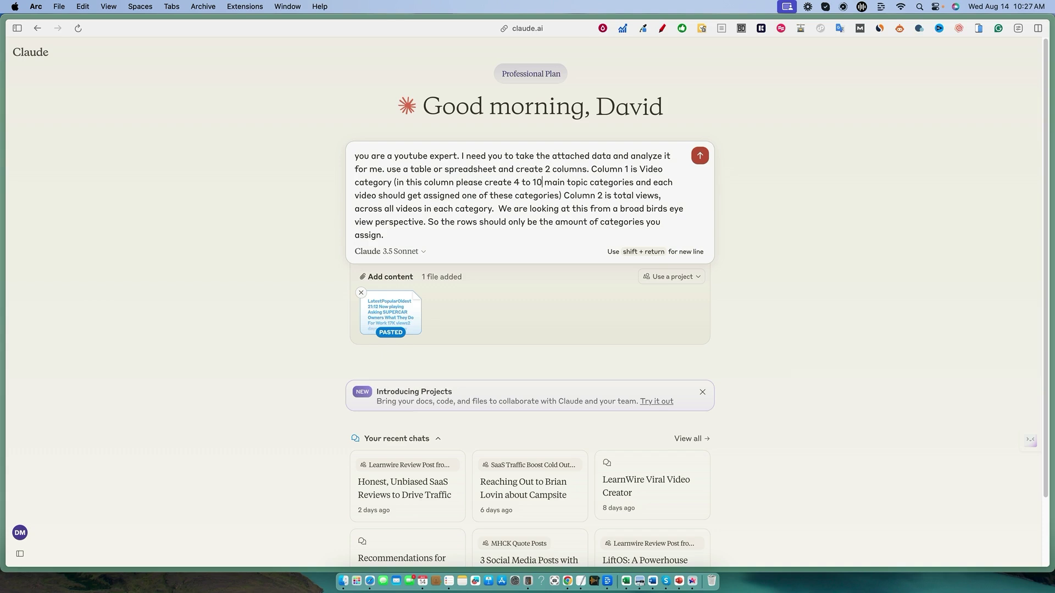
left_click(558, 211)
left_click(432, 235)
key("Return")
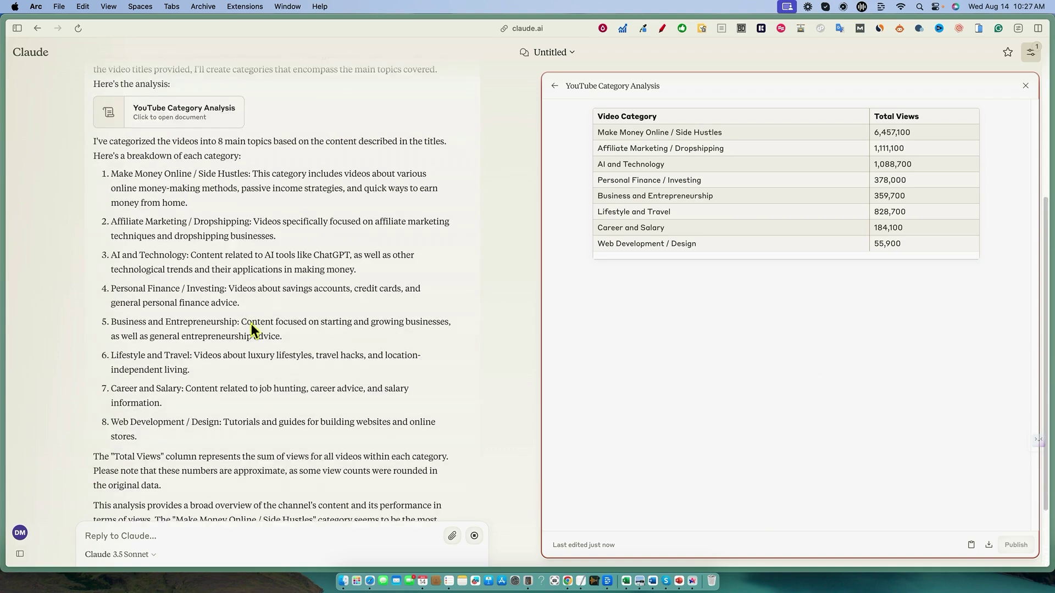
Review the category breakdown and ask Claude to rank the table from highest views to lowest.
scroll(251, 323, "up", 3)
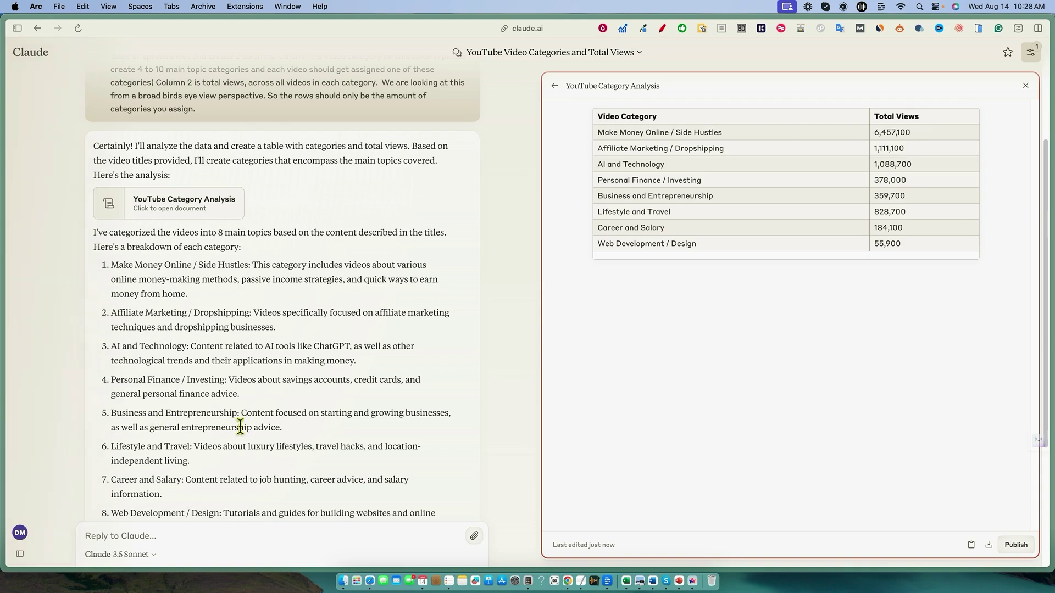
scroll(154, 457, "down", 2)
scroll(148, 463, "down", 3)
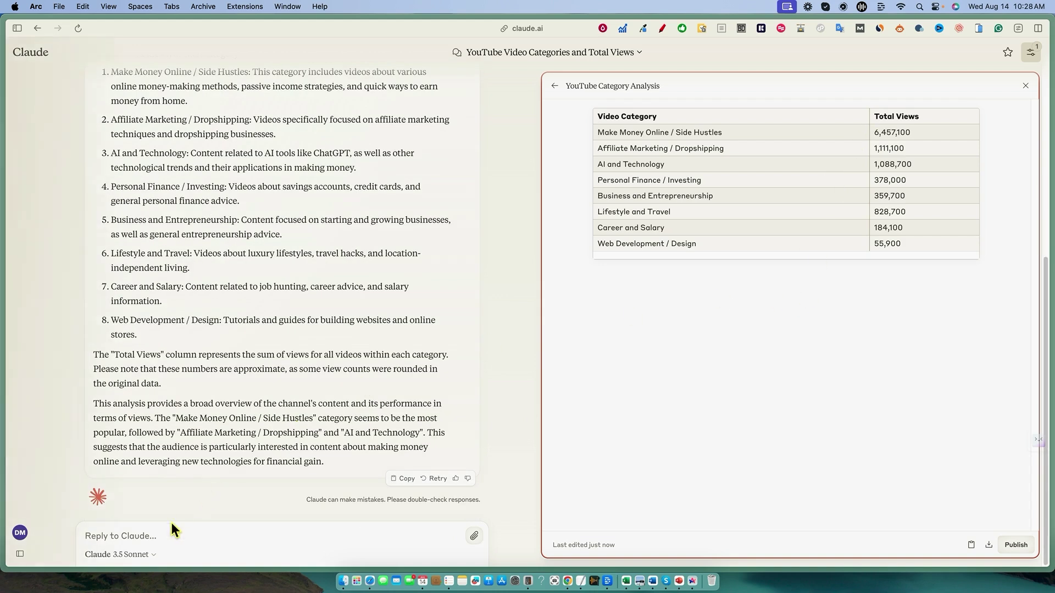
type("great, ")
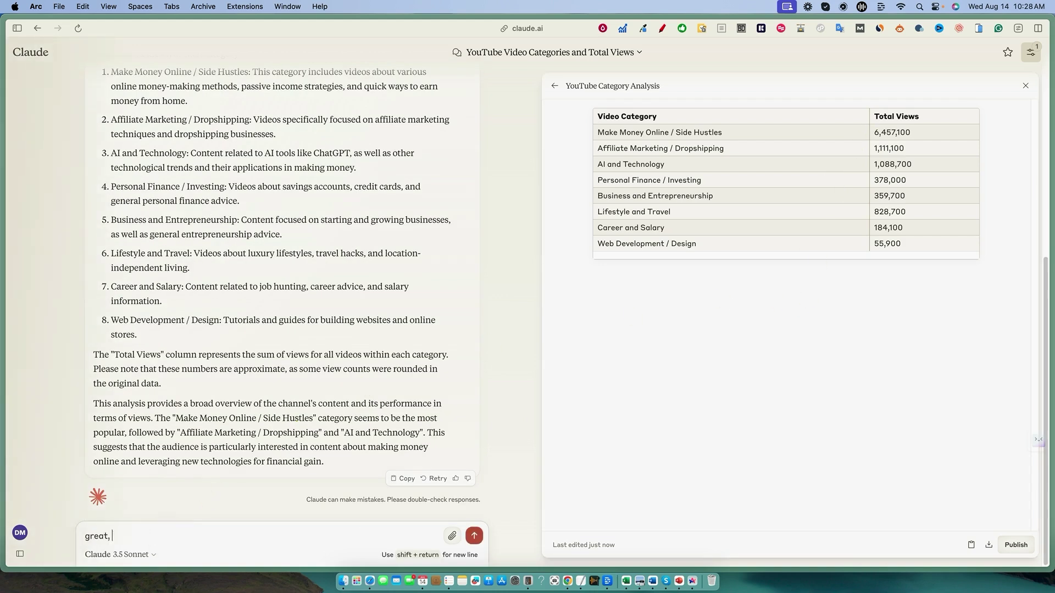
type("rank from highest views to lowest")
key("Return")
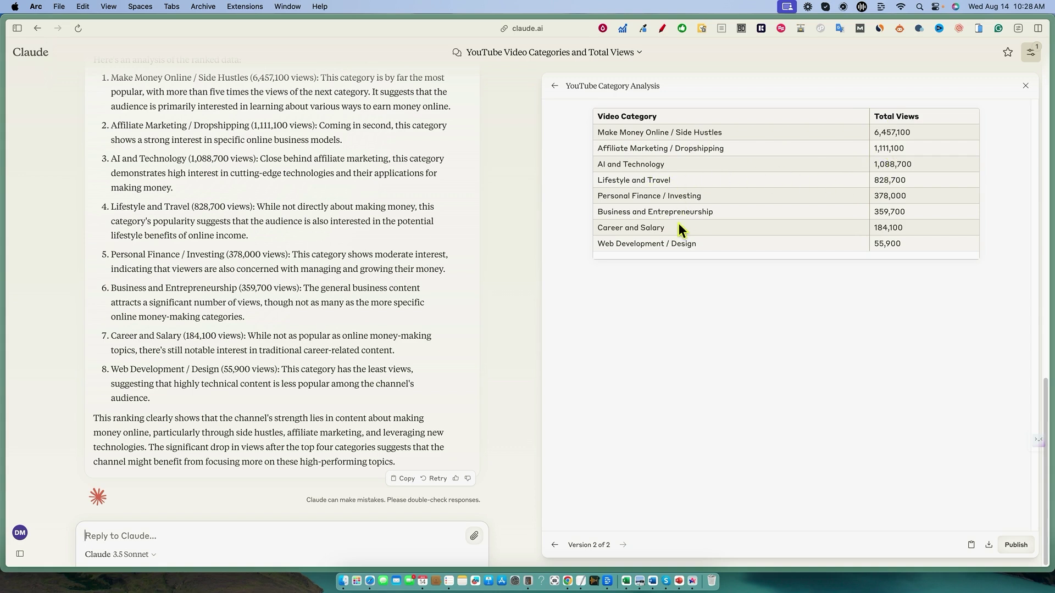
Examine the ranked table, comparing the total views of the top three categories with those of the lower-ranked ones.
left_click_drag(877, 131, 928, 187)
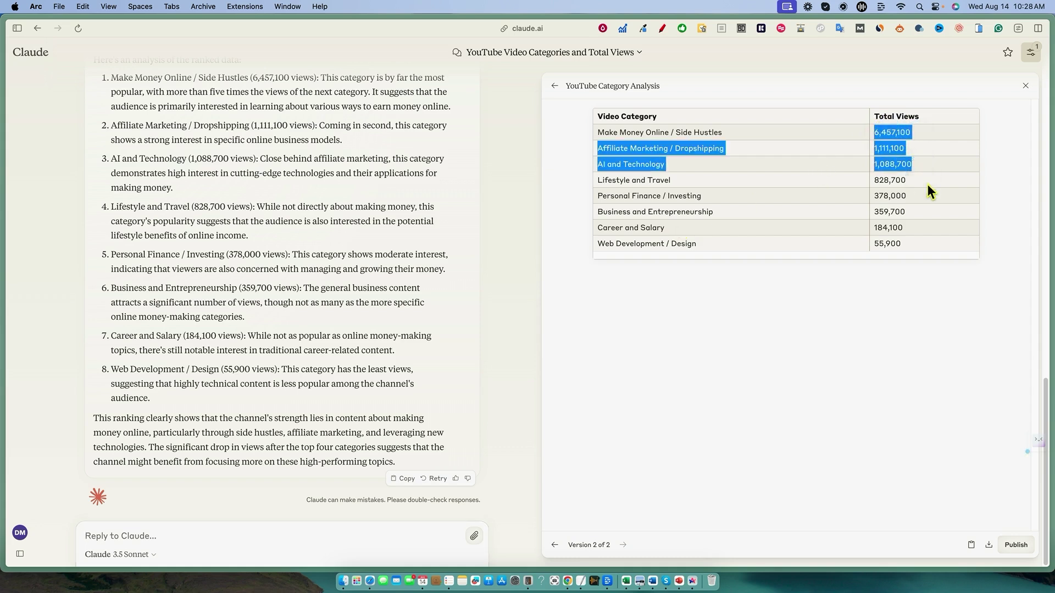
left_click(746, 282)
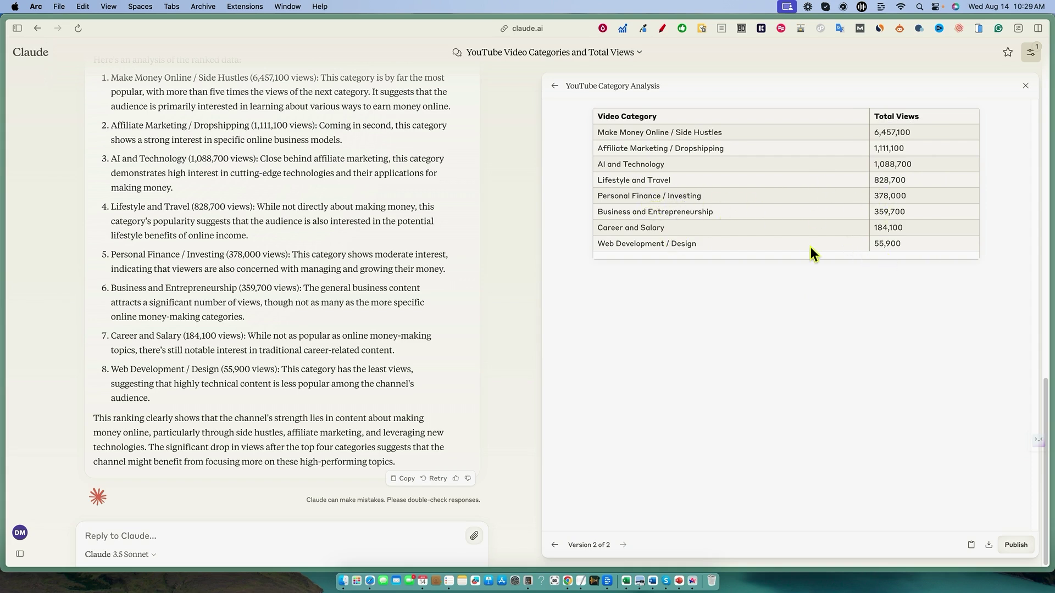
left_click_drag(903, 245, 612, 192)
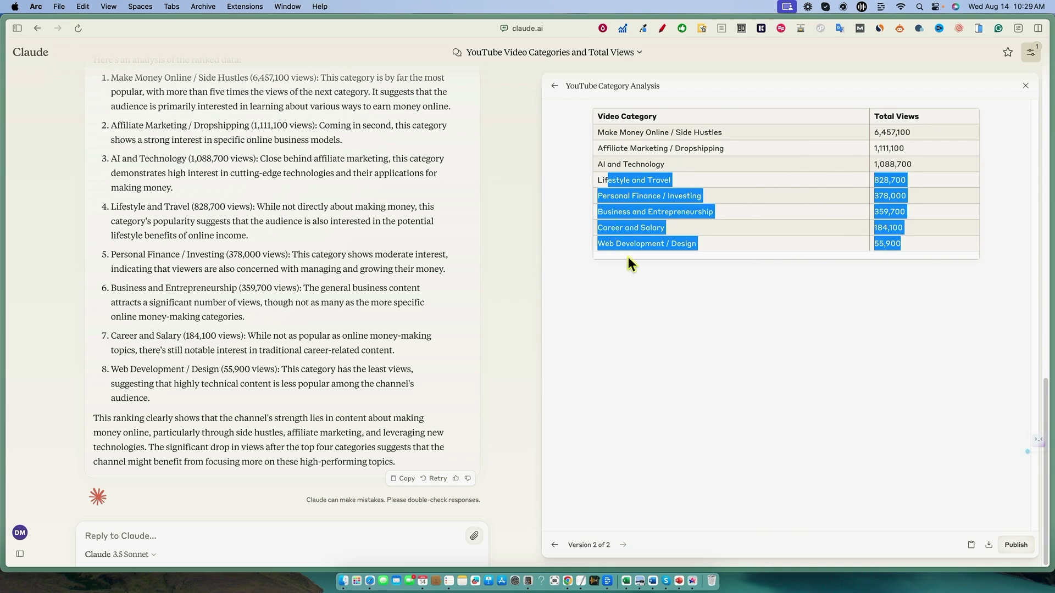
left_click(693, 261)
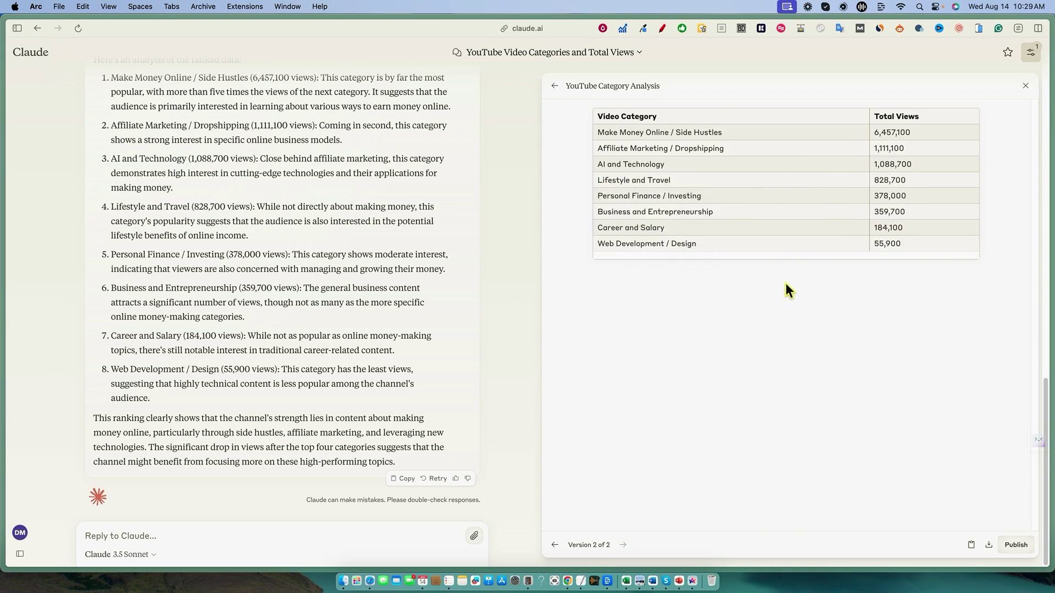
left_click_drag(917, 163, 854, 163)
left_click_drag(680, 163, 595, 132)
left_click(750, 99)
Ask Claude to break out make money online/ side hustles into 10 sub categories and follow the same process.
left_click(211, 536)
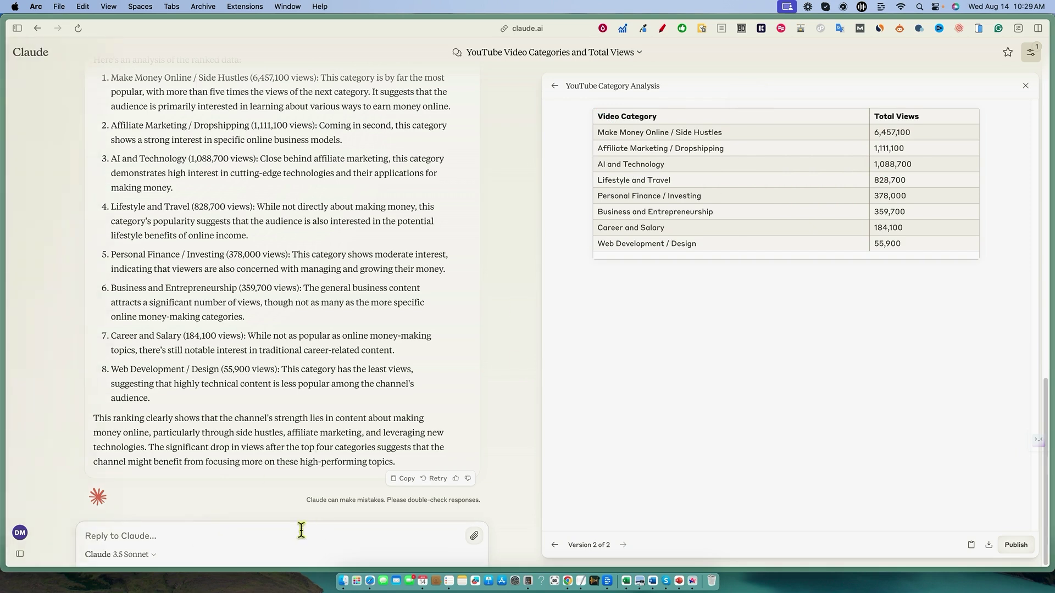
type("can y")
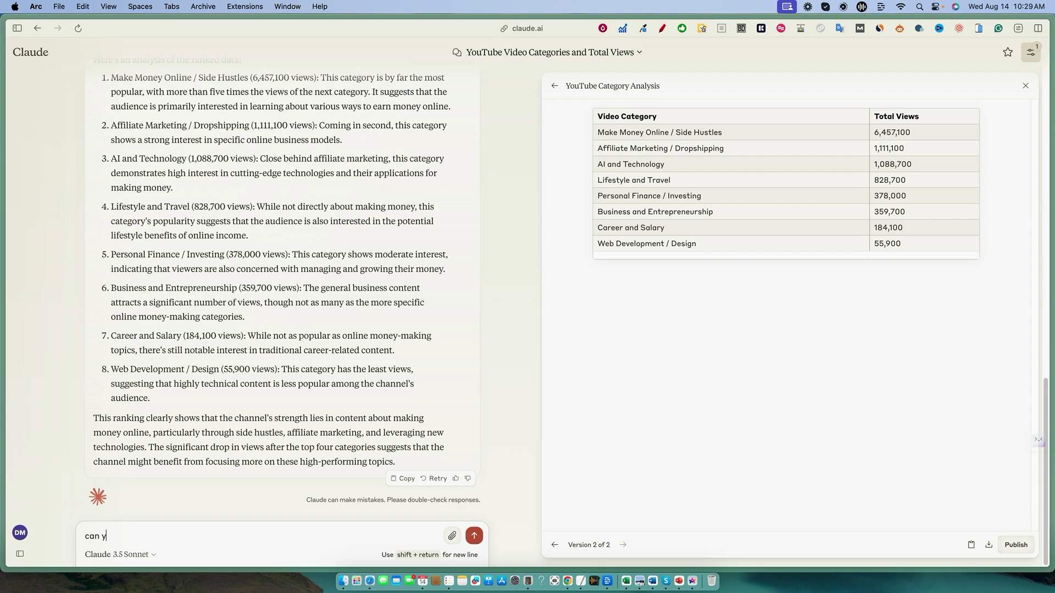
type("ou break out make money online/ side hustles")
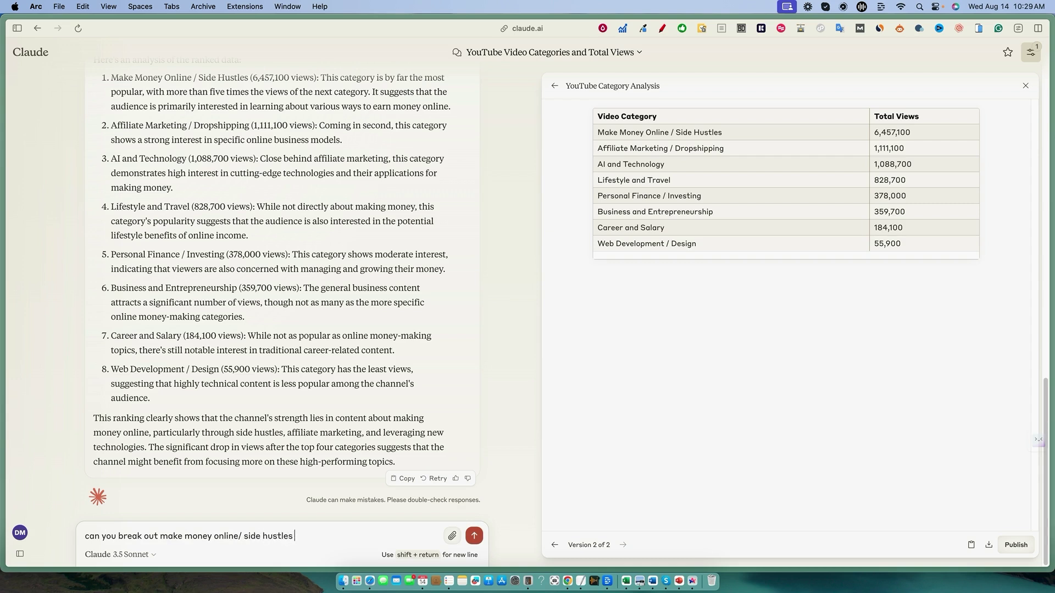
type("ub categories and follow the ")
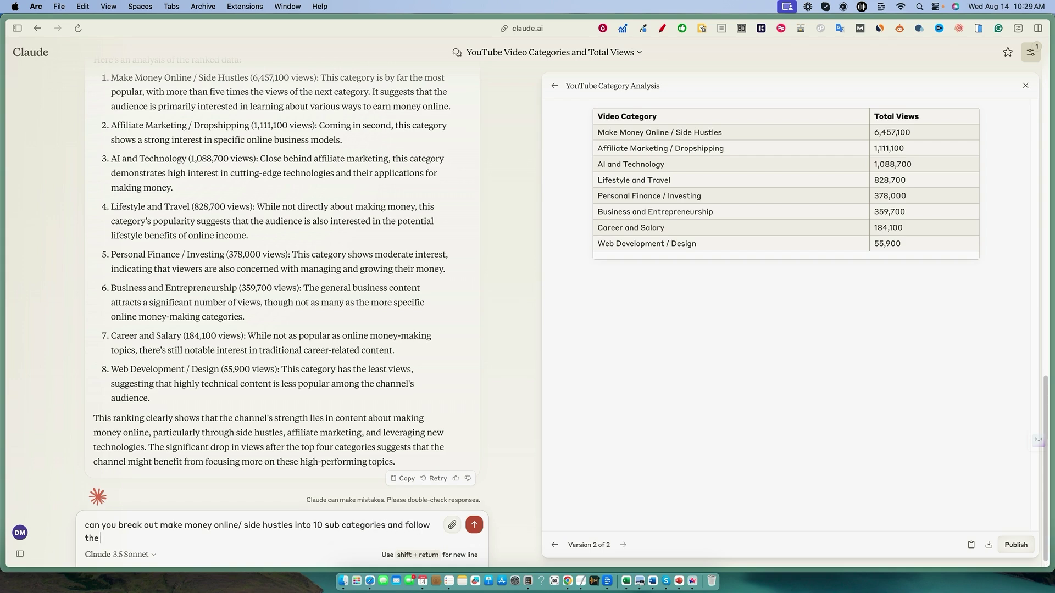
type("same process.")
key("Return")
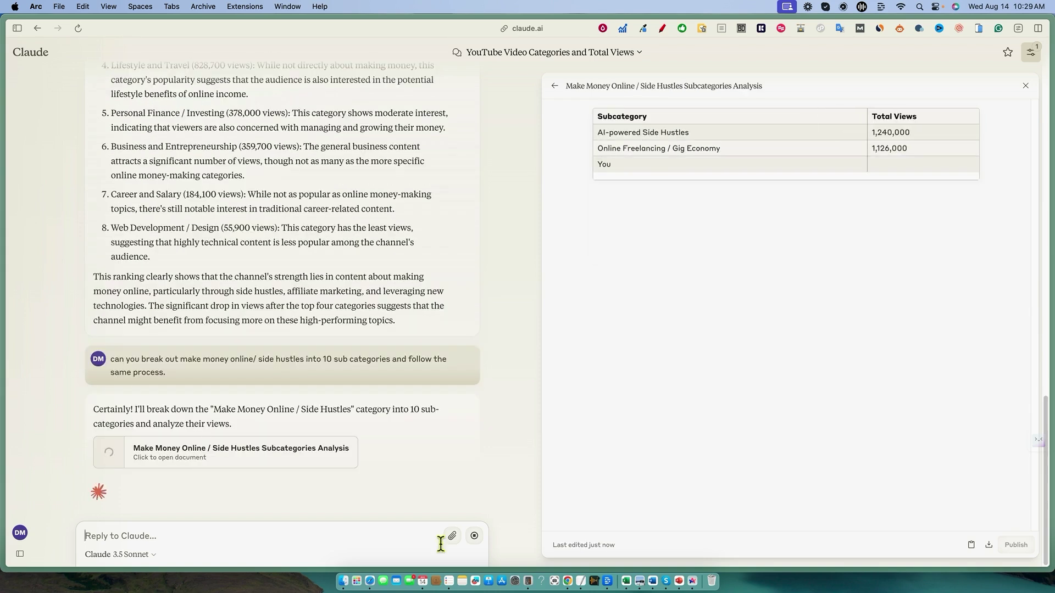
Examine the side hustle subcategory table, comparing the total views of the top three subcategories with the lower-ranked ones.
scroll(412, 342, "up", 15)
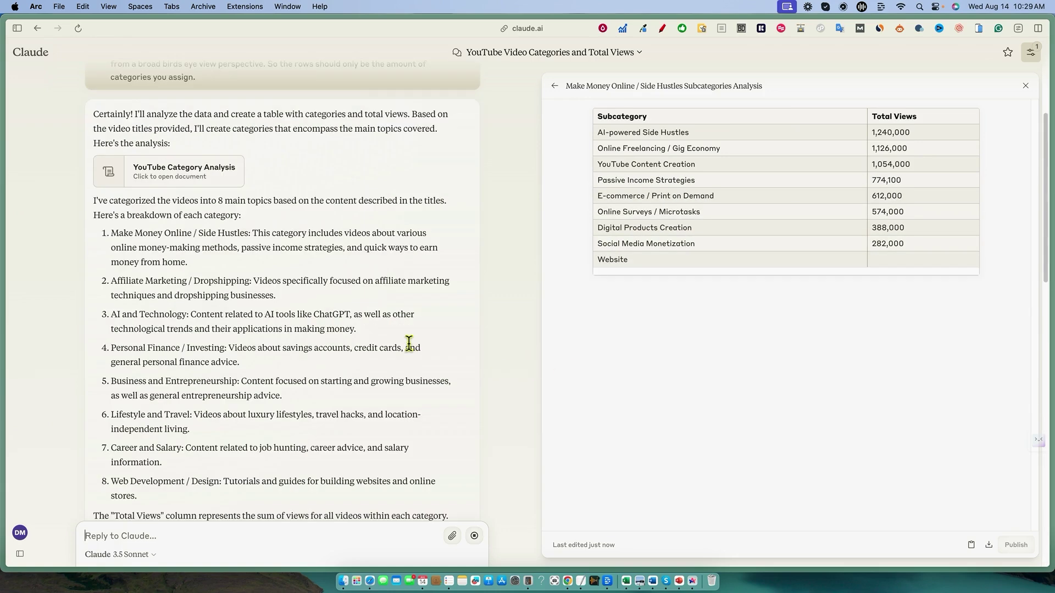
scroll(321, 450, "down", 20)
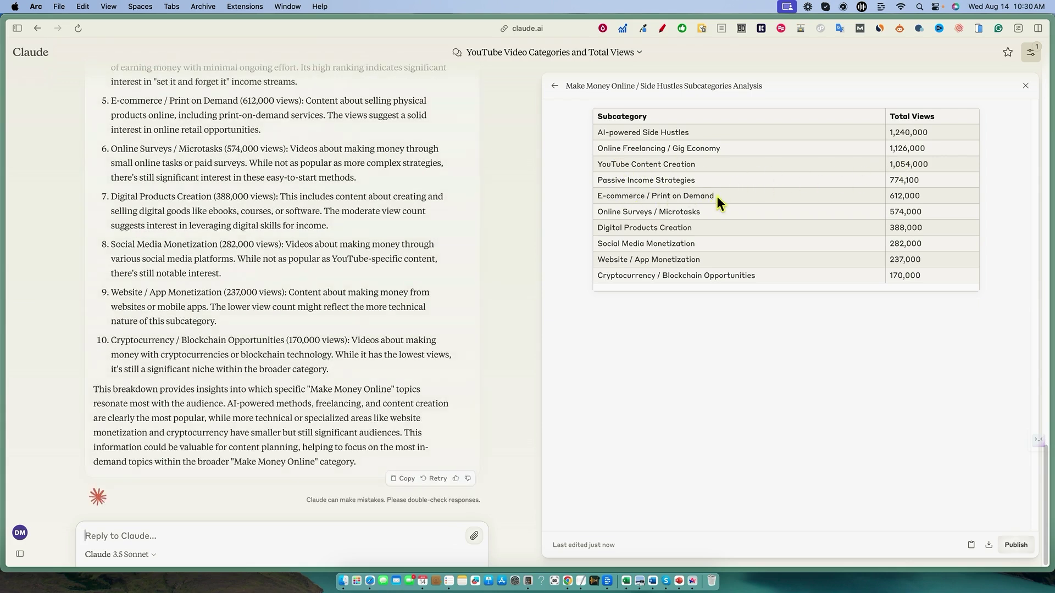
left_click_drag(889, 196, 935, 199)
left_click_drag(767, 204, 651, 197)
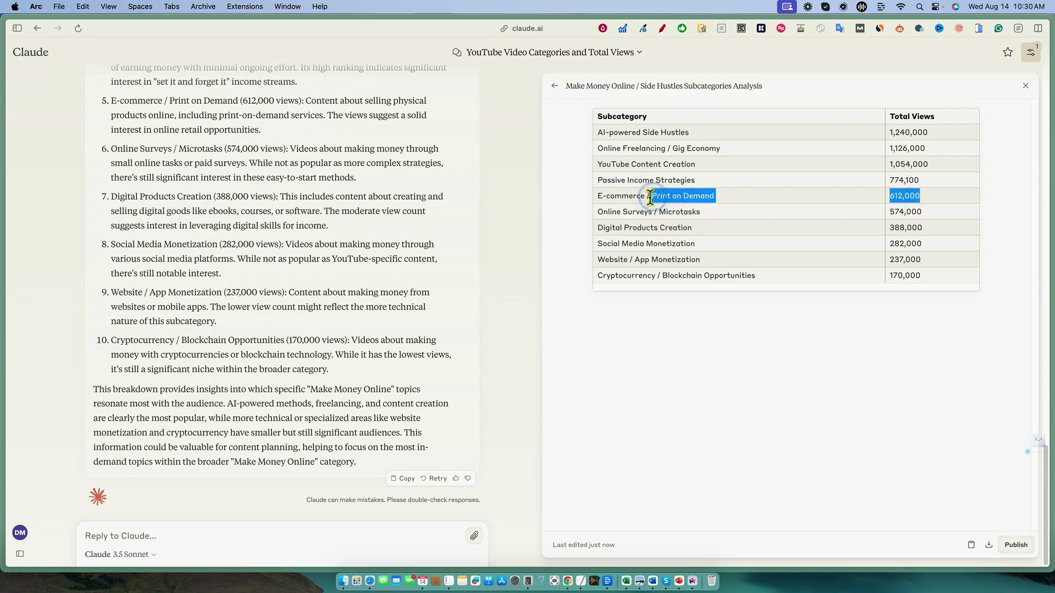
left_click(706, 338)
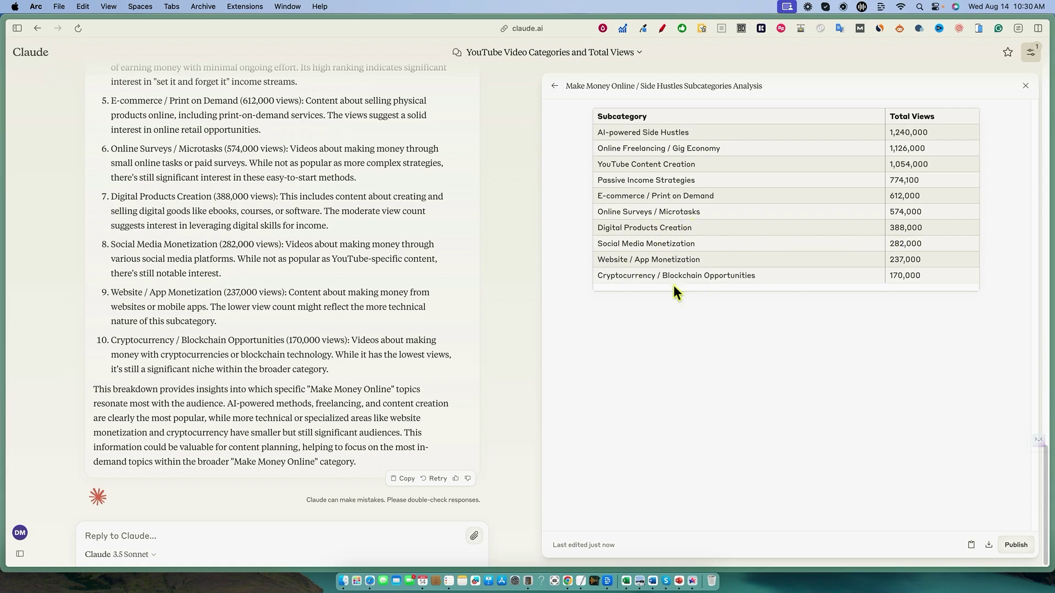
left_click_drag(835, 275, 575, 213)
left_click(773, 356)
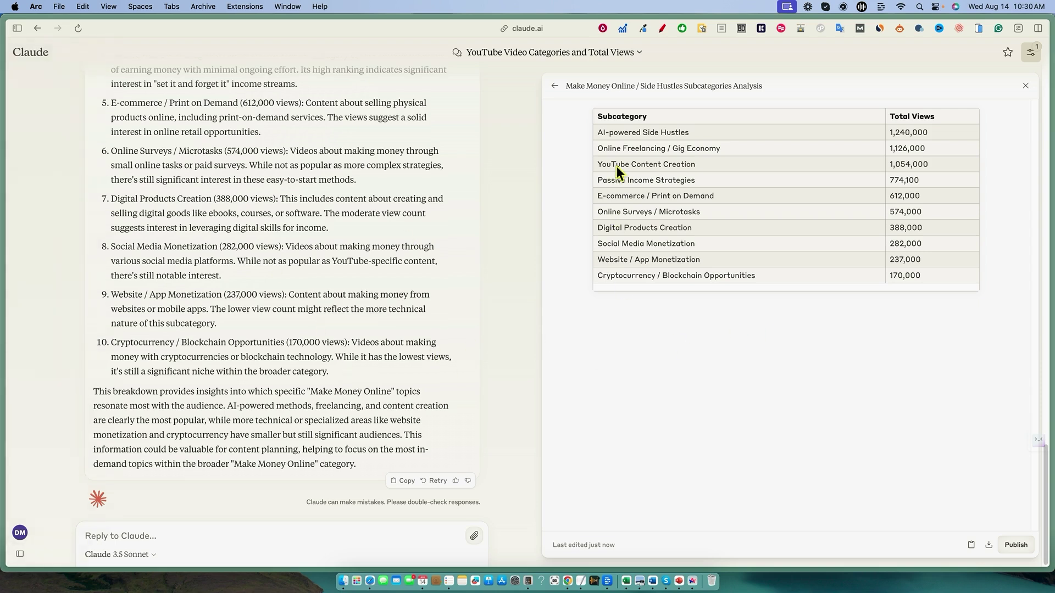
left_click_drag(597, 133, 933, 166)
left_click(738, 372)
Copy the top four subcategory rows from the table, from AI-powered Side Hustles through Passive Income Strategies.
left_click_drag(599, 133, 728, 183)
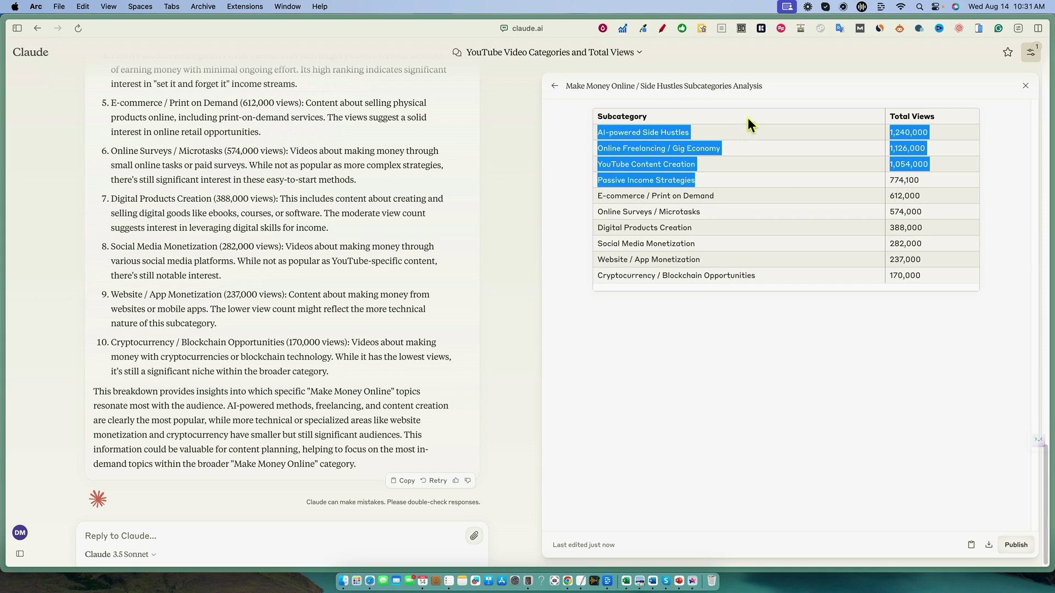
left_click(734, 172)
left_click_drag(597, 142, 706, 181)
left_click(745, 147)
left_click_drag(745, 147, 706, 181)
left_click(602, 132)
Start a prompt telling Claude to take all the videos and their titles from these sub categories, and paste in the copied rows.
left_click(163, 530)
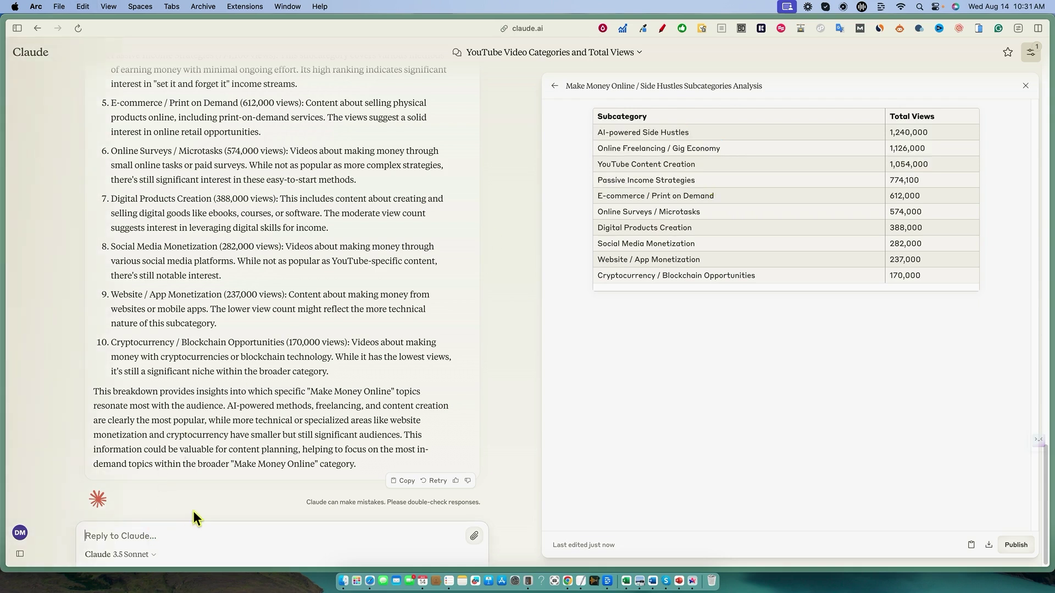
type("now")
type(" taek")
type(" all the vi")
type("ideos and their tit")
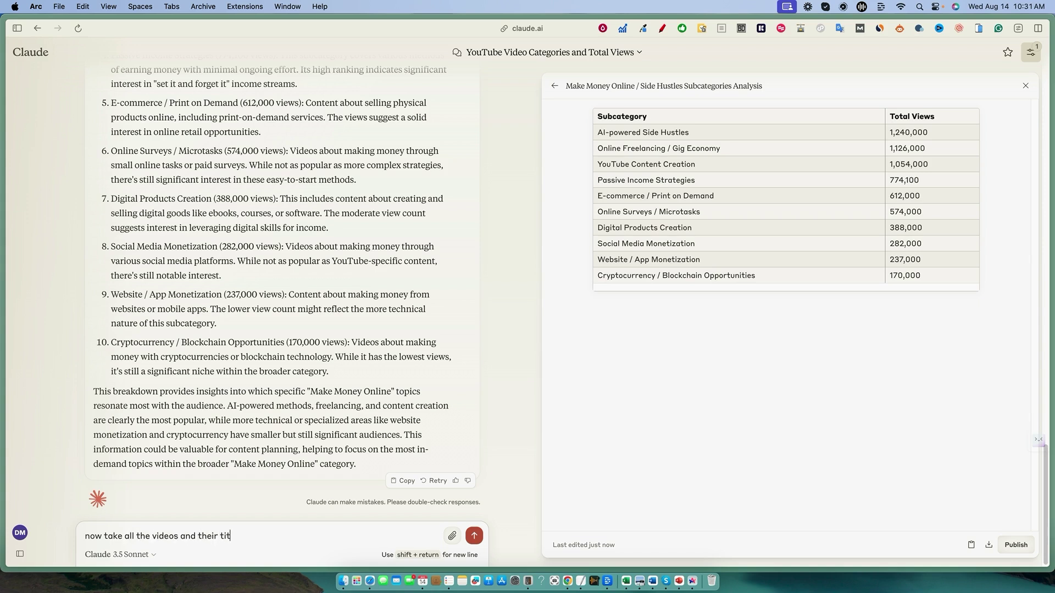
type("les from these sub categories:")
type("AI-powered Side Hustles1,240,000Online Freelancing / Gig Economy1,126,000YouTube Content Creation1,054,000Passive Income Strategies")
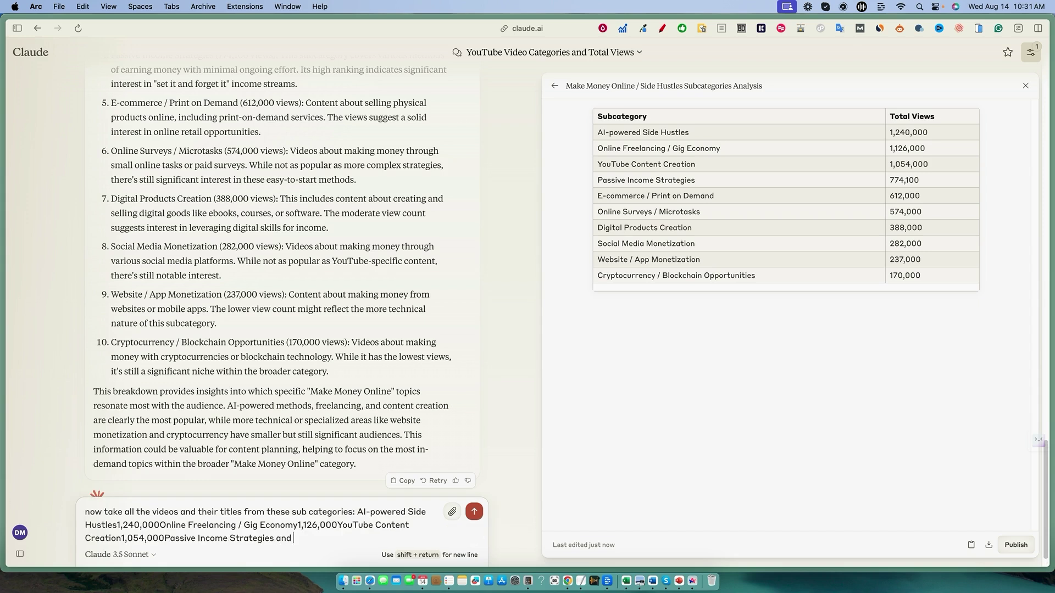
Extend the prompt to consider the highest viewed topics and videos and create the next 10 youtube titles for this specific sub niche category.
type("and take into consideration the")
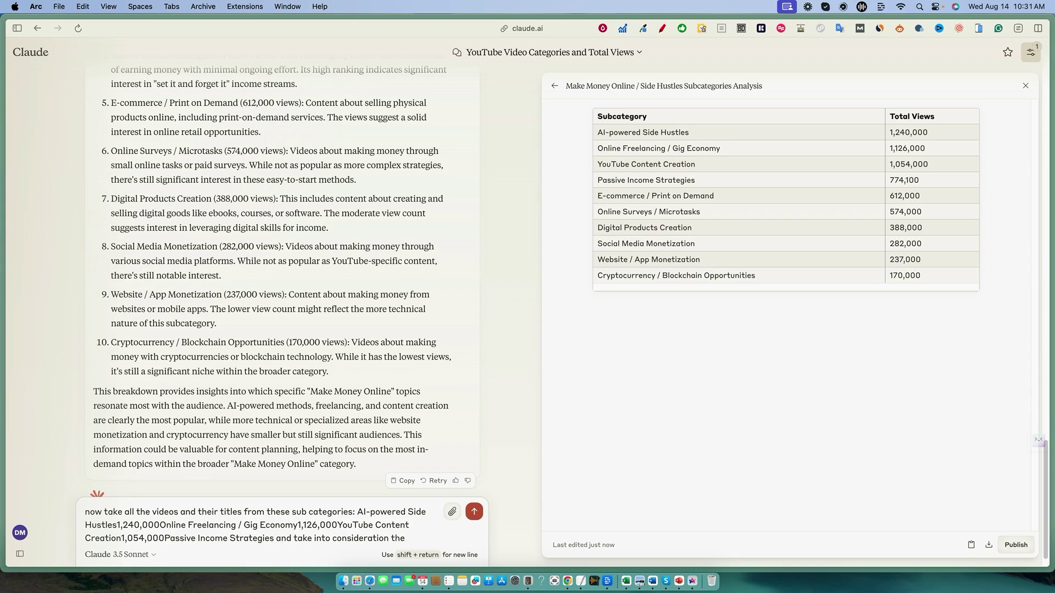
type(" highest ")
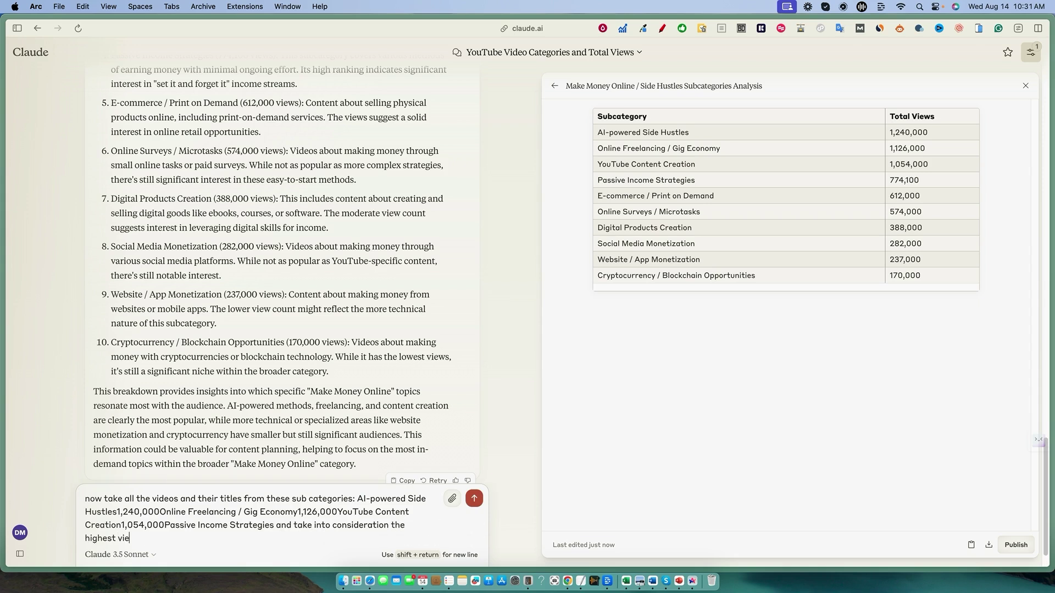
type("viewed topics and videos, now create")
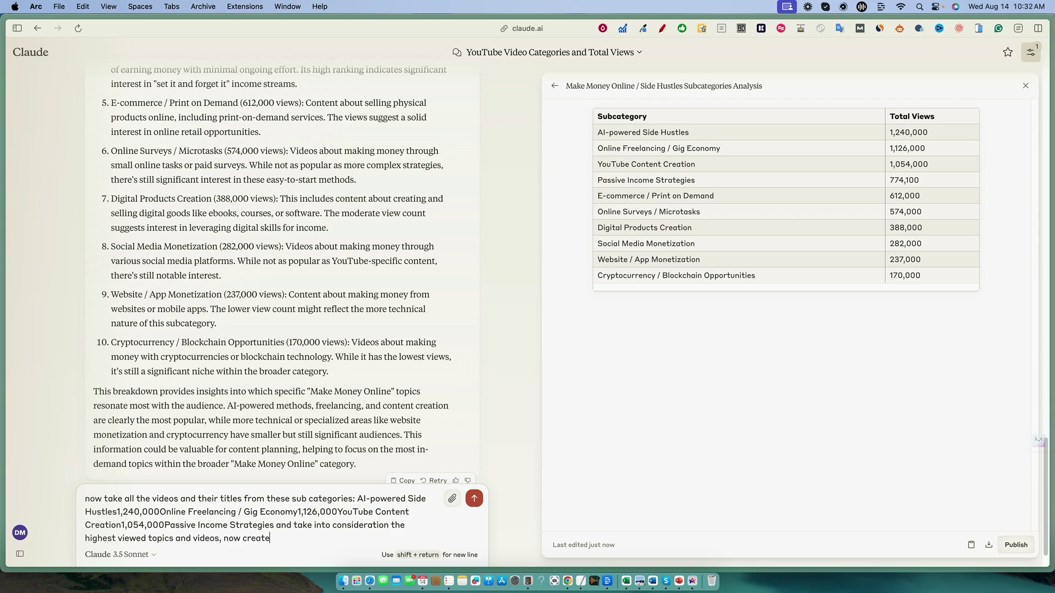
type(" for me my next 10 youtube titles based on")
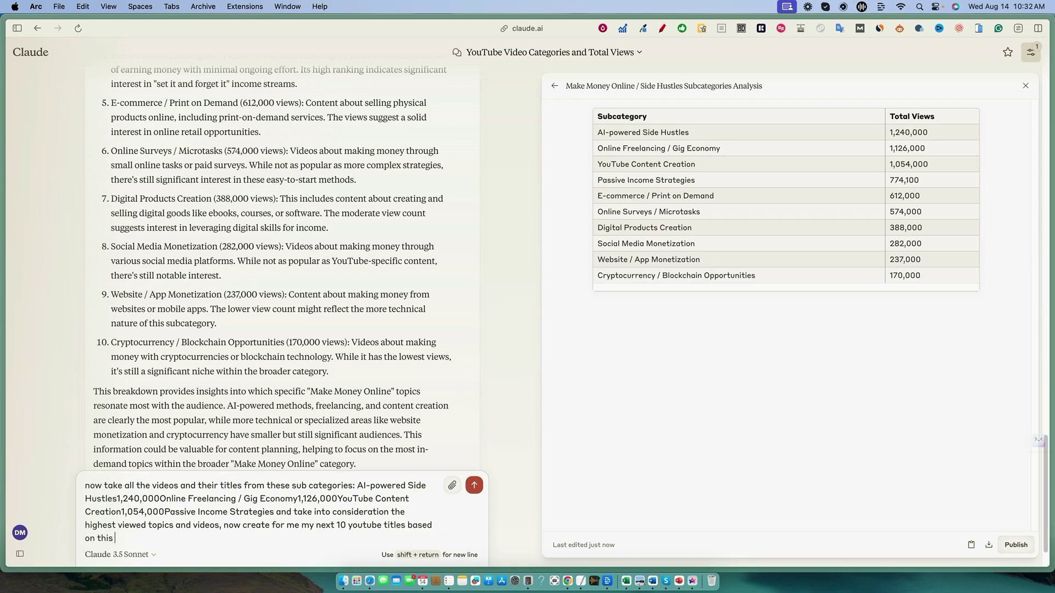
type(" this specific sub niche category. Make eadh")
Require data-driven titles of 70 characters or less using emotion, clickbait, scroll stopping, one word all caps and no emojis, and send the prompt.
key("BackSpace")
key("BackSpace")
key("BackSpace")
type("ch title")
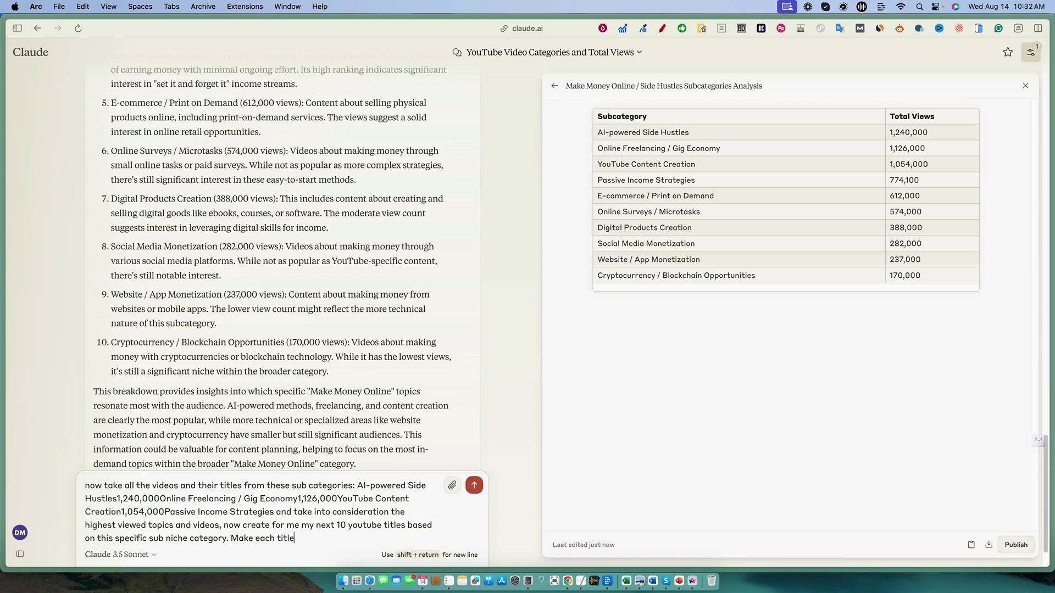
type(" 70 characters or less. Use emotion, clickbait, scroll stopping, one word all caps, no emoji")
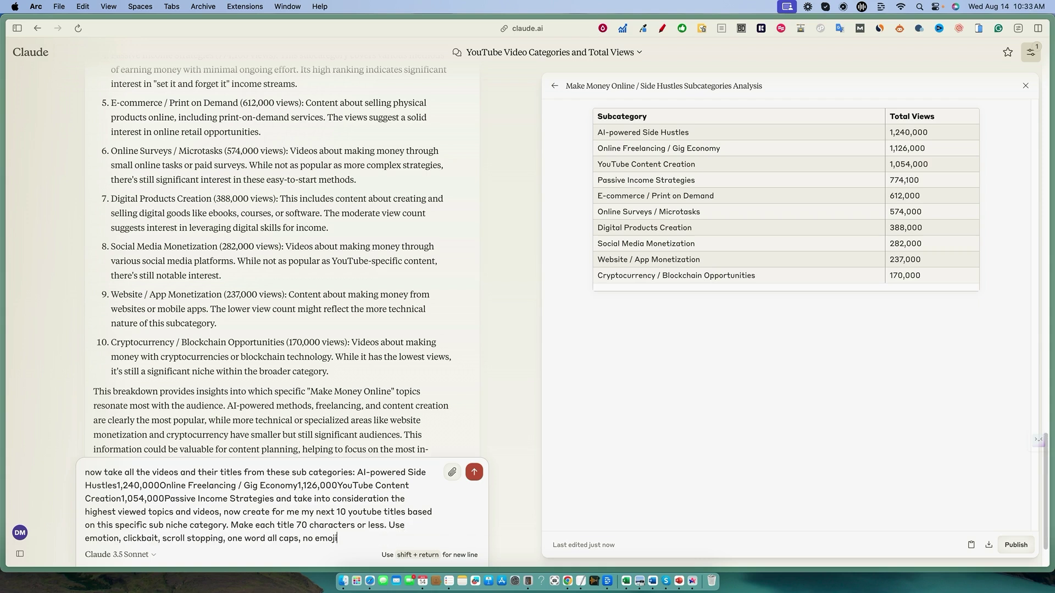
type("s. These titles should be data driven that they can get the most views based on the data given.")
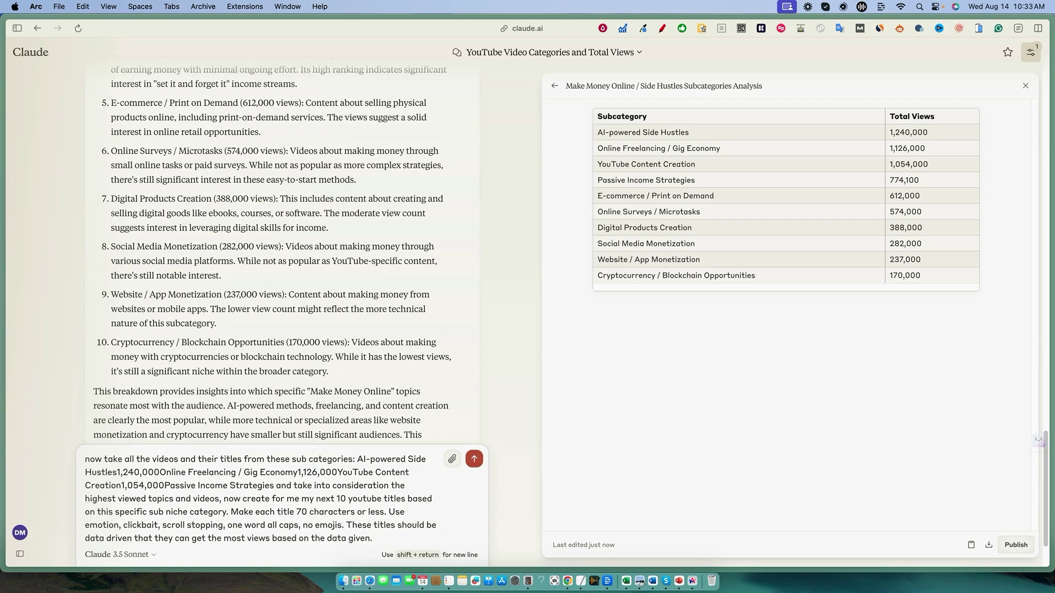
key("Return")
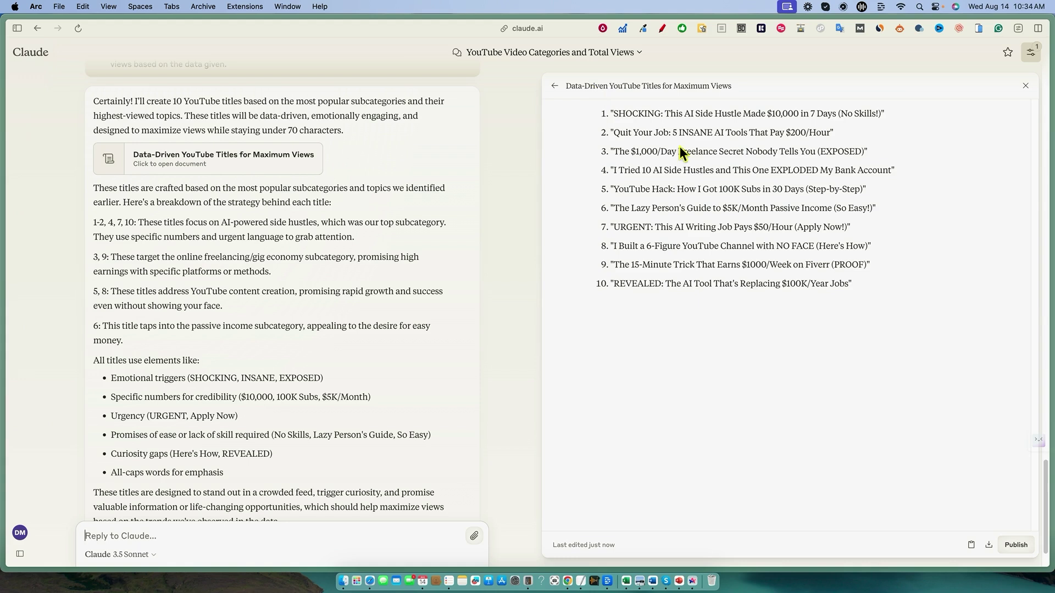
Review the strategy explanation for the ten generated titles and compare it with the earlier subcategory analysis.
scroll(200, 435, "down", 3)
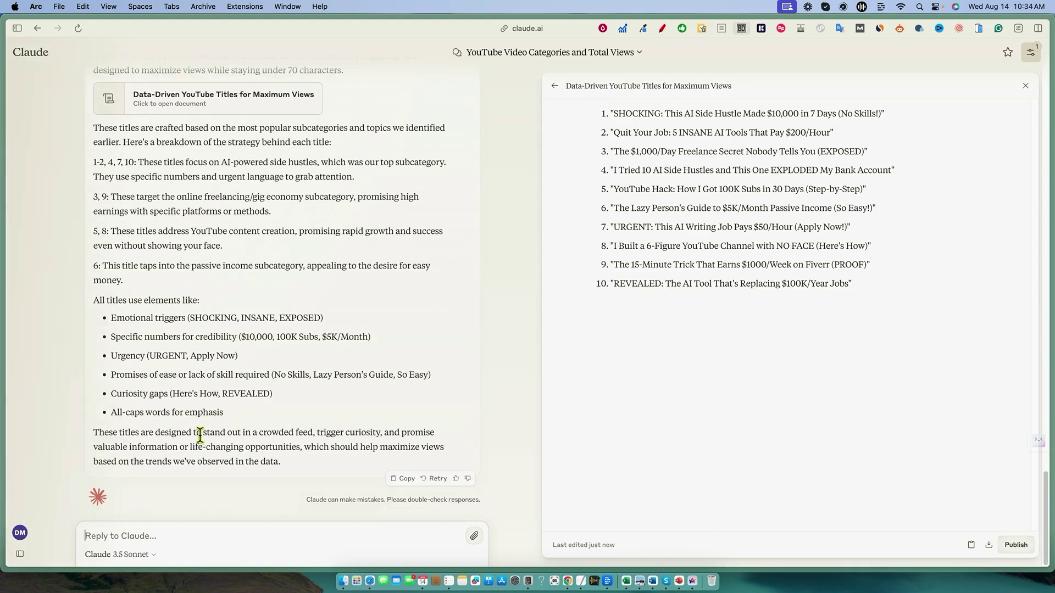
scroll(201, 436, "up", 6)
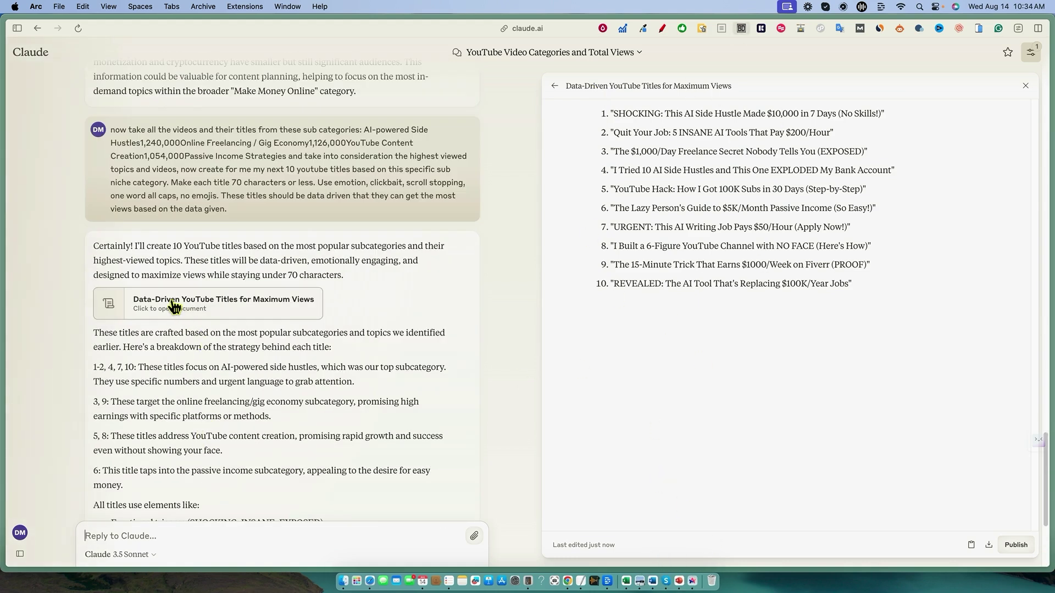
left_click(192, 304)
scroll(277, 319, "down", 5)
scroll(277, 319, "up", 10)
scroll(274, 316, "up", 10)
scroll(274, 316, "down", 15)
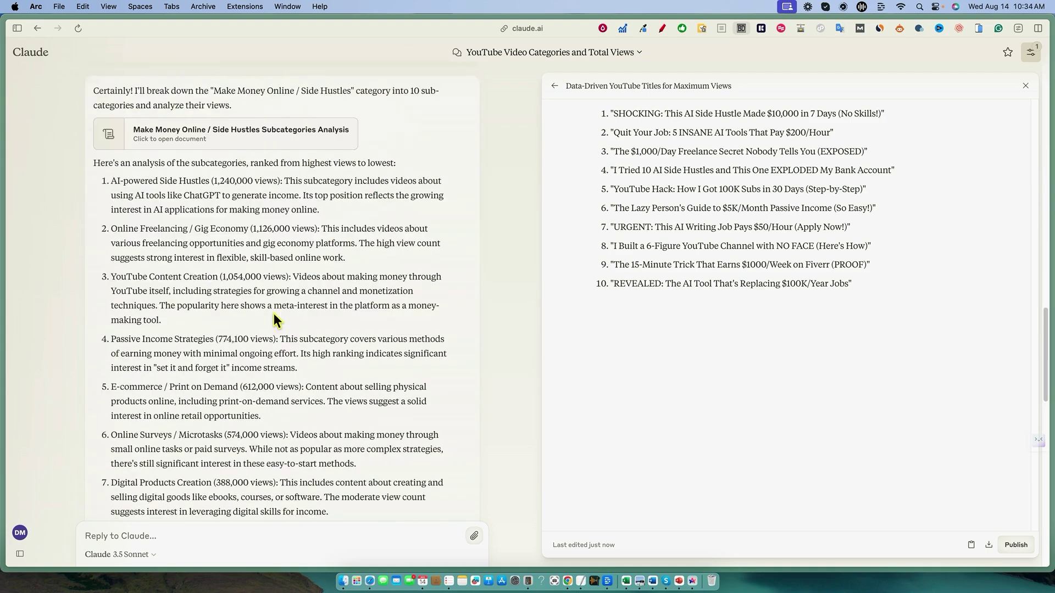
left_click_drag(167, 181, 321, 213)
scroll(187, 256, "down", 10)
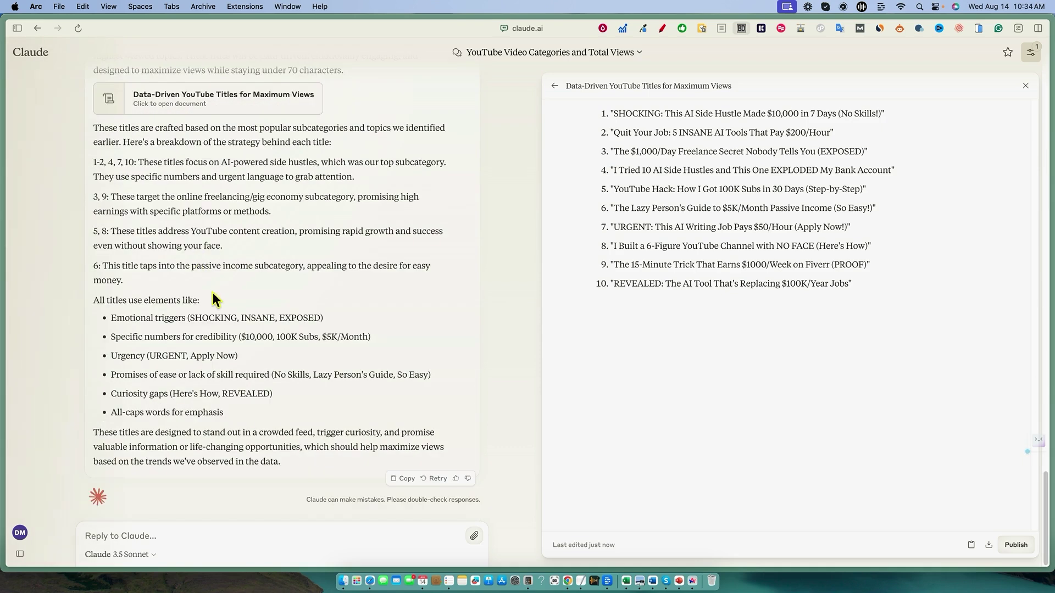
Examine the listed title elements, from emotional triggers to curiosity gaps, and how the ten generated titles apply them.
left_click_drag(151, 319, 325, 320)
left_click_drag(173, 337, 387, 341)
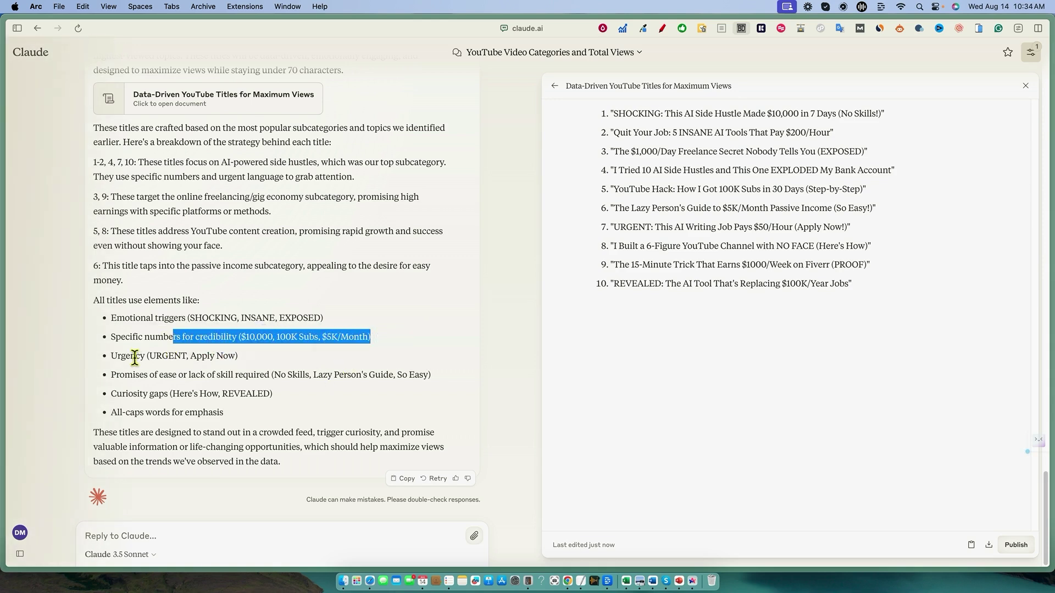
left_click_drag(135, 358, 239, 358)
left_click_drag(159, 375, 423, 376)
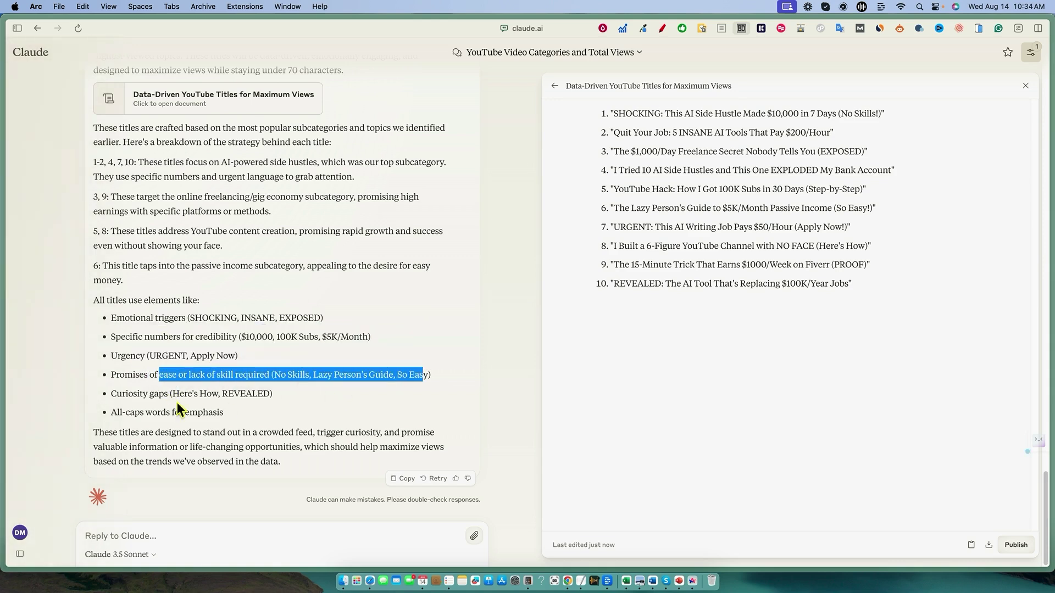
left_click(148, 400)
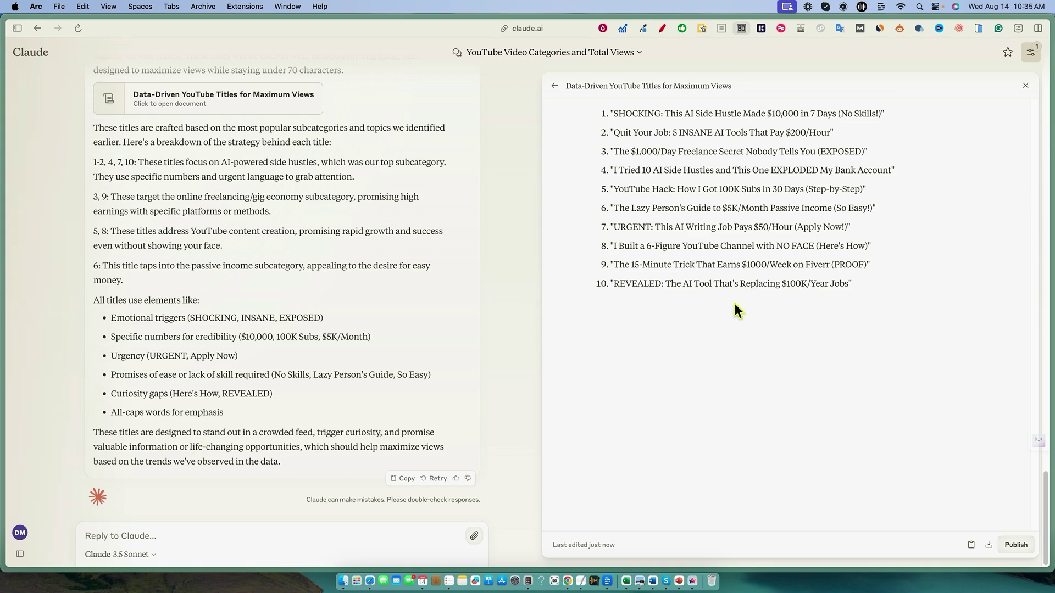
left_click_drag(812, 170, 776, 170)
scroll(261, 400, "up", 5)
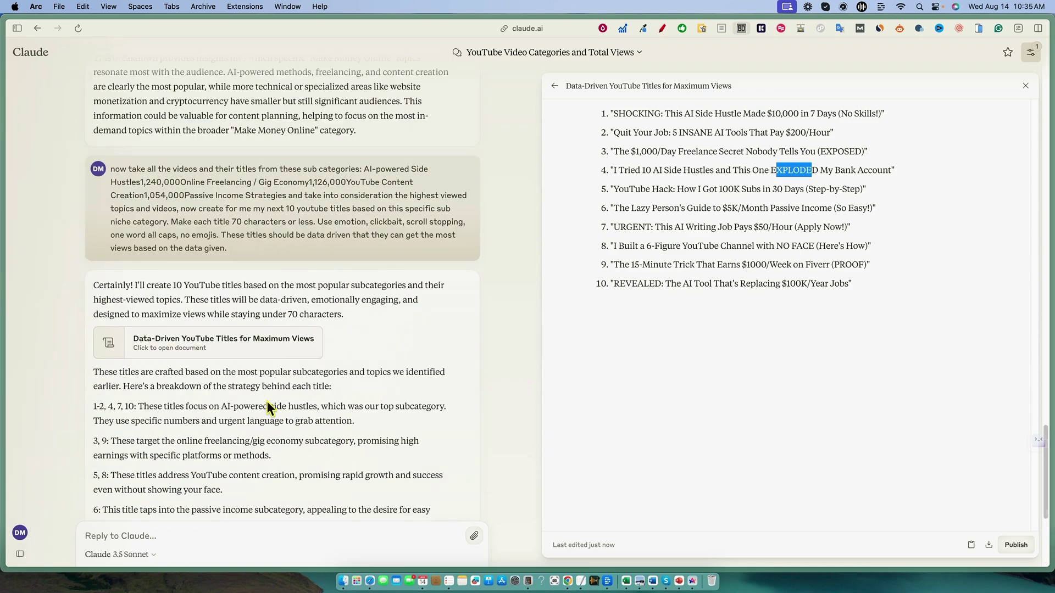
scroll(302, 405, "up", 1)
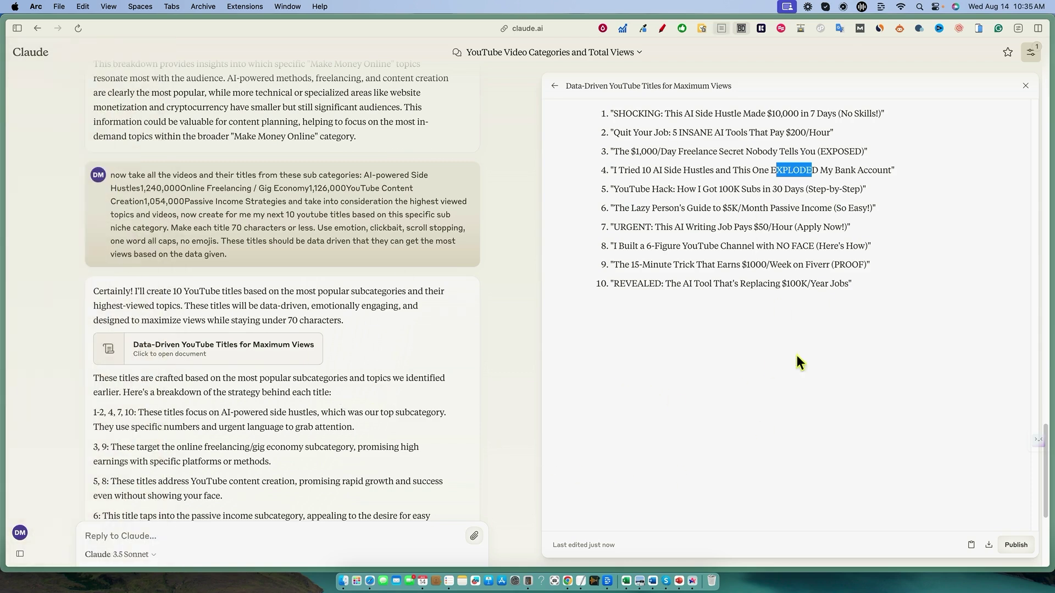
left_click_drag(612, 113, 893, 325)
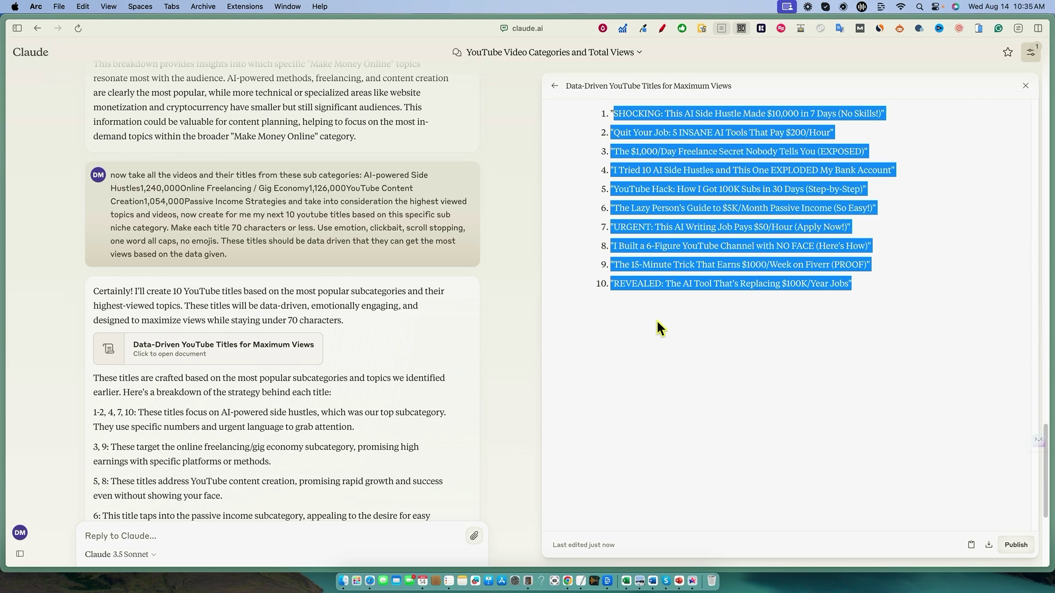
left_click(874, 239)
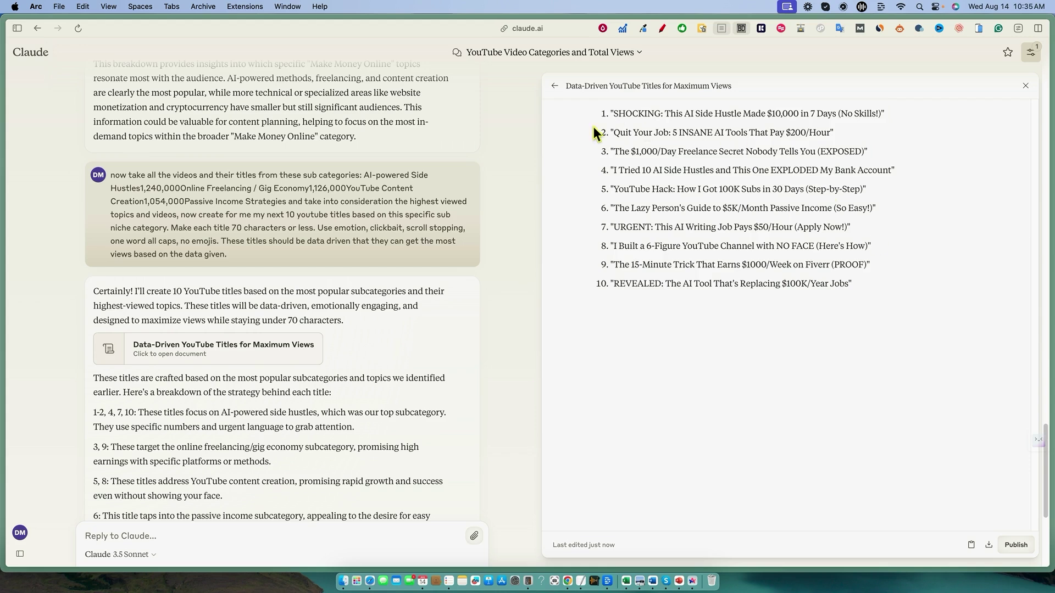
left_click_drag(614, 132, 845, 141)
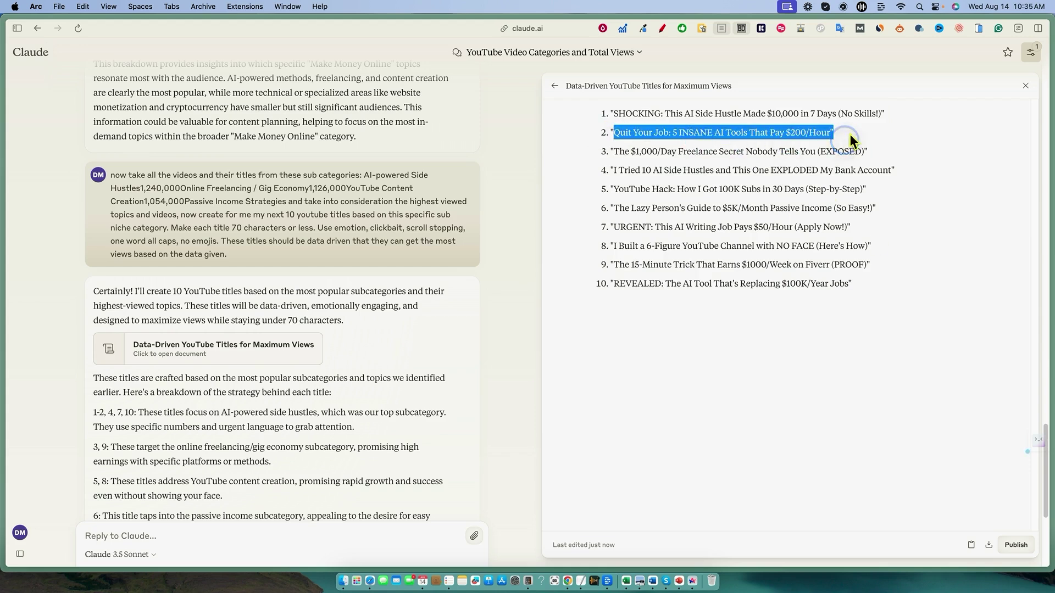
left_click(771, 194)
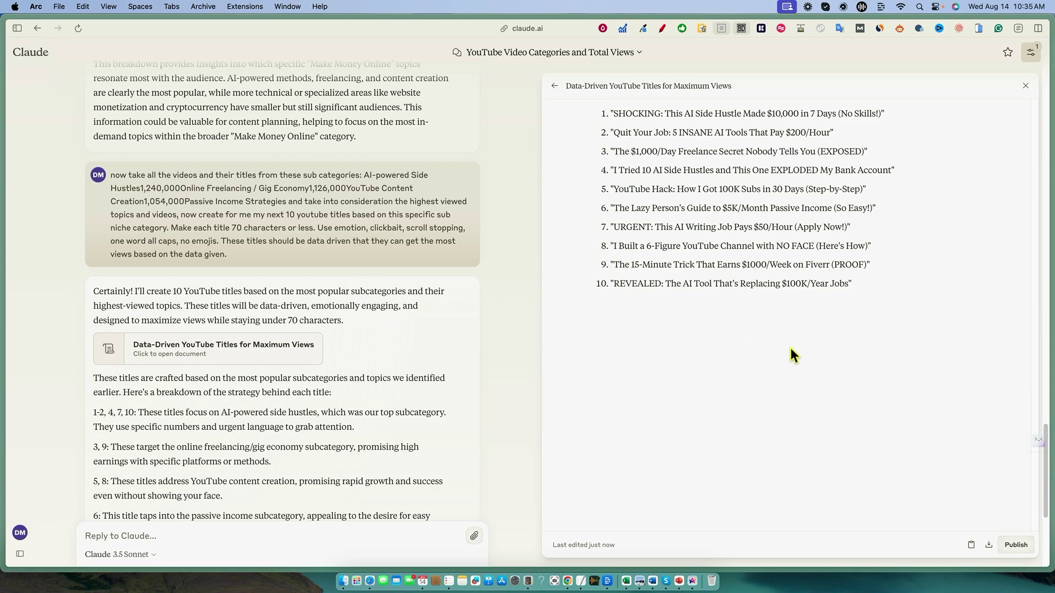
Review the wording of the second and fifth titles in the generated list of ten data-driven YouTube titles.
left_click_drag(828, 133, 768, 133)
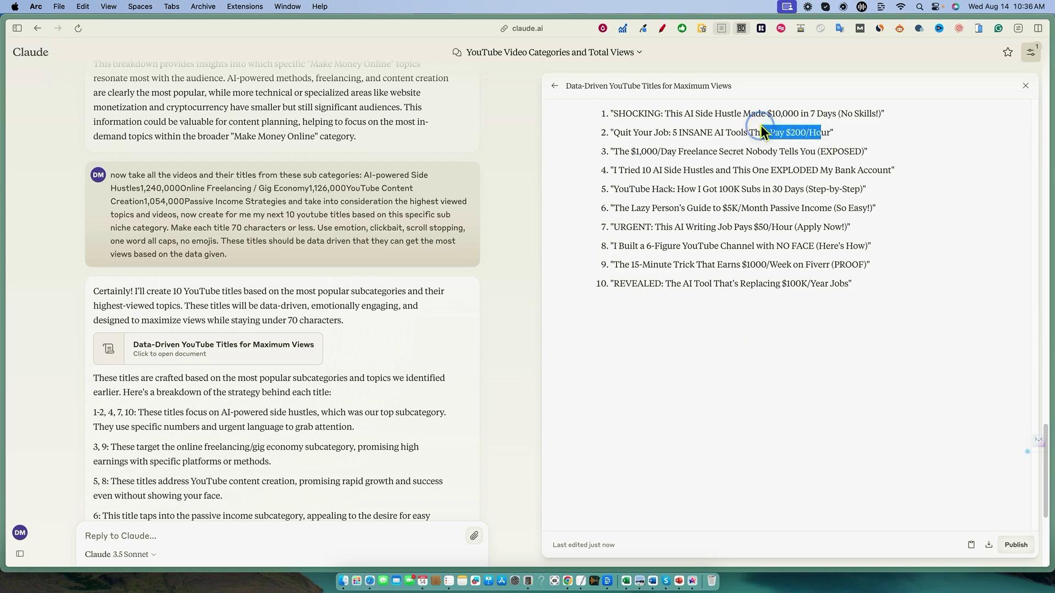
left_click(708, 338)
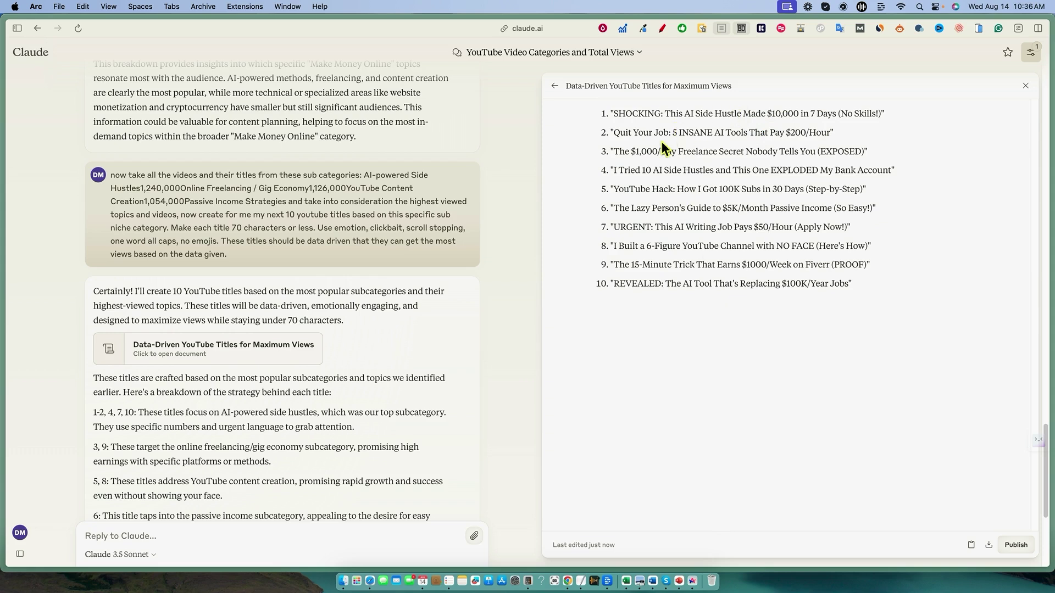
left_click_drag(625, 133, 832, 133)
left_click(682, 321)
mouse_move(868, 189)
left_mouse_down()
mouse_move(608, 190)
mouse_move(869, 194)
left_mouse_up()
left_click(709, 257)
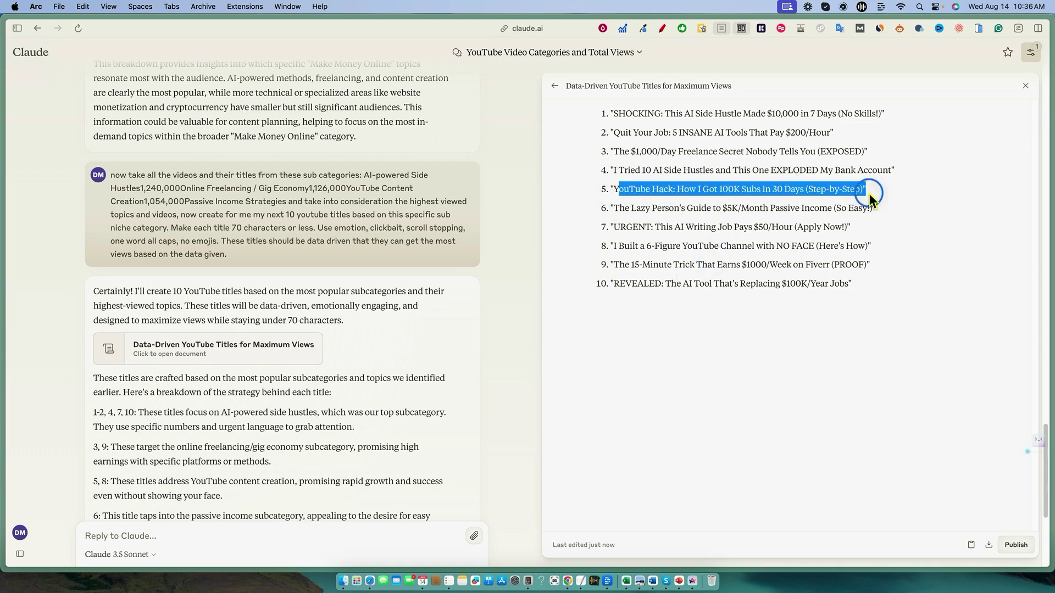
left_click(734, 193)
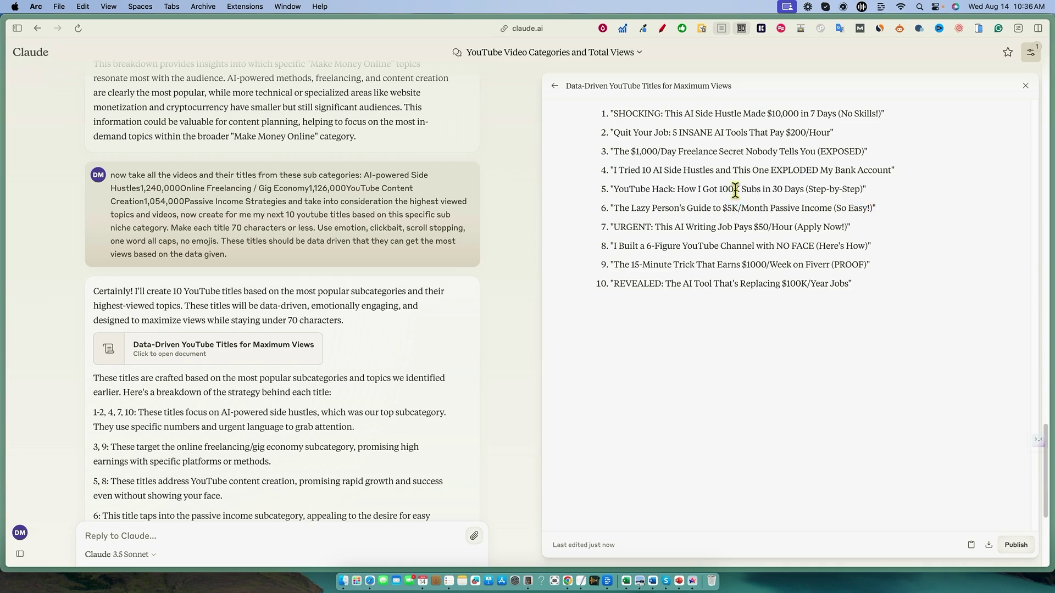
Read through the YouTube Hack, passive income, AI writing job and NO FACE channel titles in the generated list.
left_click_drag(629, 190, 868, 191)
left_click(704, 191)
left_click_drag(795, 191, 623, 190)
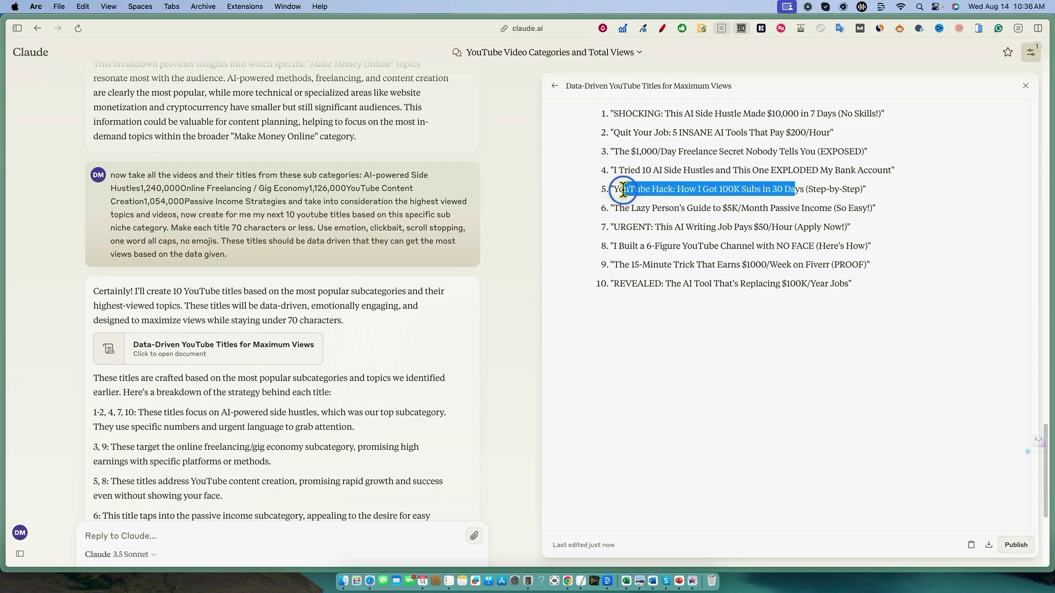
left_click(736, 207)
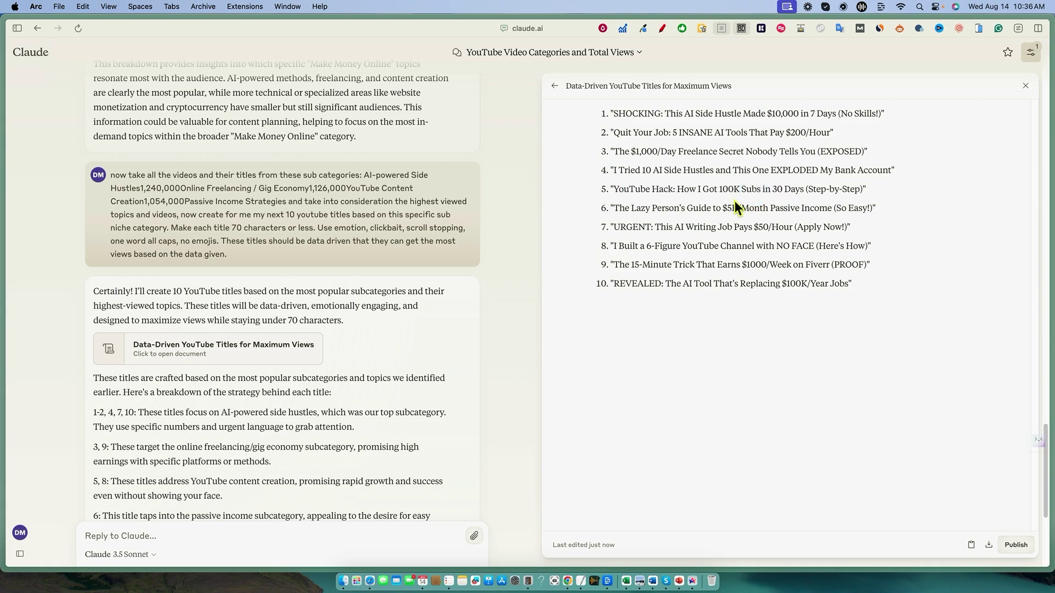
left_click_drag(855, 189, 604, 191)
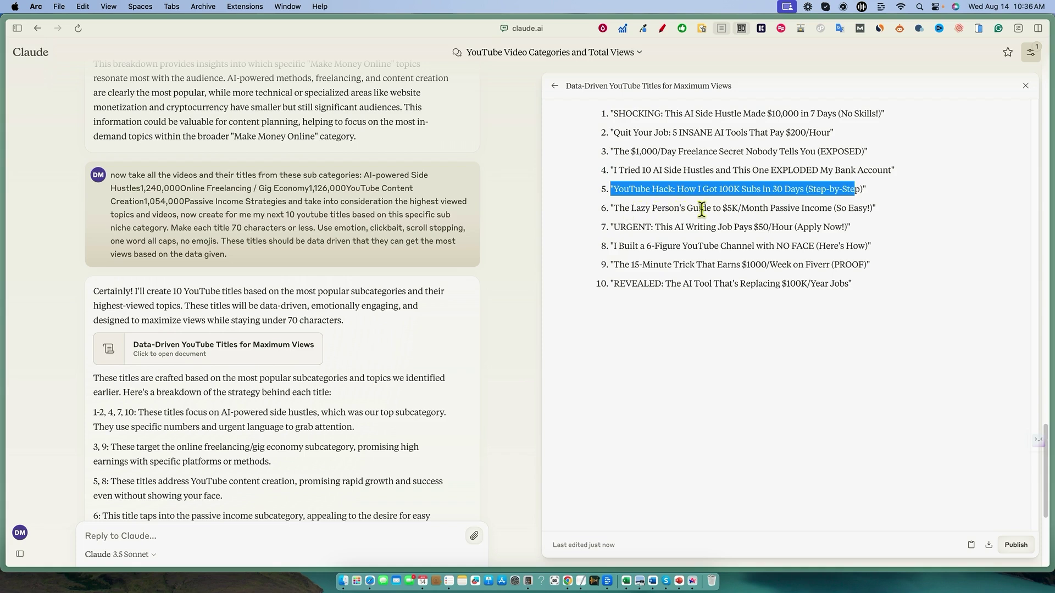
left_click_drag(822, 209, 716, 209)
left_click_drag(632, 228, 859, 229)
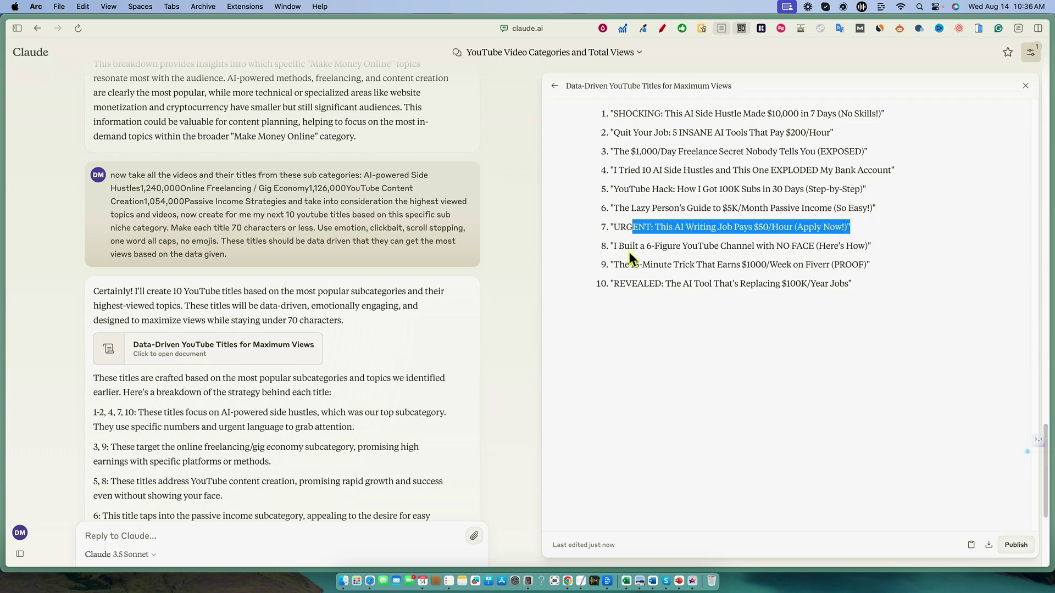
left_click_drag(617, 246, 872, 247)
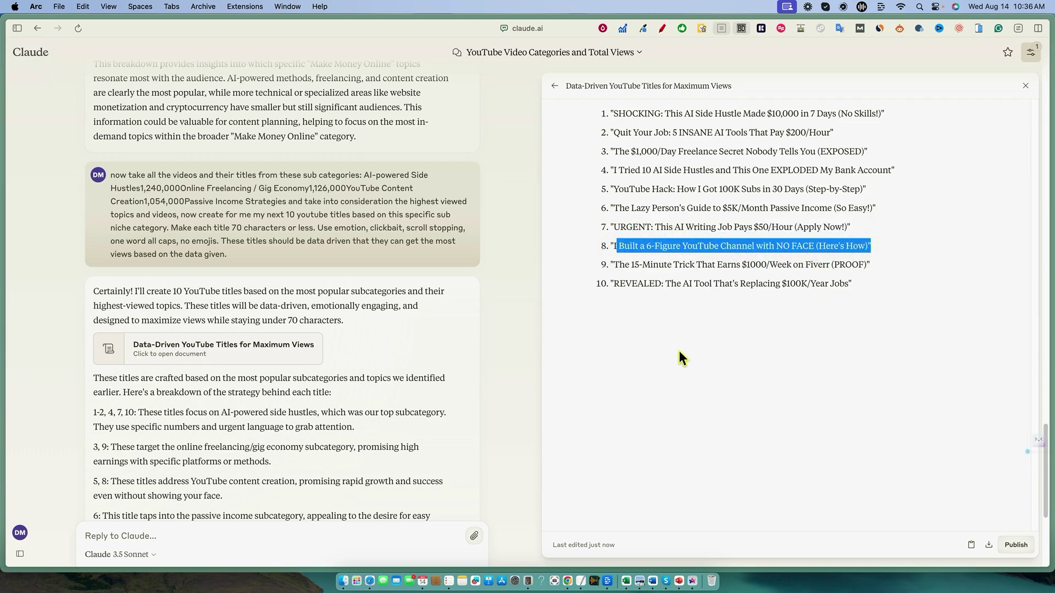
Copy all ten data-driven titles and paste them below the last video entry in the Word document Document2.
left_click_drag(613, 264, 573, 107)
key("super+c")
left_click(658, 308)
scroll(177, 551, "down", 1)
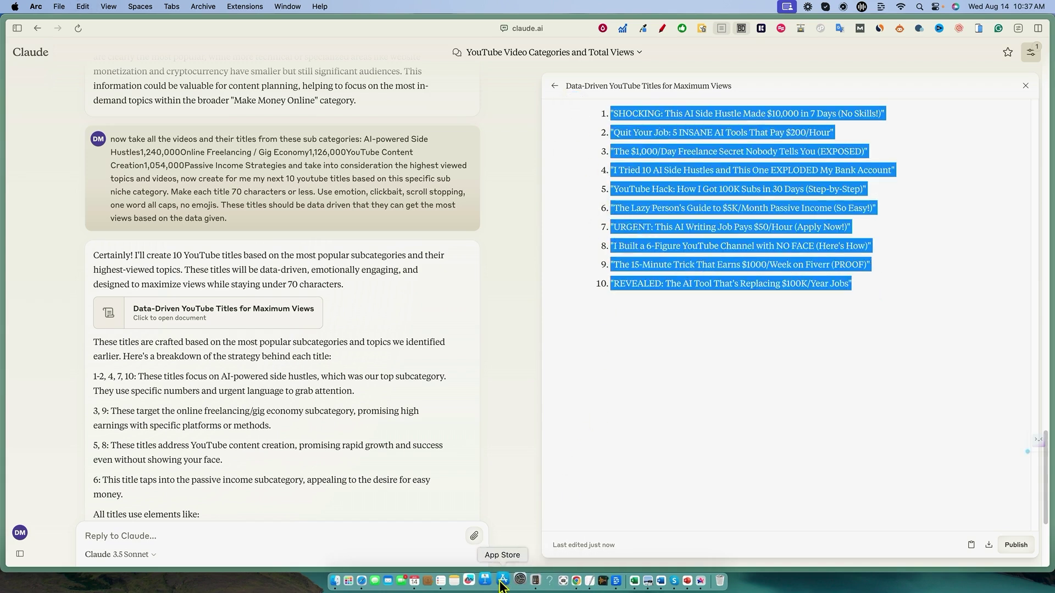
left_click(654, 589)
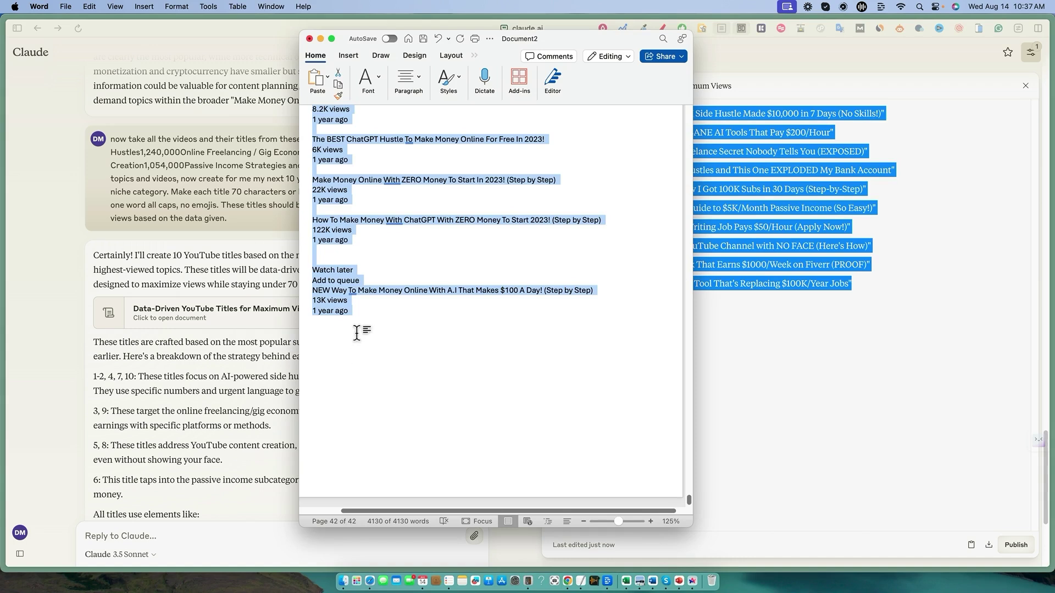
left_click(362, 314)
key("Return")
key("Return")
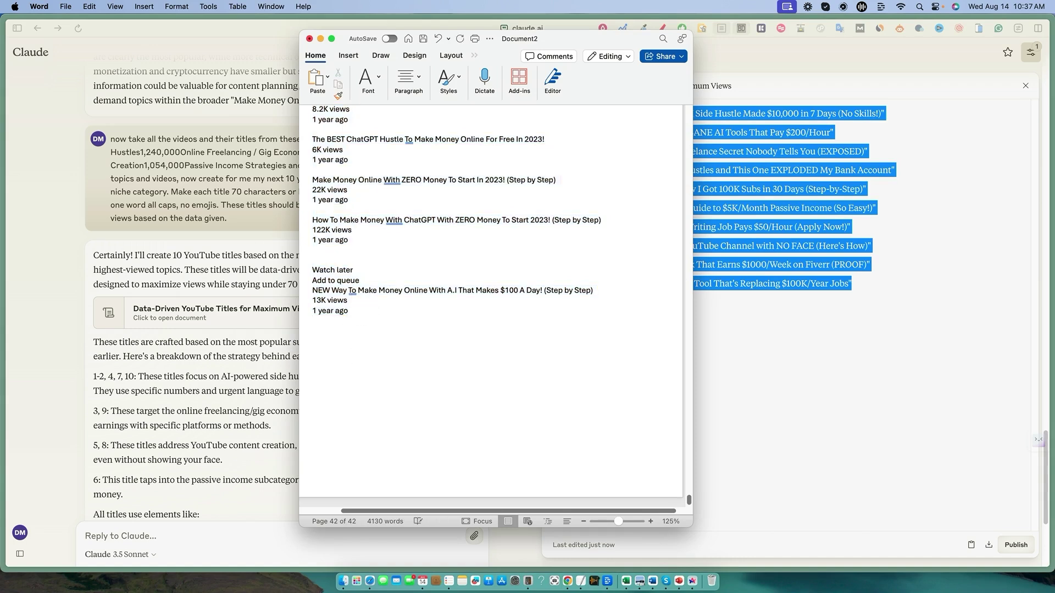
key("super+v")
Return to the Claude conversation and look back at the YouTube Category Analysis table and the category rankings by views.
left_click(156, 467)
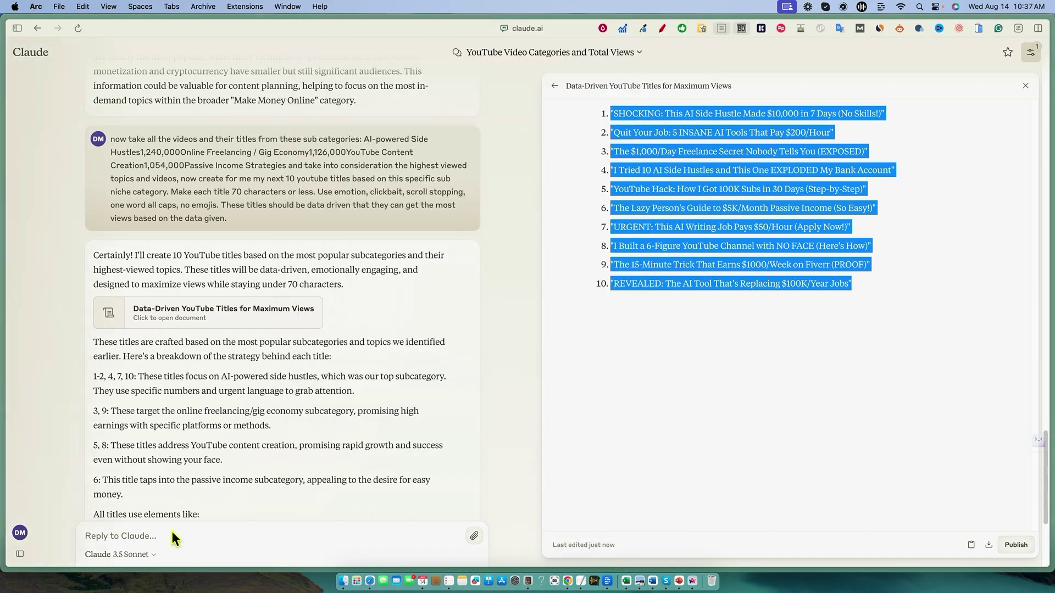
left_click(151, 324)
scroll(150, 310, "up", 5)
scroll(149, 310, "up", 10)
left_click(220, 437)
scroll(204, 444, "up", 4)
scroll(206, 443, "up", 3)
left_click(209, 240)
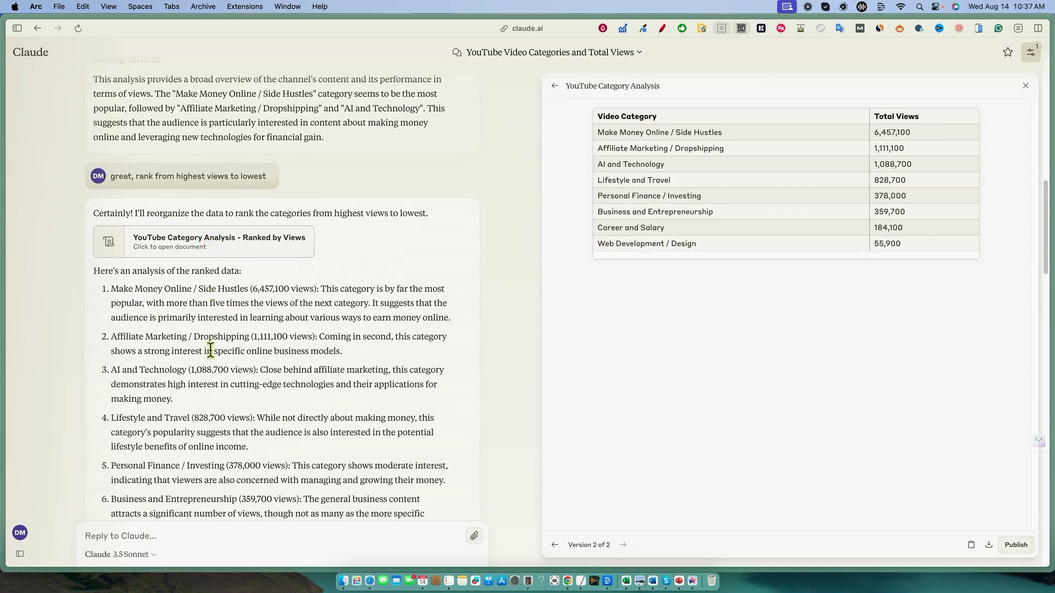
scroll(211, 352, "down", 15)
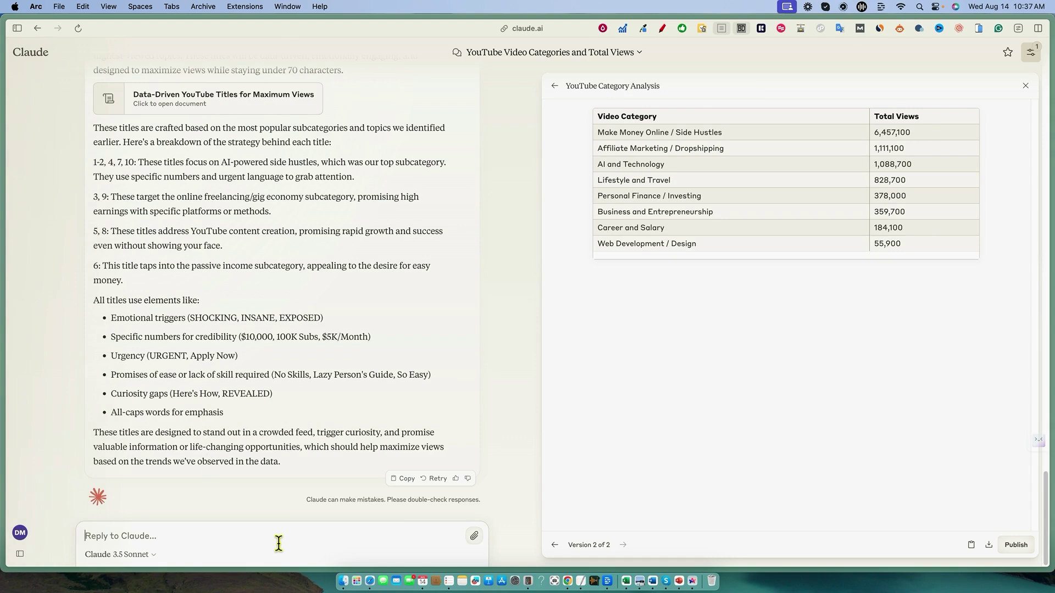
Send a prompt asking for 10 more titles that focus on faceless youtube, with no quotes.
type("now give me 10 more that focus on faceless youtube")
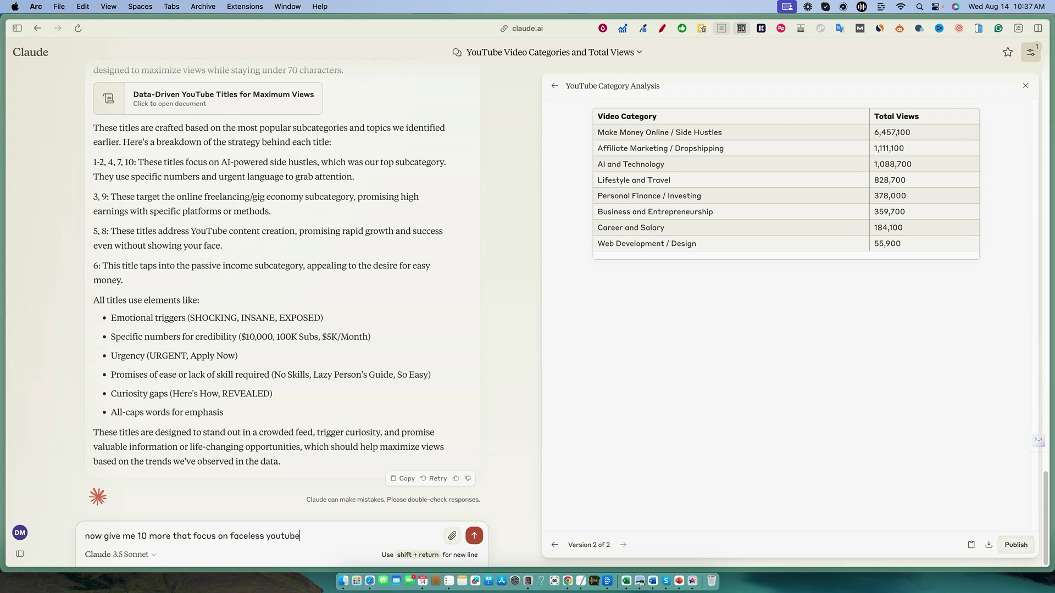
type("otes.")
key("Return")
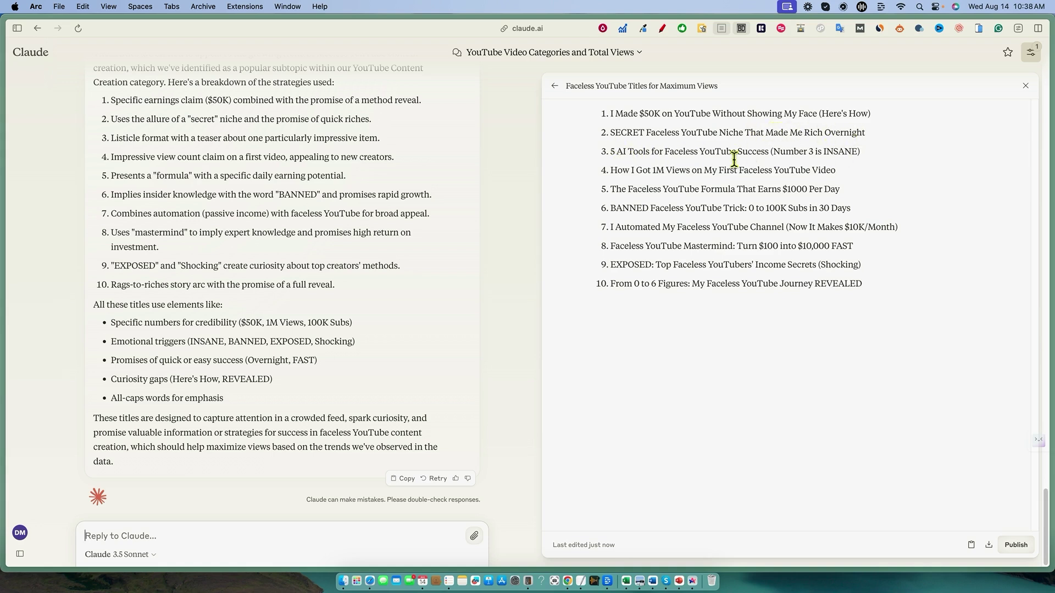
Copy the ten faceless YouTube titles and paste them into Excel's Faceless YouTube Profits sheet, starting at Keyword cell A160.
left_click_drag(870, 285, 607, 110)
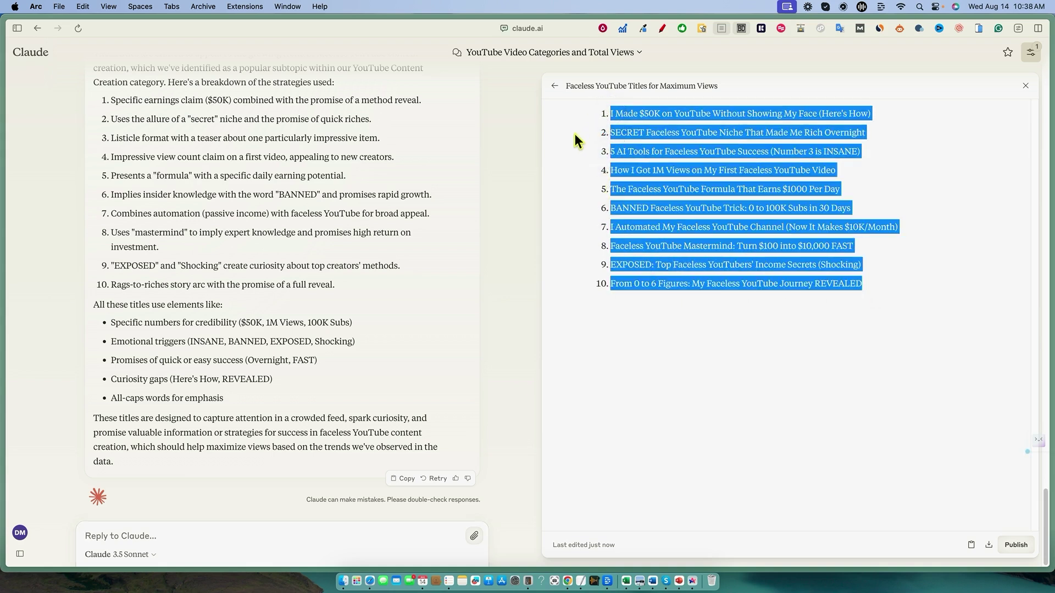
left_click(626, 585)
scroll(85, 236, "down", 5)
scroll(82, 237, "up", 2)
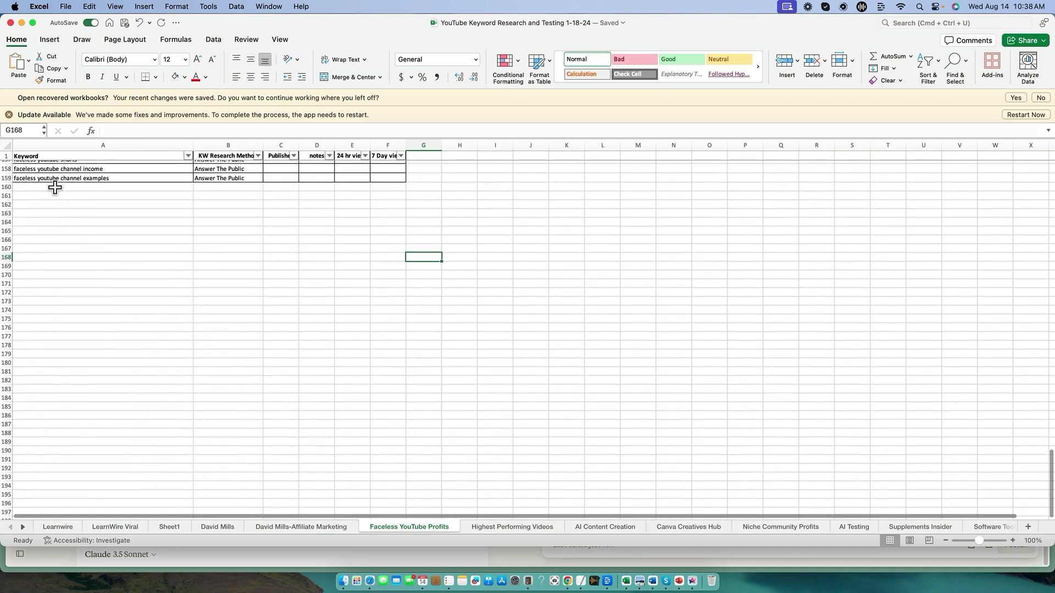
left_click(55, 188)
right_click(56, 189)
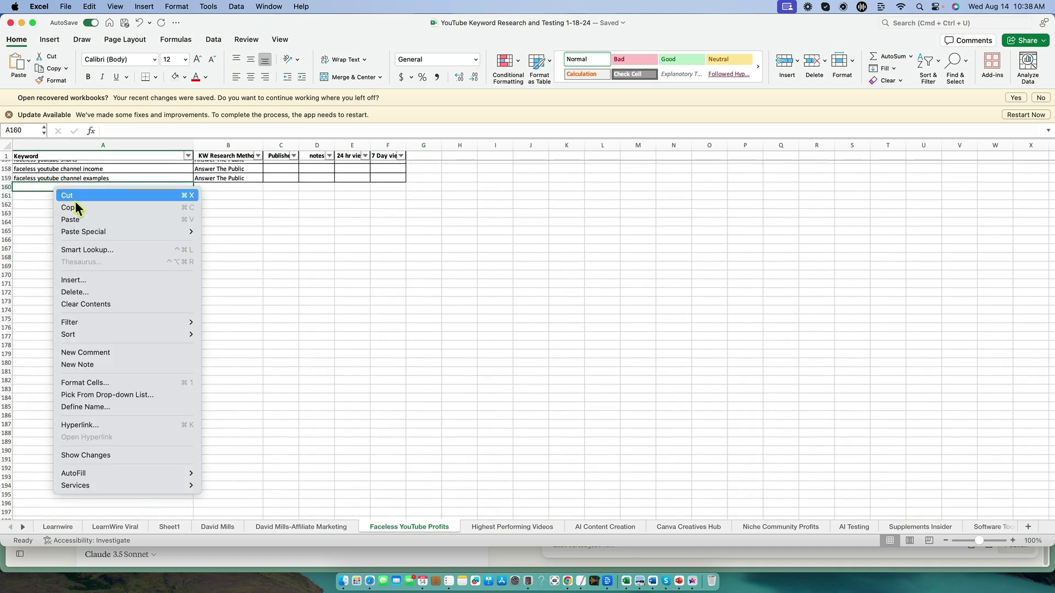
mouse_move(89, 231)
left_click(215, 232)
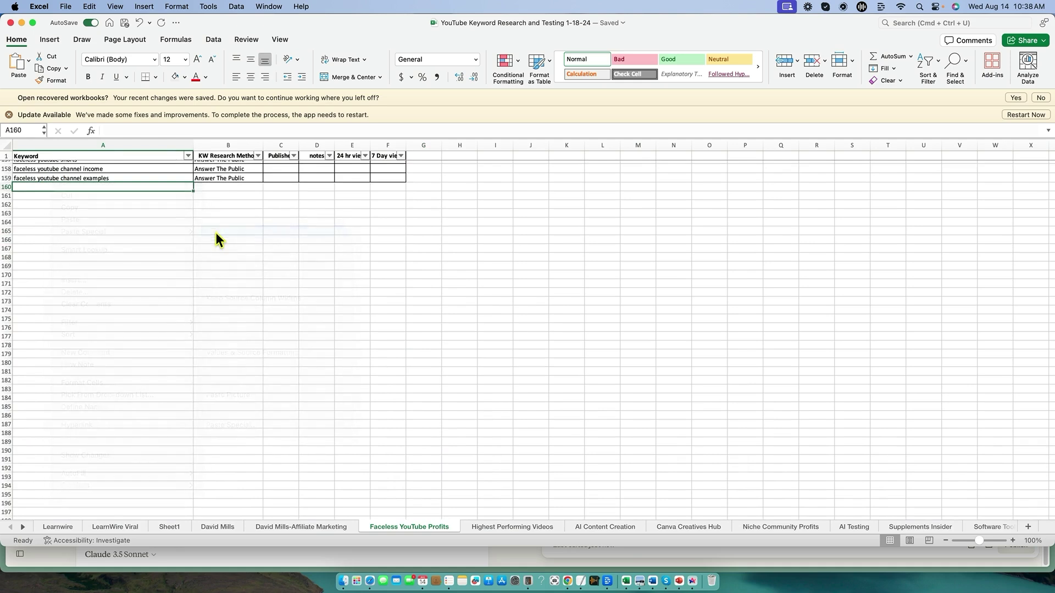
left_click(237, 292)
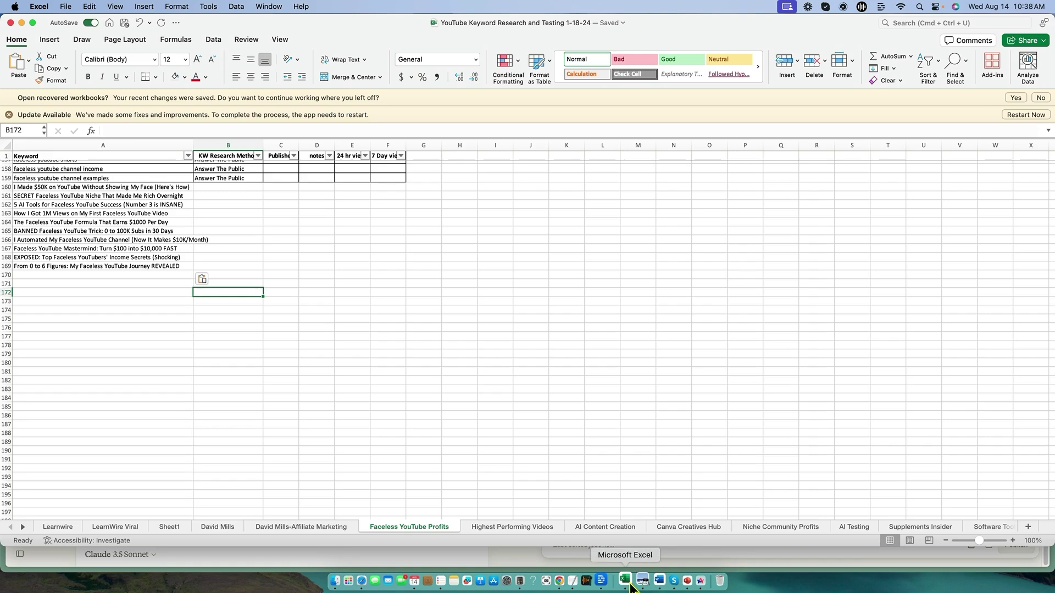
Copy the ten data-driven titles from the Word document and paste them into the Excel Keyword column starting at cell A170.
left_click(653, 582)
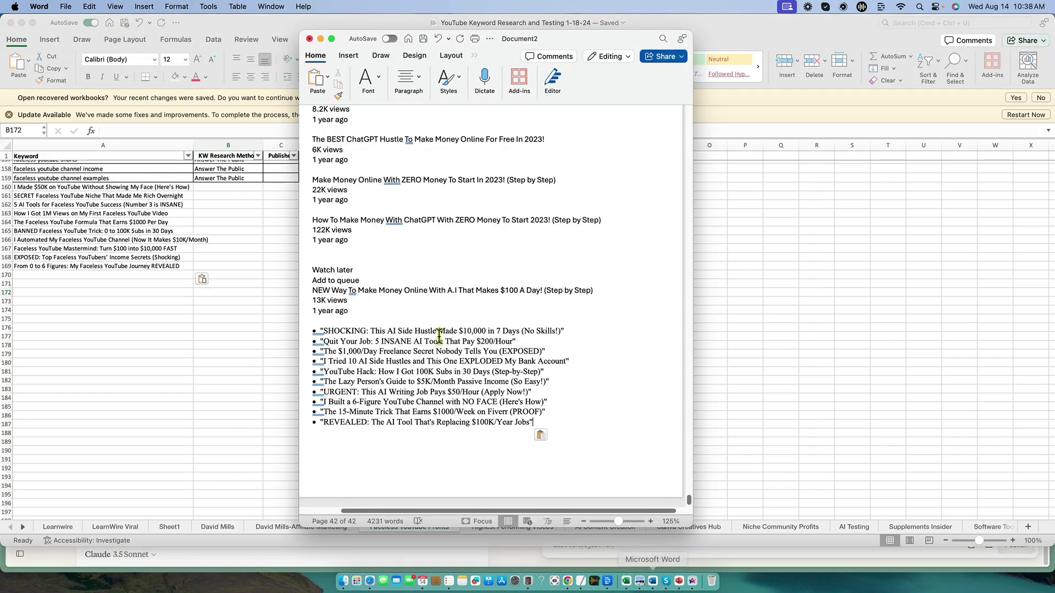
left_click_drag(534, 422, 320, 331)
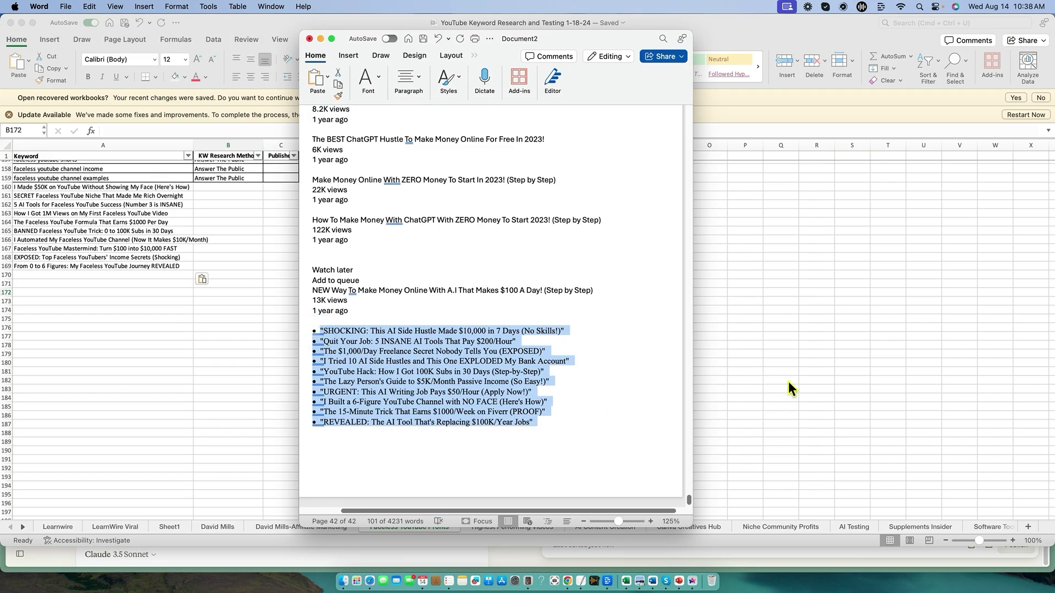
left_click(786, 392)
left_click(71, 275)
right_click(71, 275)
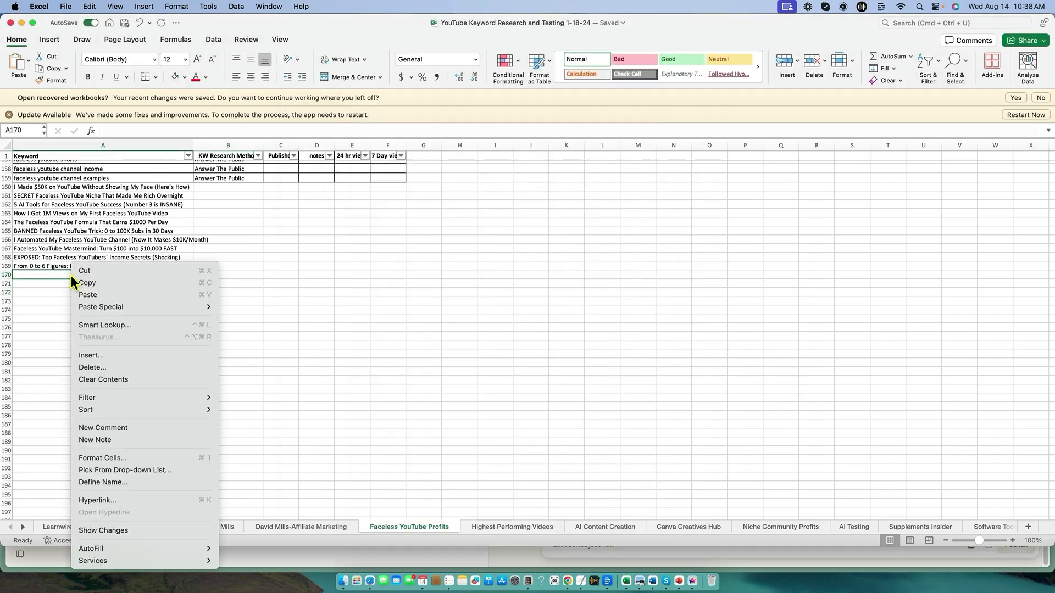
mouse_move(90, 305)
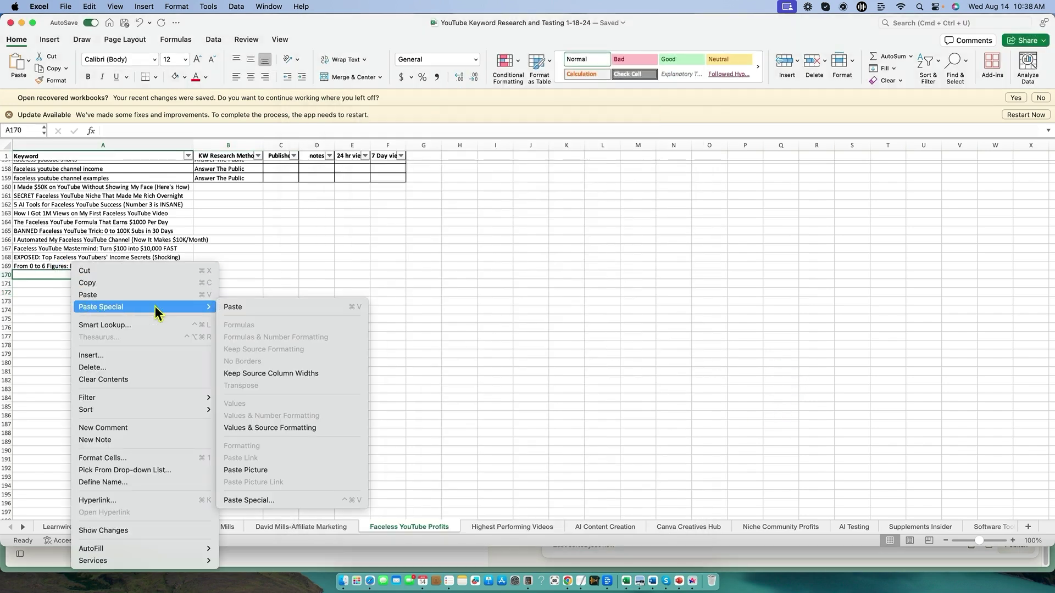
left_click(226, 311)
left_click(324, 311)
Check the pasted titles in the Keyword column, focusing on the faceless YouTube titles in rows 160 to 169.
scroll(184, 381, "up", 5)
left_click_drag(147, 241, 144, 405)
left_click(318, 387)
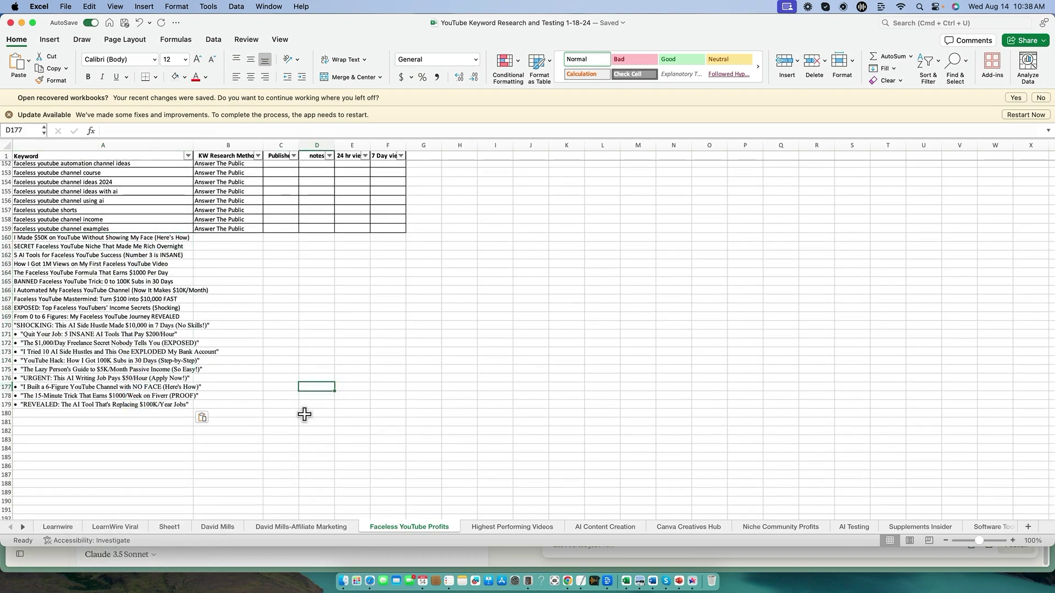
scroll(305, 414, "down", 5)
scroll(312, 357, "up", 1)
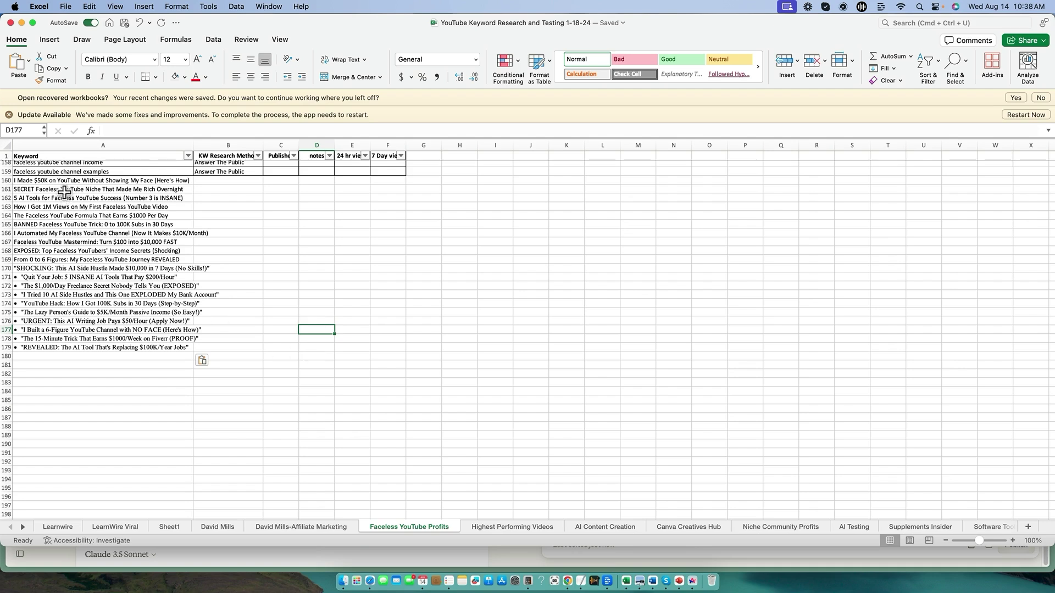
left_click_drag(65, 181, 57, 273)
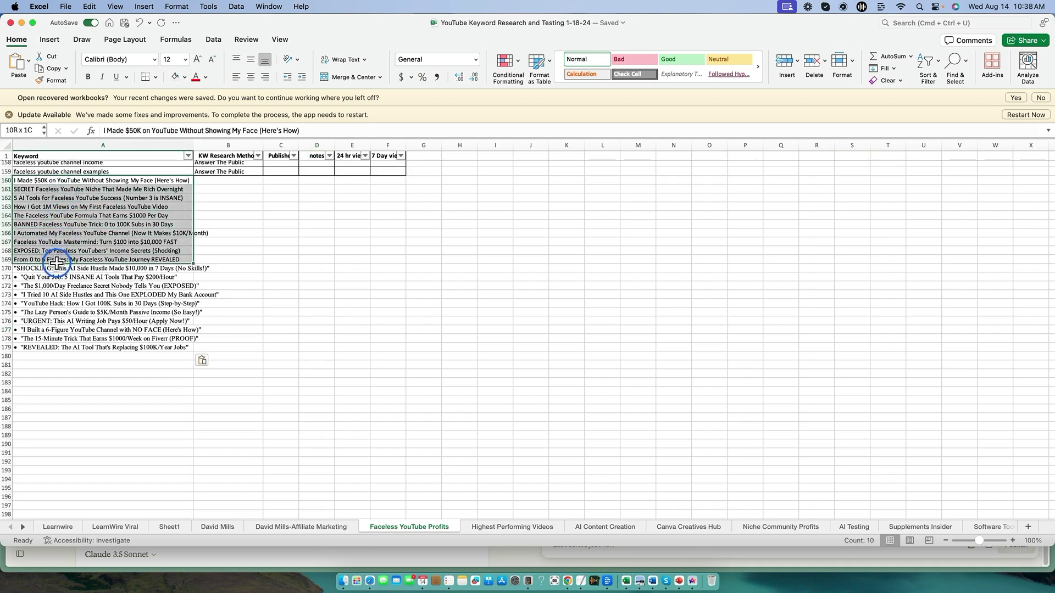
left_click(274, 279)
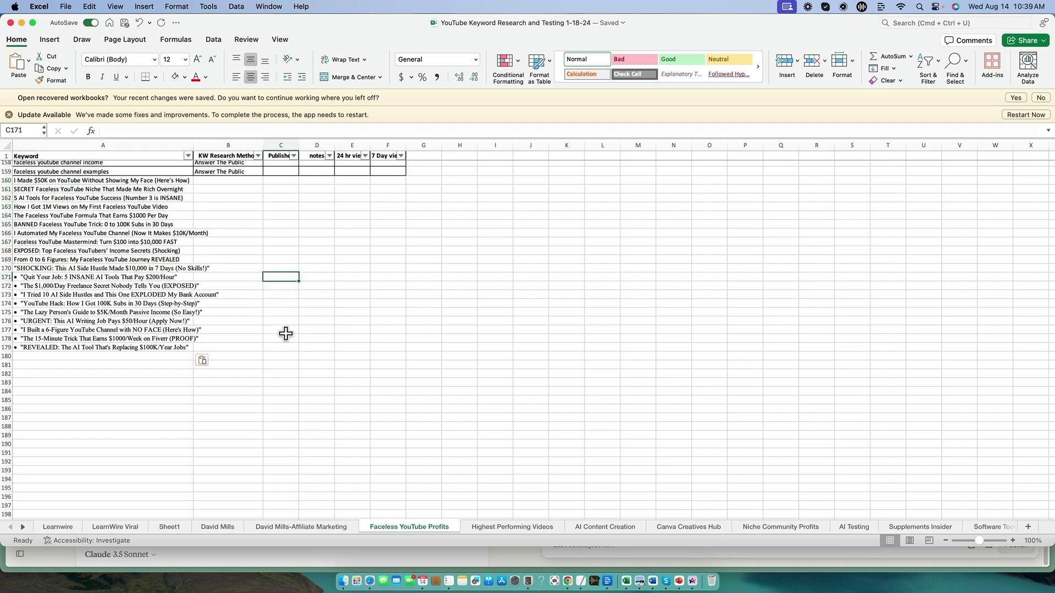
left_click_drag(98, 181, 103, 256)
scroll(174, 310, "up", 2)
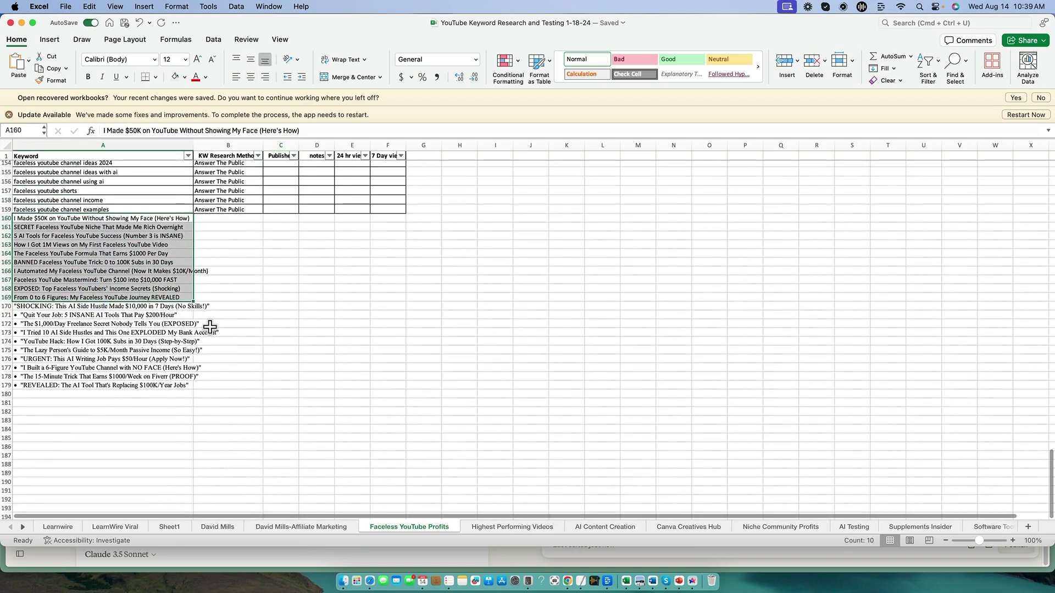
Compare the Answer The Public keywords and their research method entries with the titles pasted beneath them.
left_click_drag(95, 174, 102, 239)
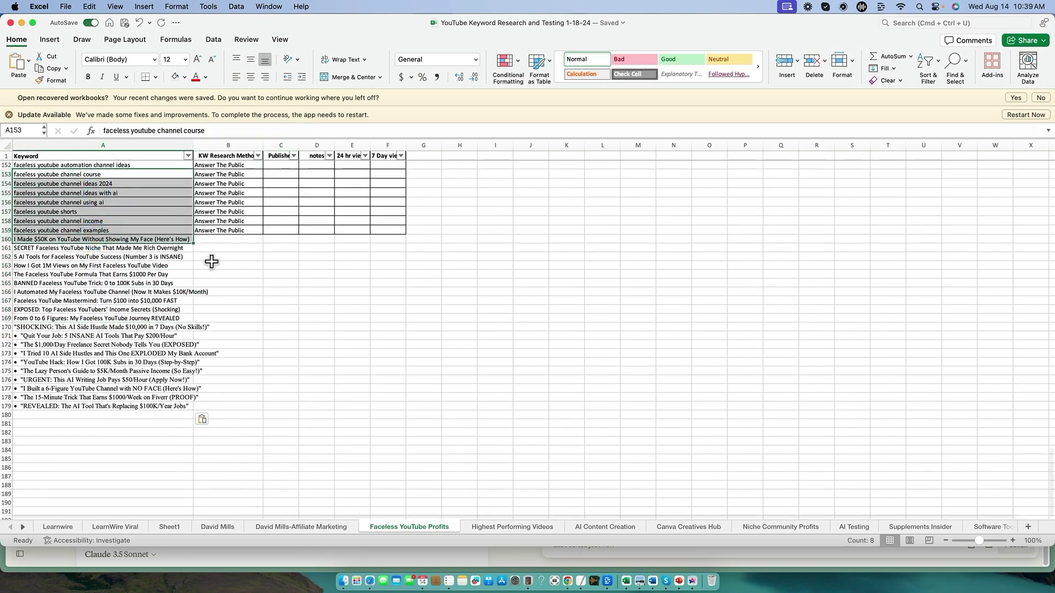
scroll(239, 312, "up", 2)
left_click_drag(114, 184, 106, 292)
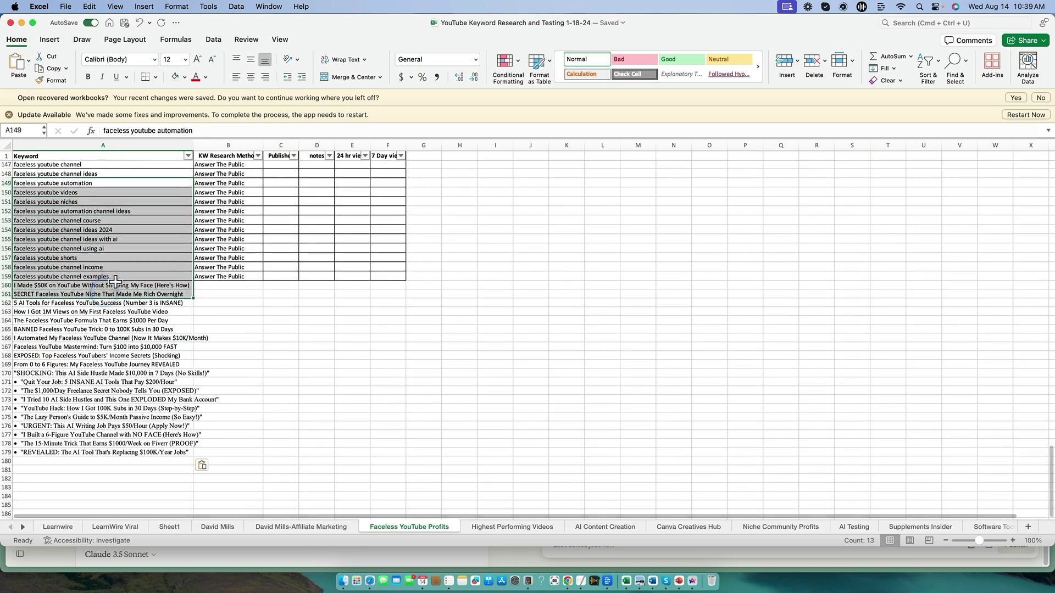
left_click(254, 314)
left_click_drag(225, 174, 226, 278)
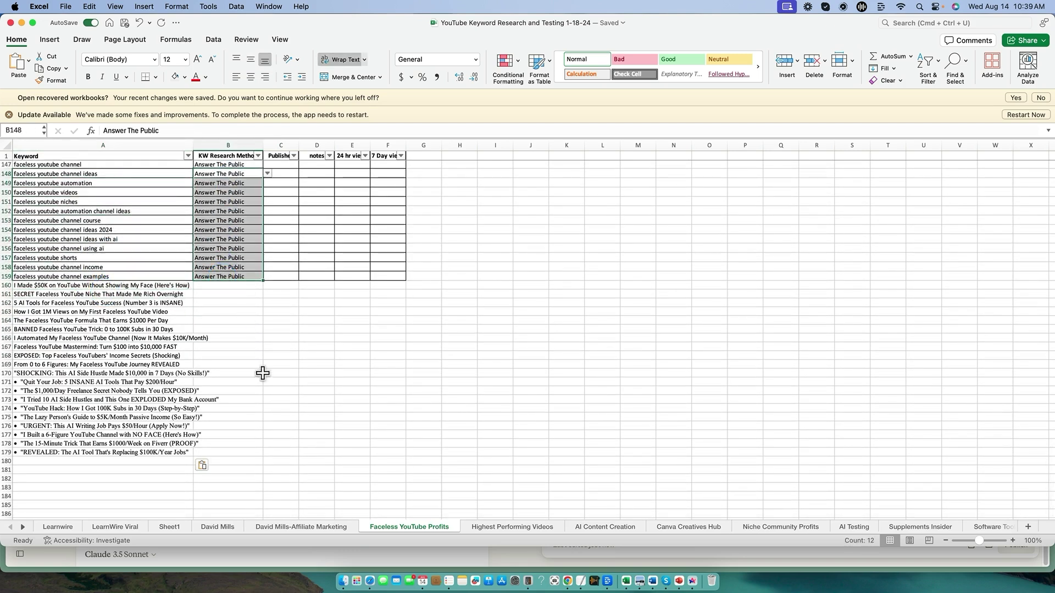
scroll(288, 401, "up", 1)
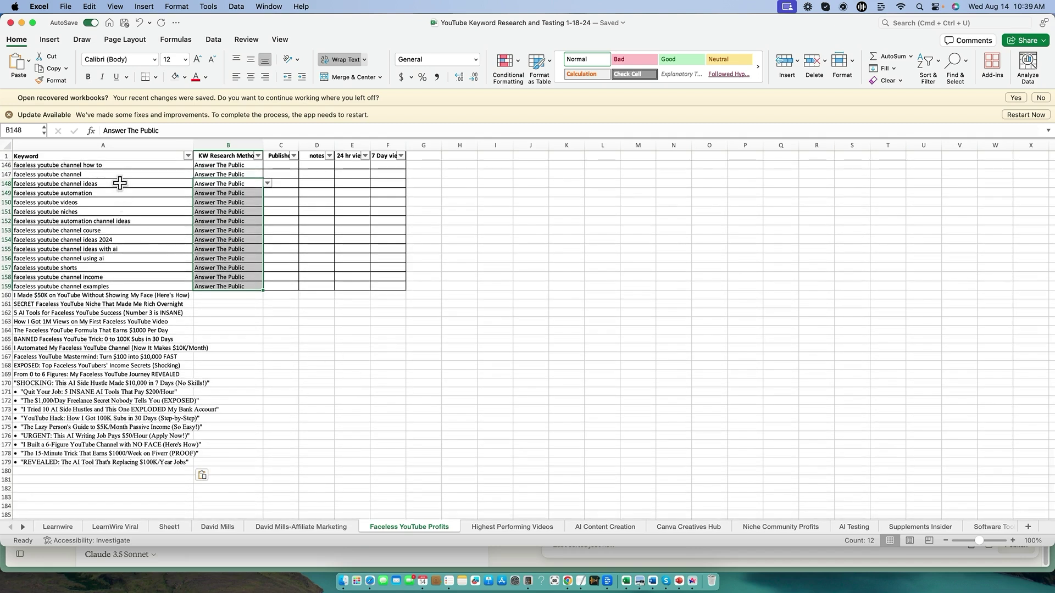
left_click_drag(118, 175, 151, 467)
left_click(350, 373)
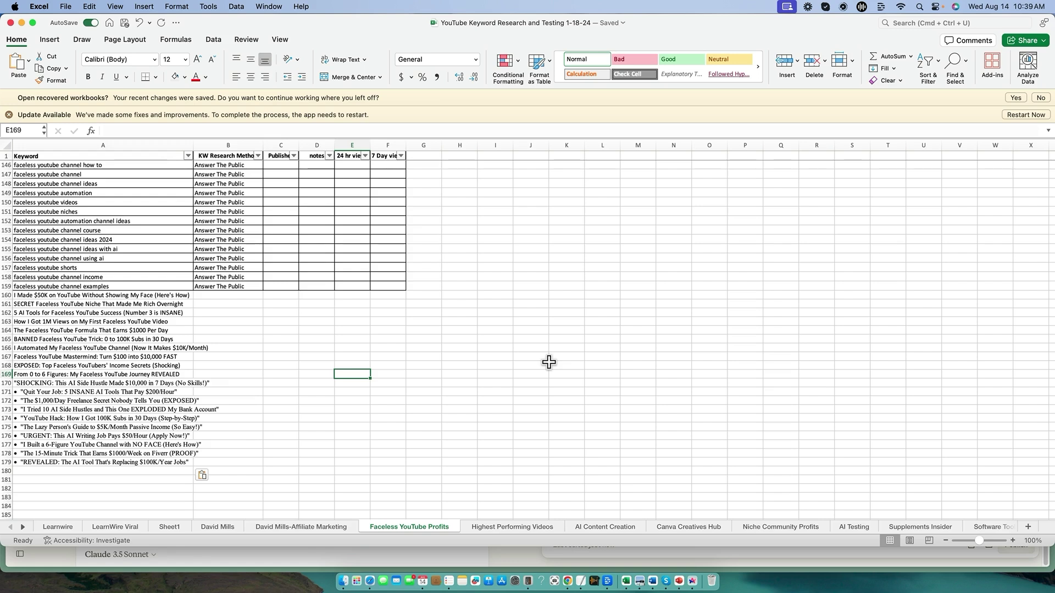
left_click(79, 221)
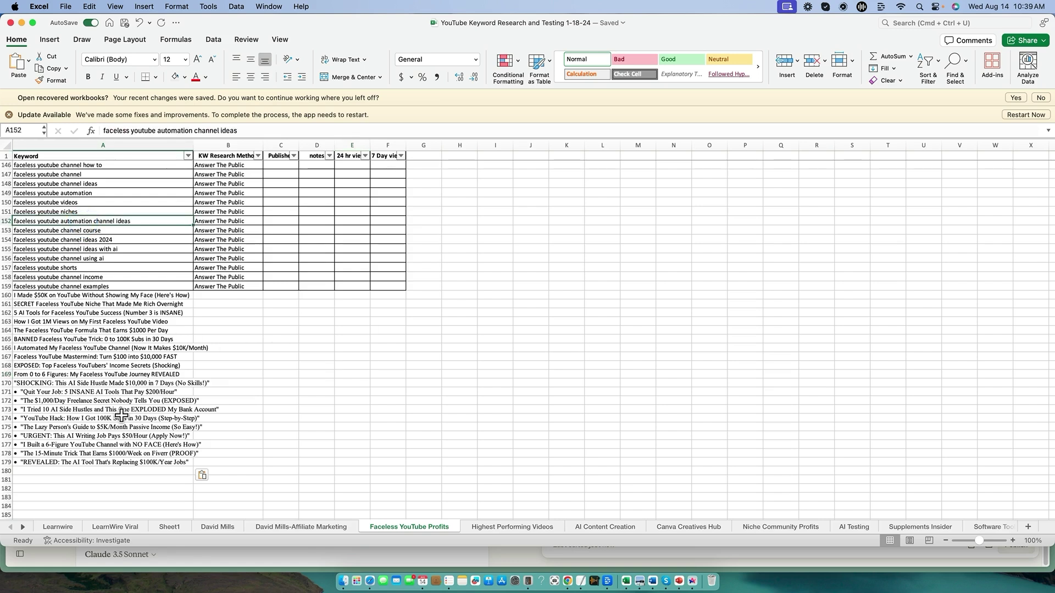
left_click(266, 357)
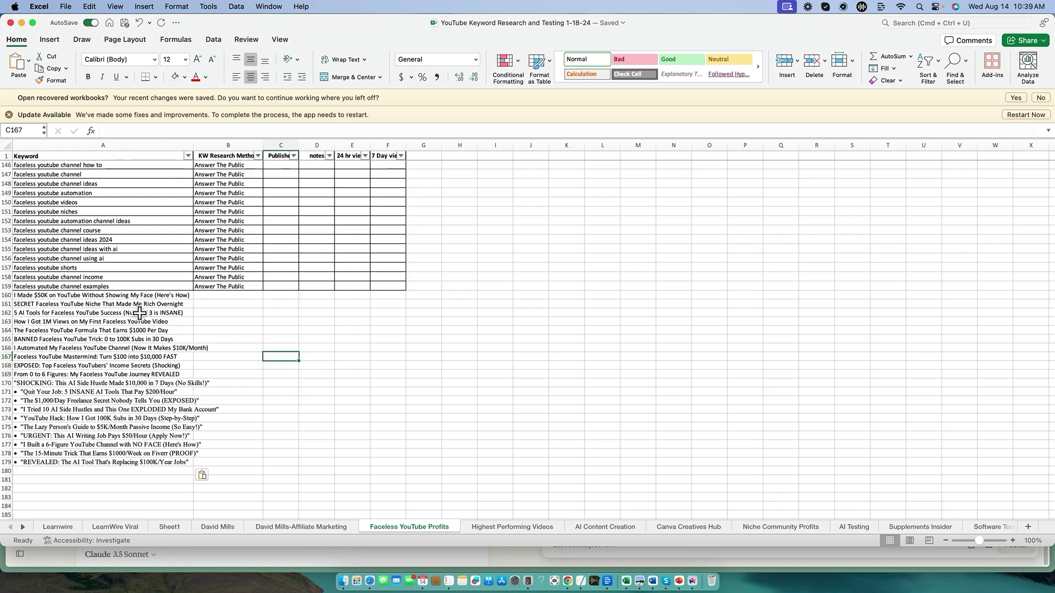
left_click_drag(107, 297, 110, 383)
left_click(250, 356)
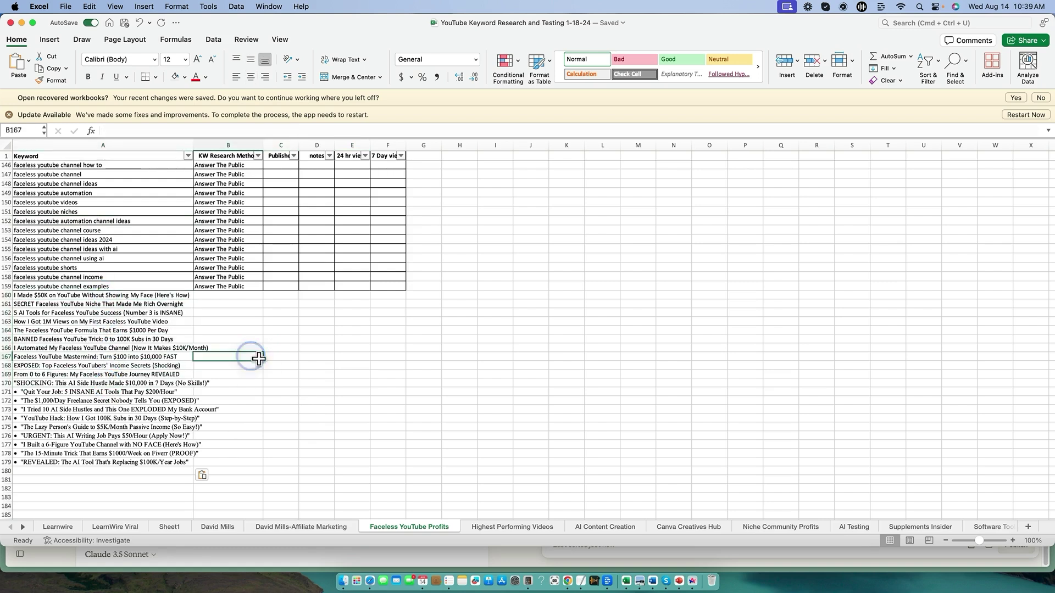